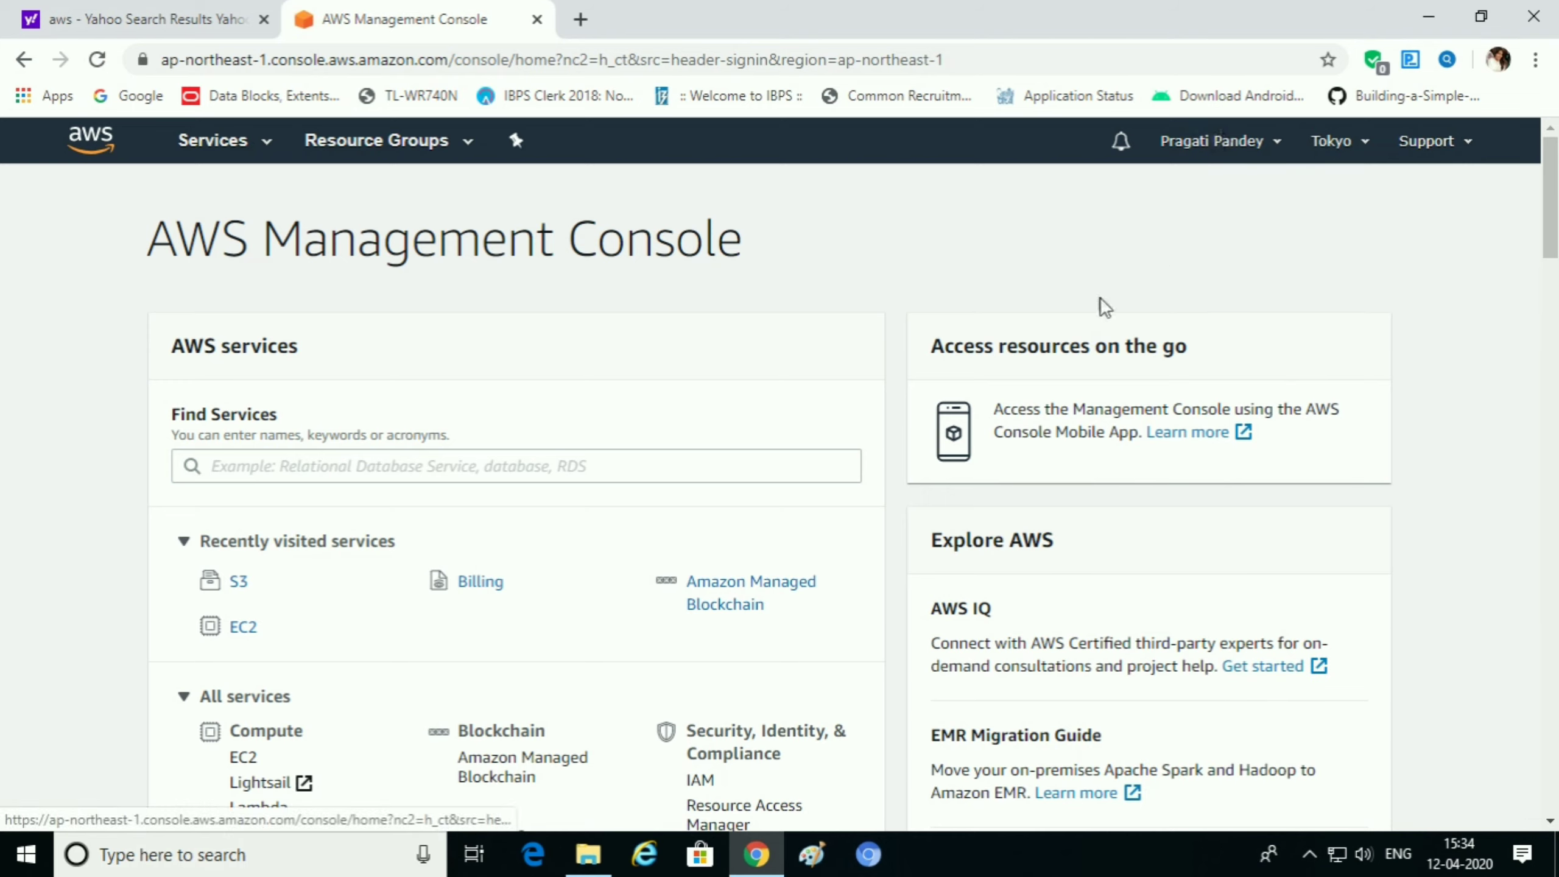
- Open the EC2 service and start launching a new instance
{"action": "left_click", "coordinate": [244, 628]}
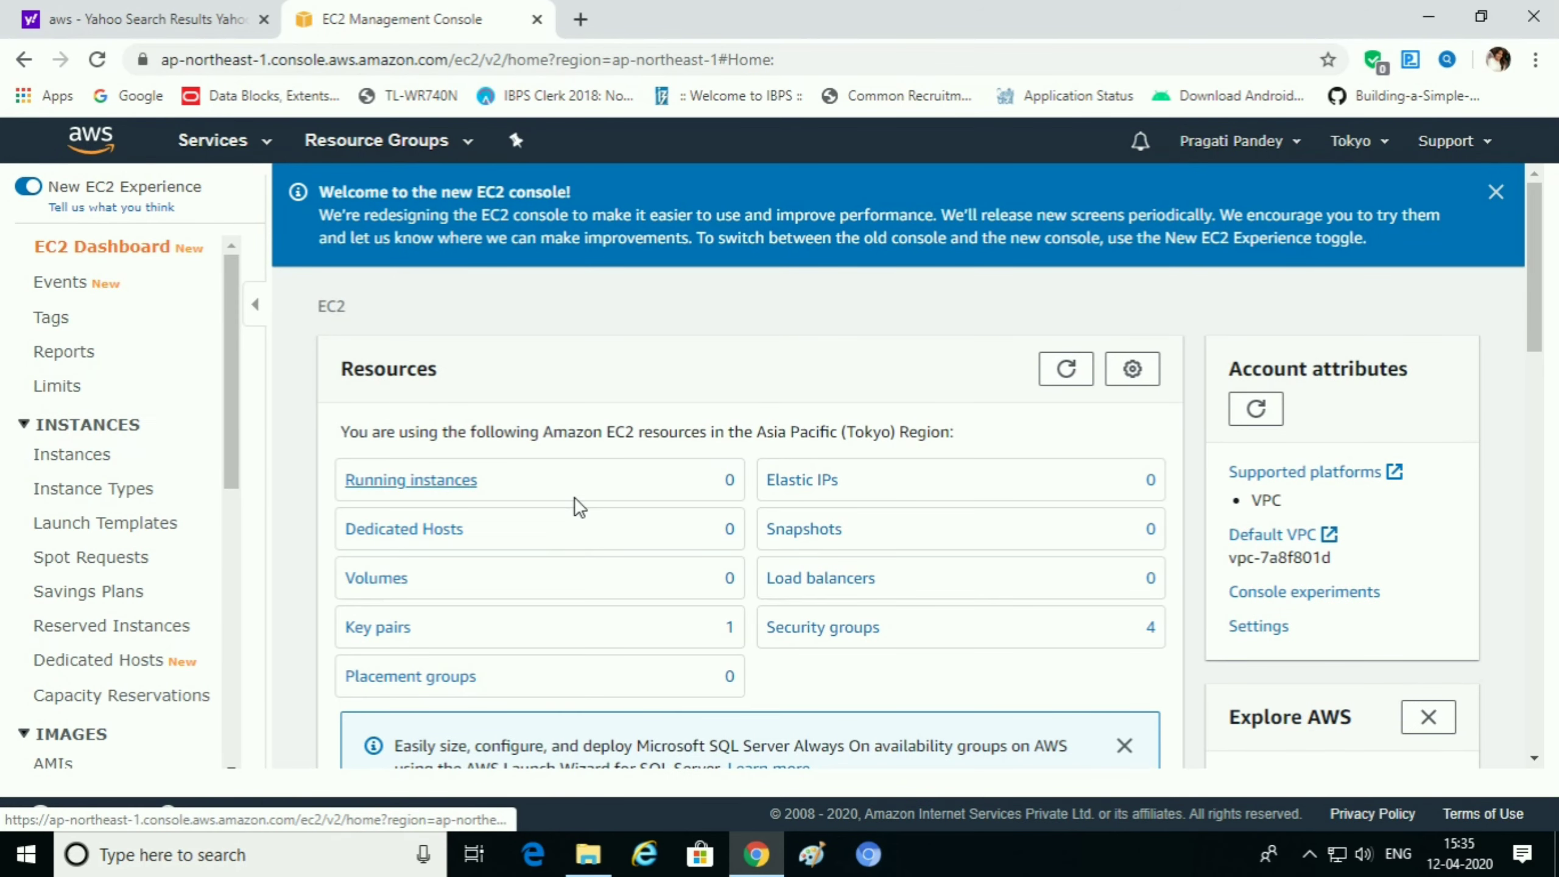
{"action": "scroll", "coordinate": [576, 509], "scroll_direction": "down", "scroll_amount": 2}
{"action": "scroll", "coordinate": [576, 508], "scroll_direction": "down", "scroll_amount": 5}
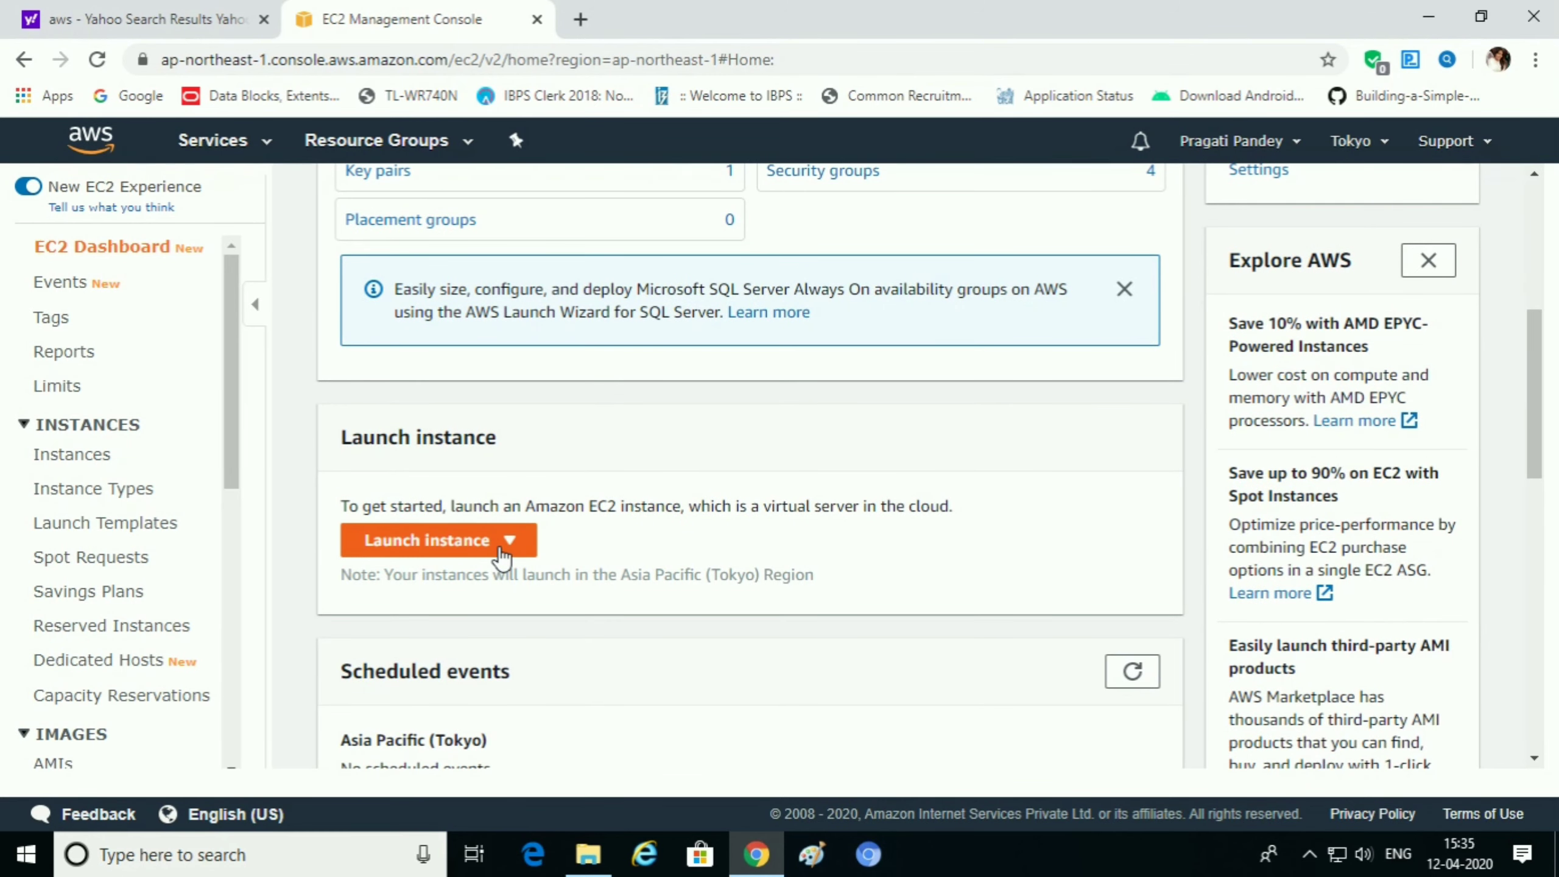
{"action": "left_click", "coordinate": [500, 553]}
{"action": "left_click", "coordinate": [488, 573]}
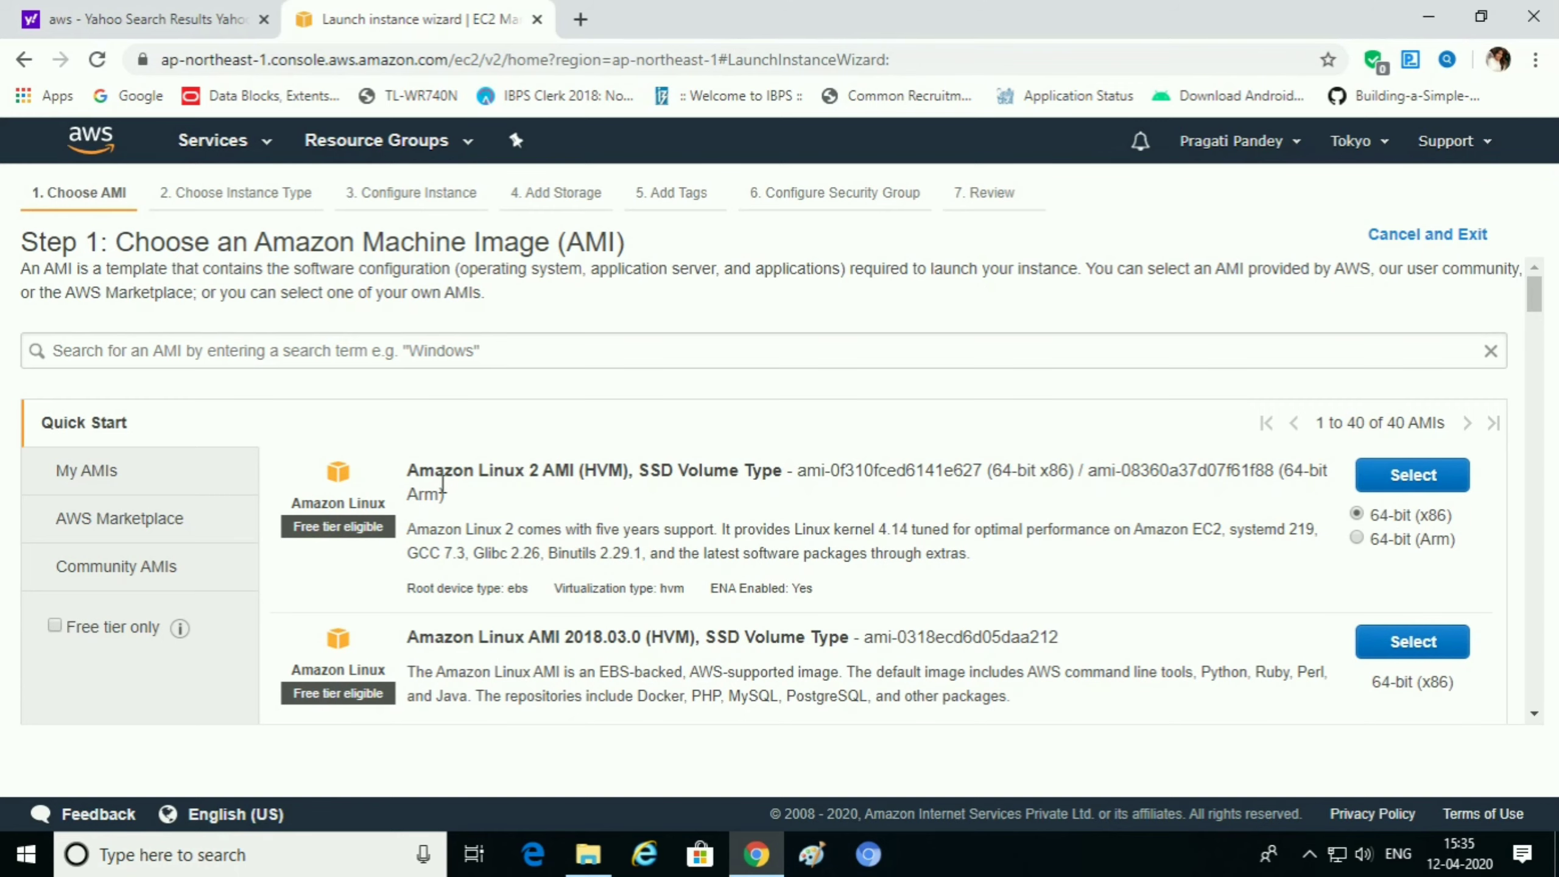
- Choose the 64-bit (x86) Amazon Linux 2 AMI with the t2.micro type, keep default instance details and storage, and proceed to the tags
{"action": "left_click", "coordinate": [1414, 472]}
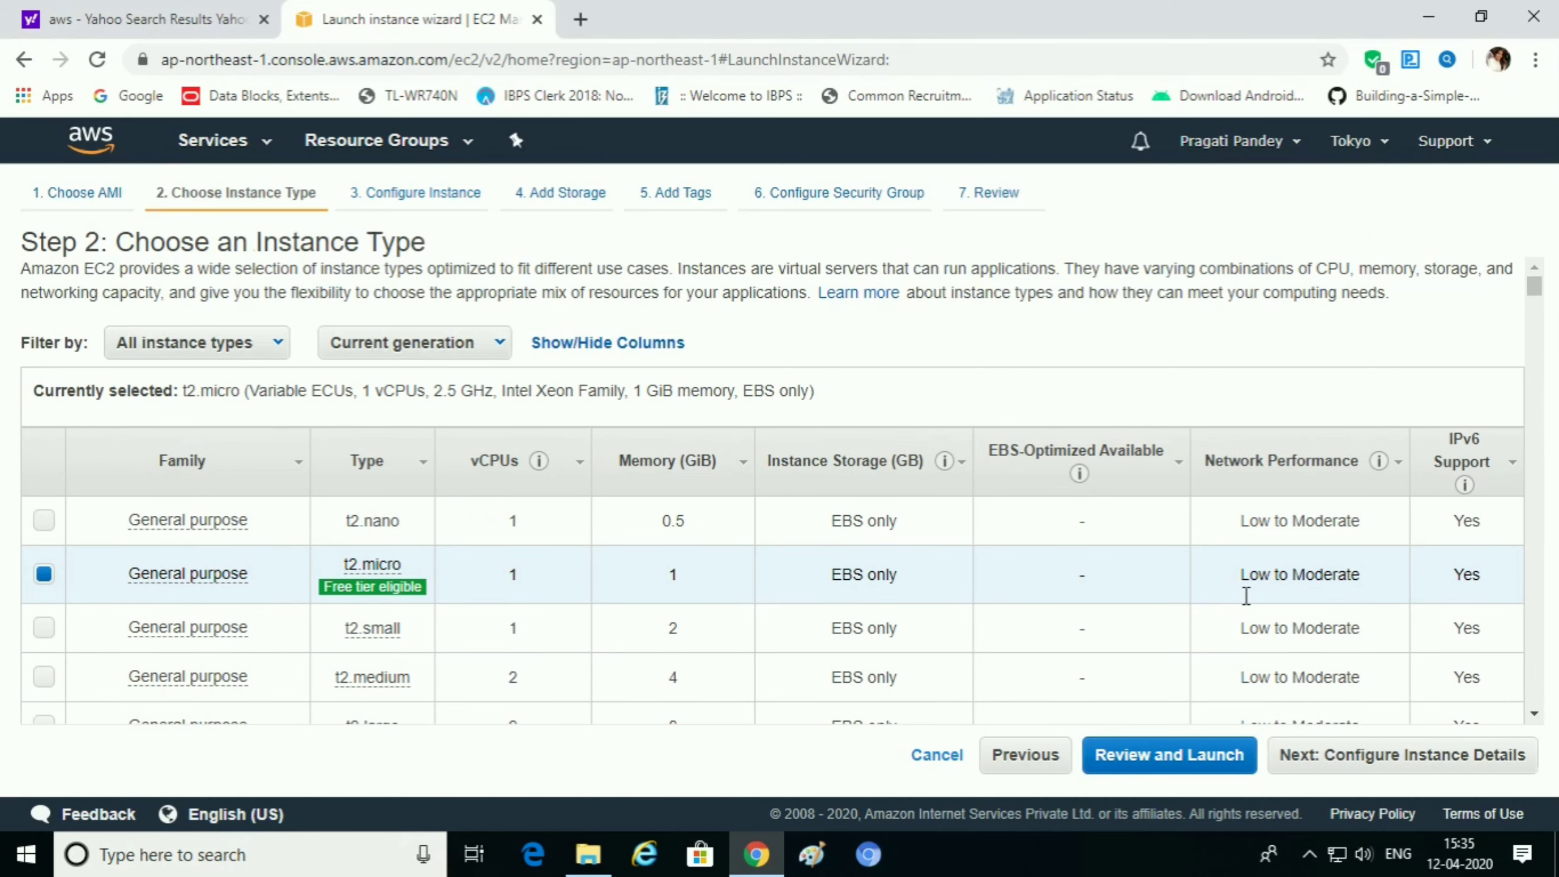
{"action": "left_click", "coordinate": [1402, 745]}
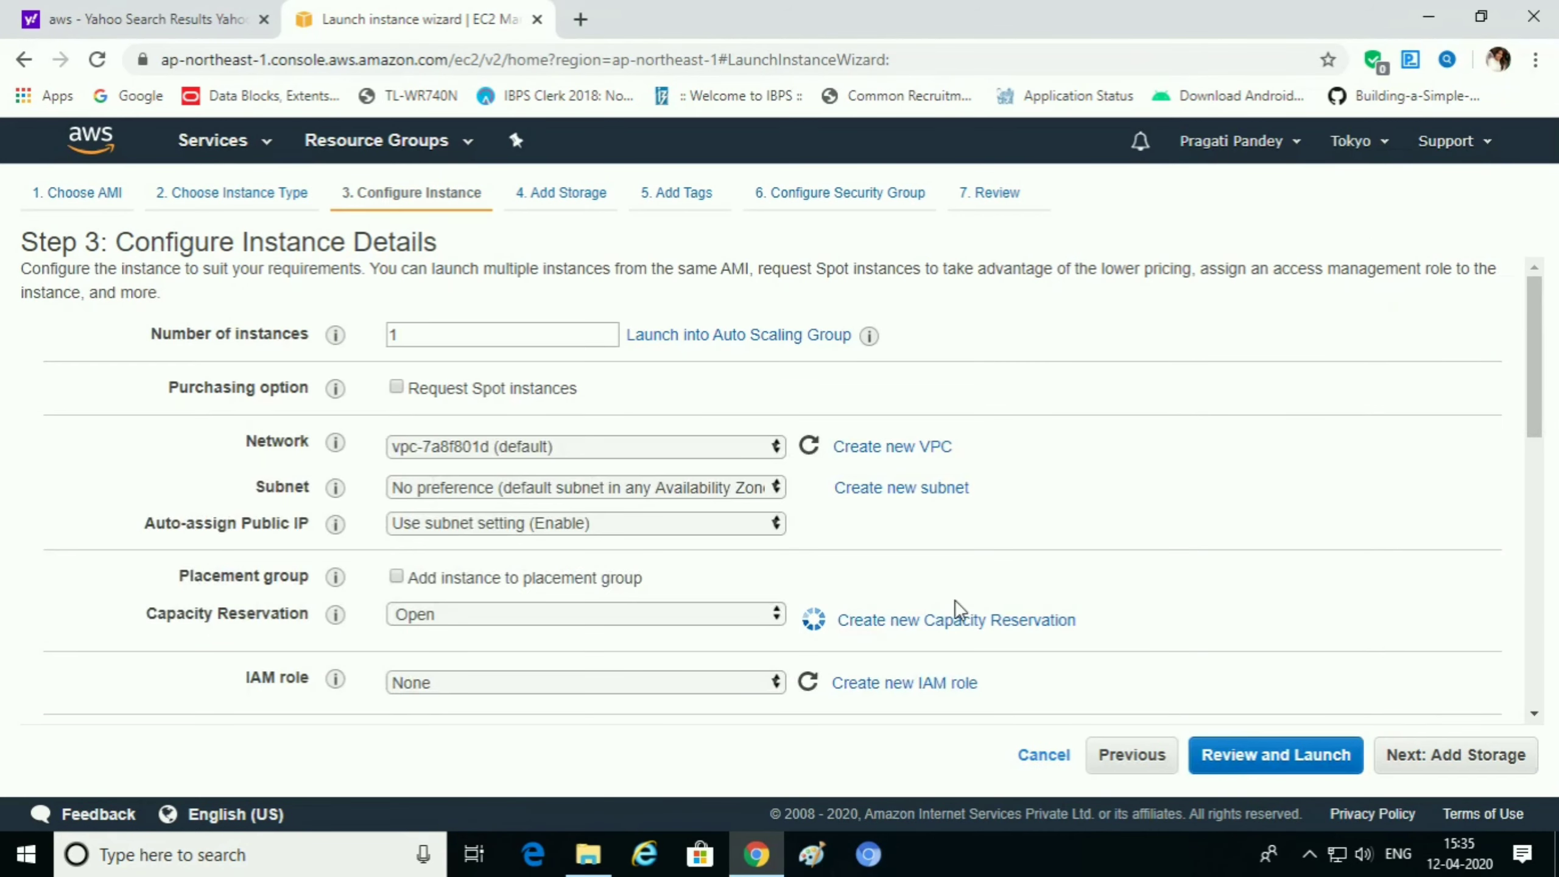
{"action": "left_click", "coordinate": [1489, 755]}
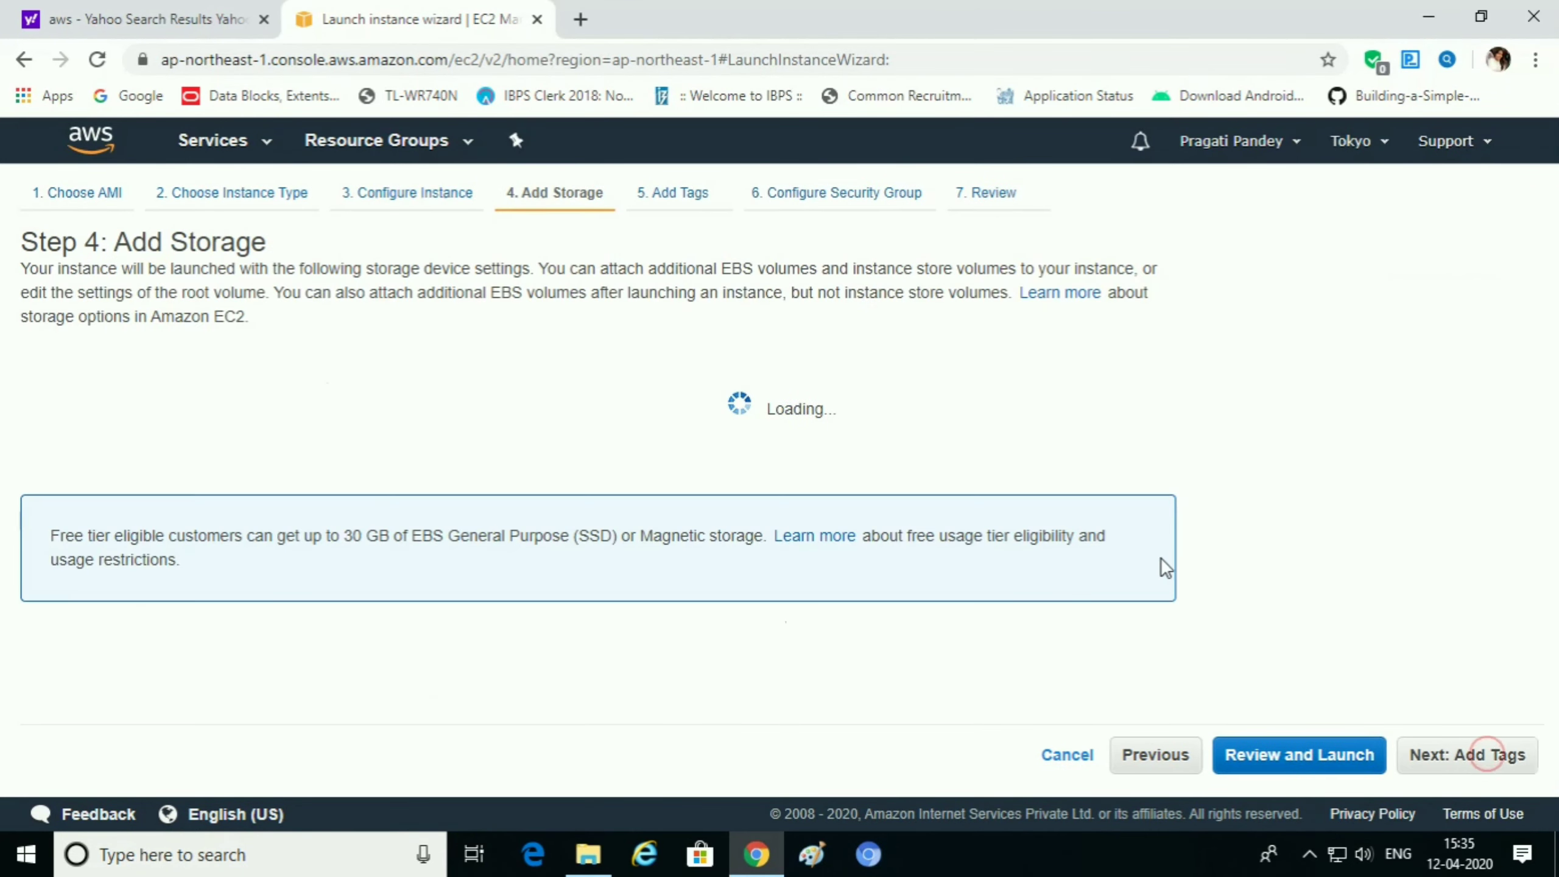
{"action": "left_click", "coordinate": [1469, 755]}
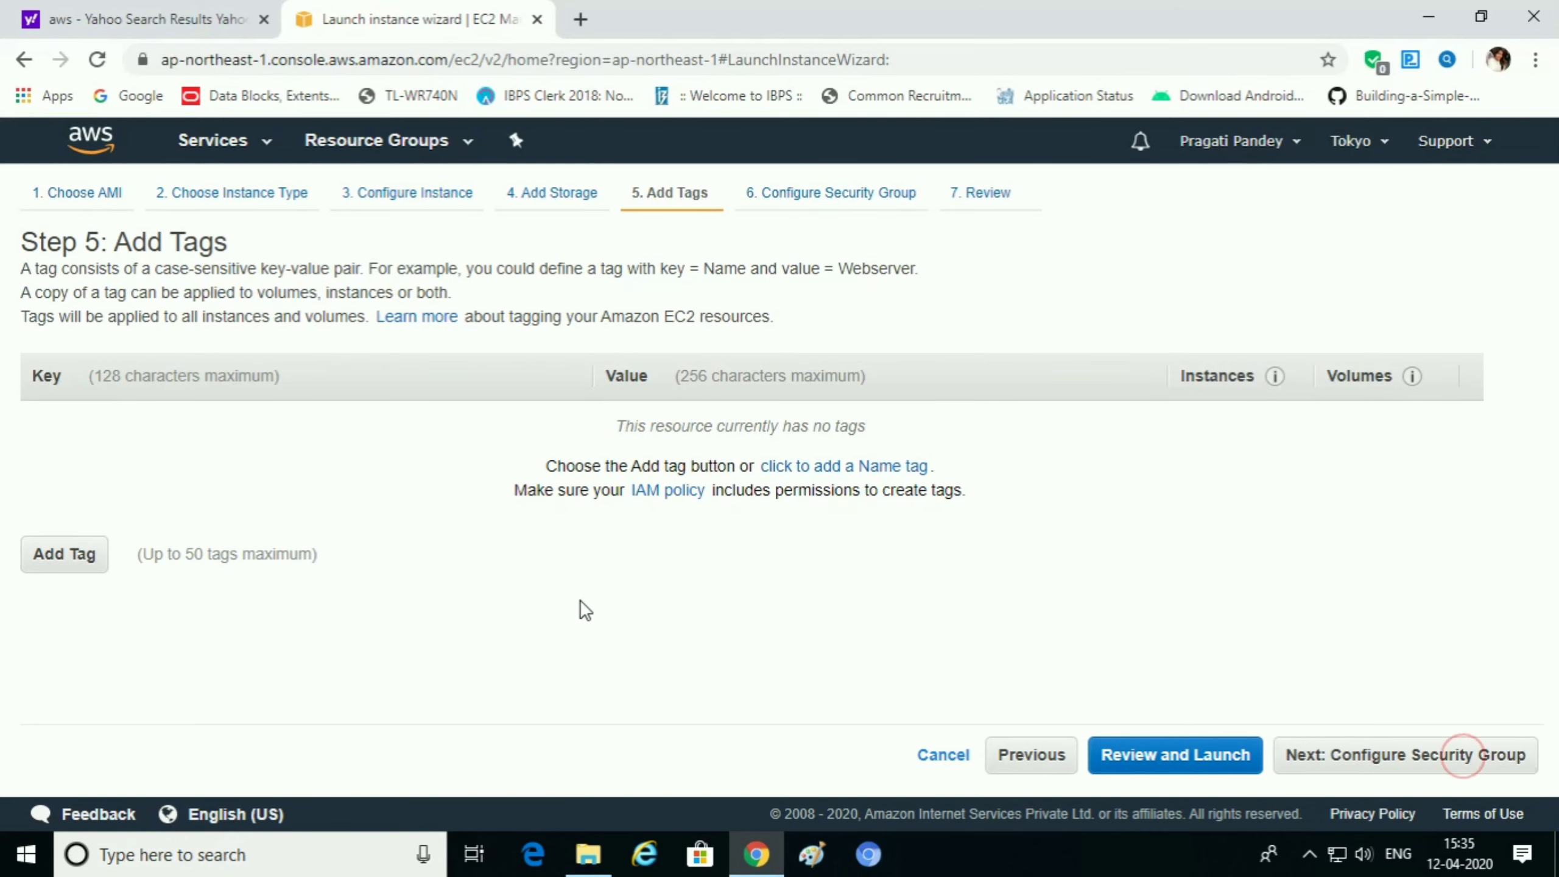
- Add a tag with key Name and value Cloud, and proceed to the security group configuration
{"action": "left_click", "coordinate": [47, 566]}
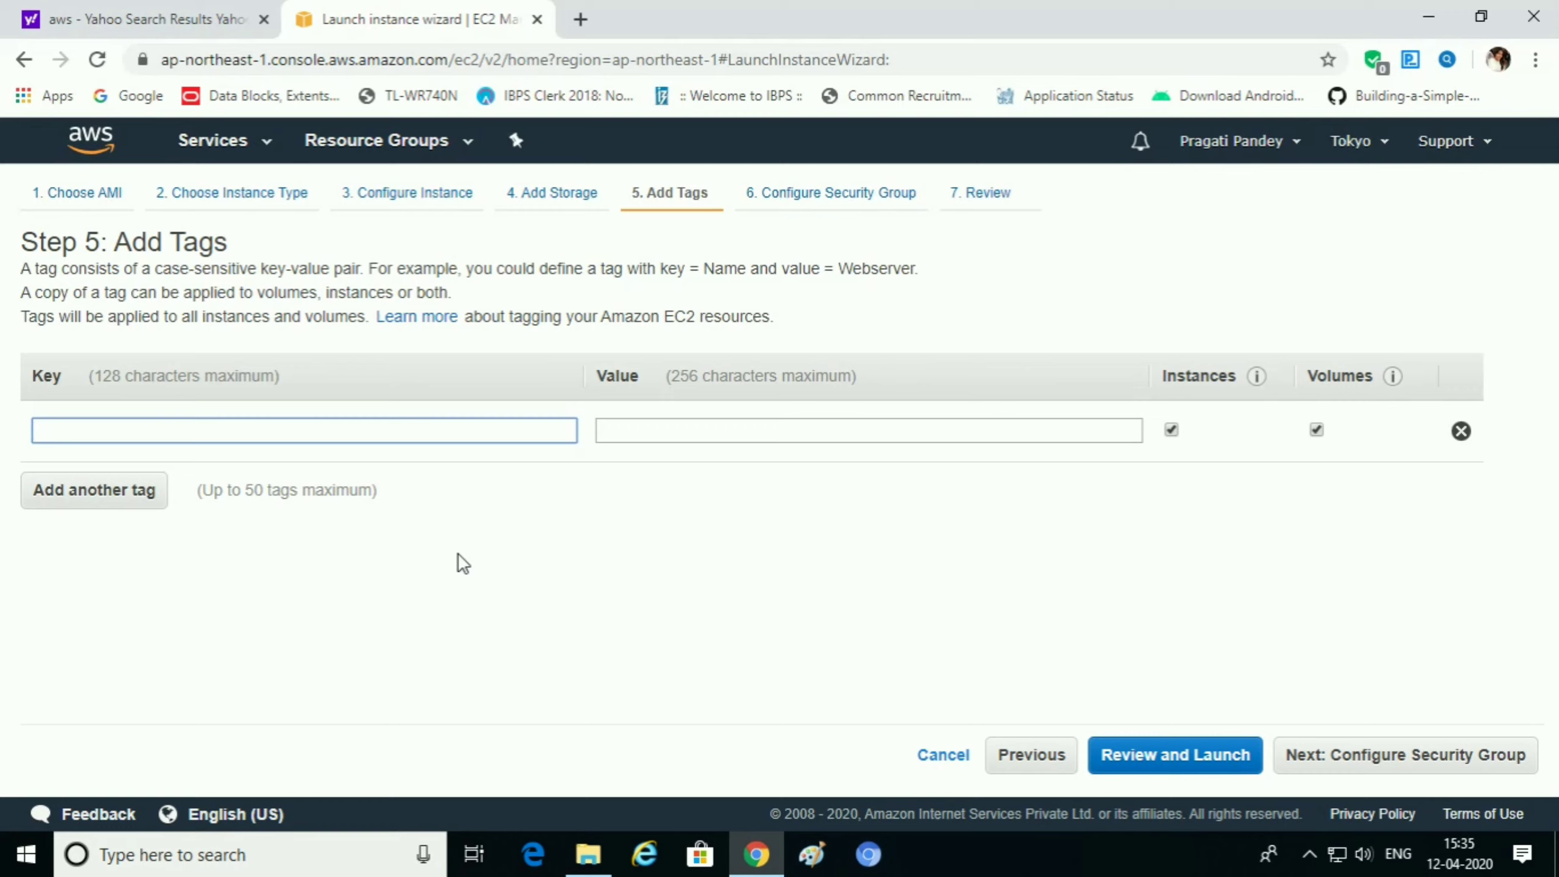
{"action": "type", "text": "Name"}
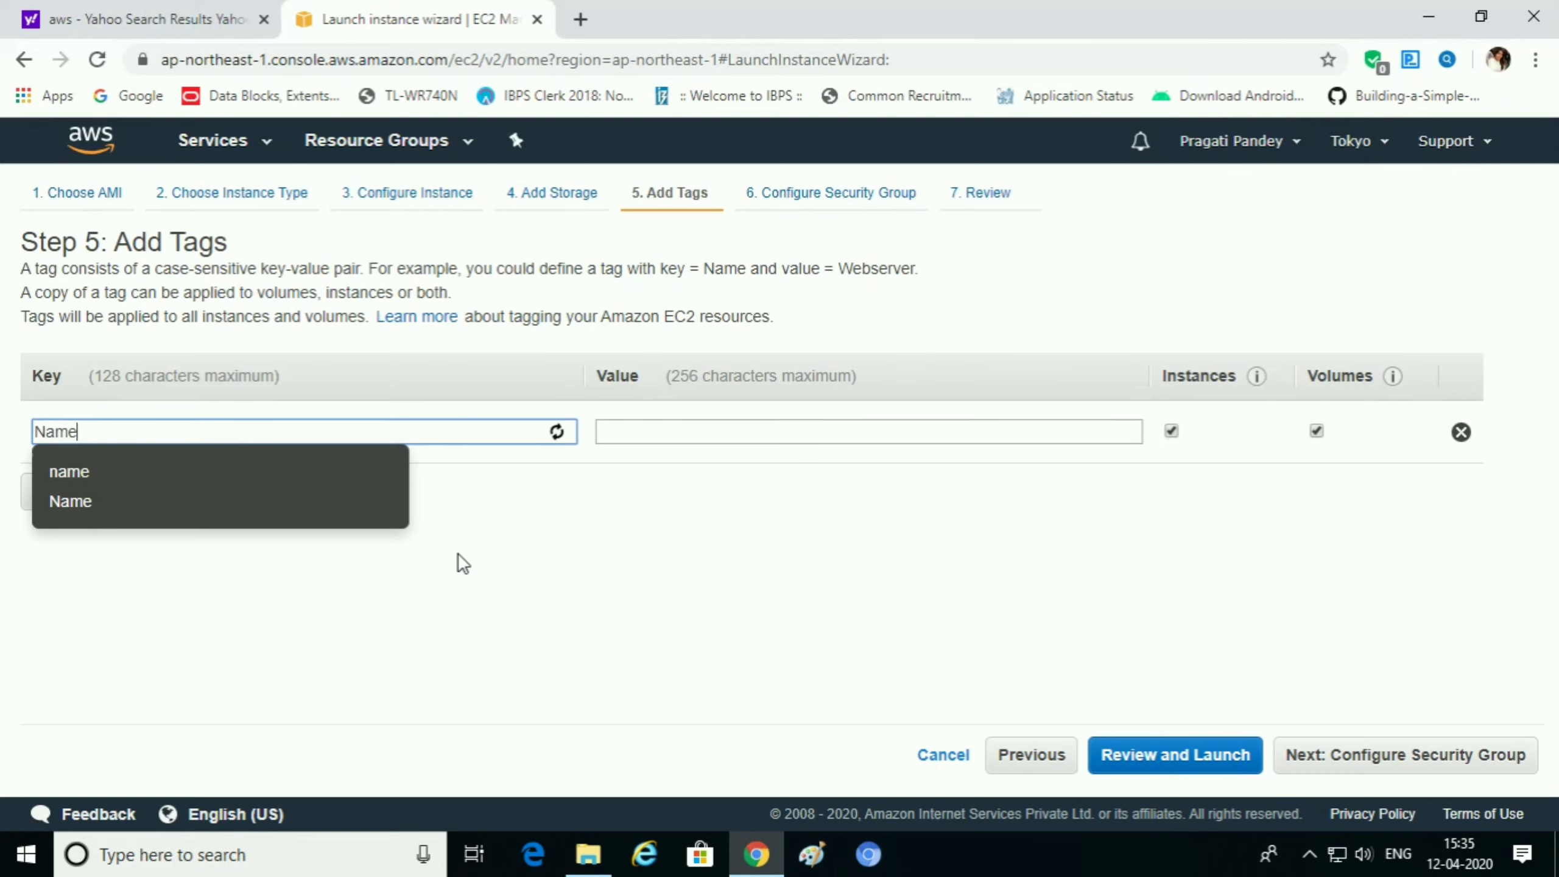
{"action": "left_click", "coordinate": [710, 433]}
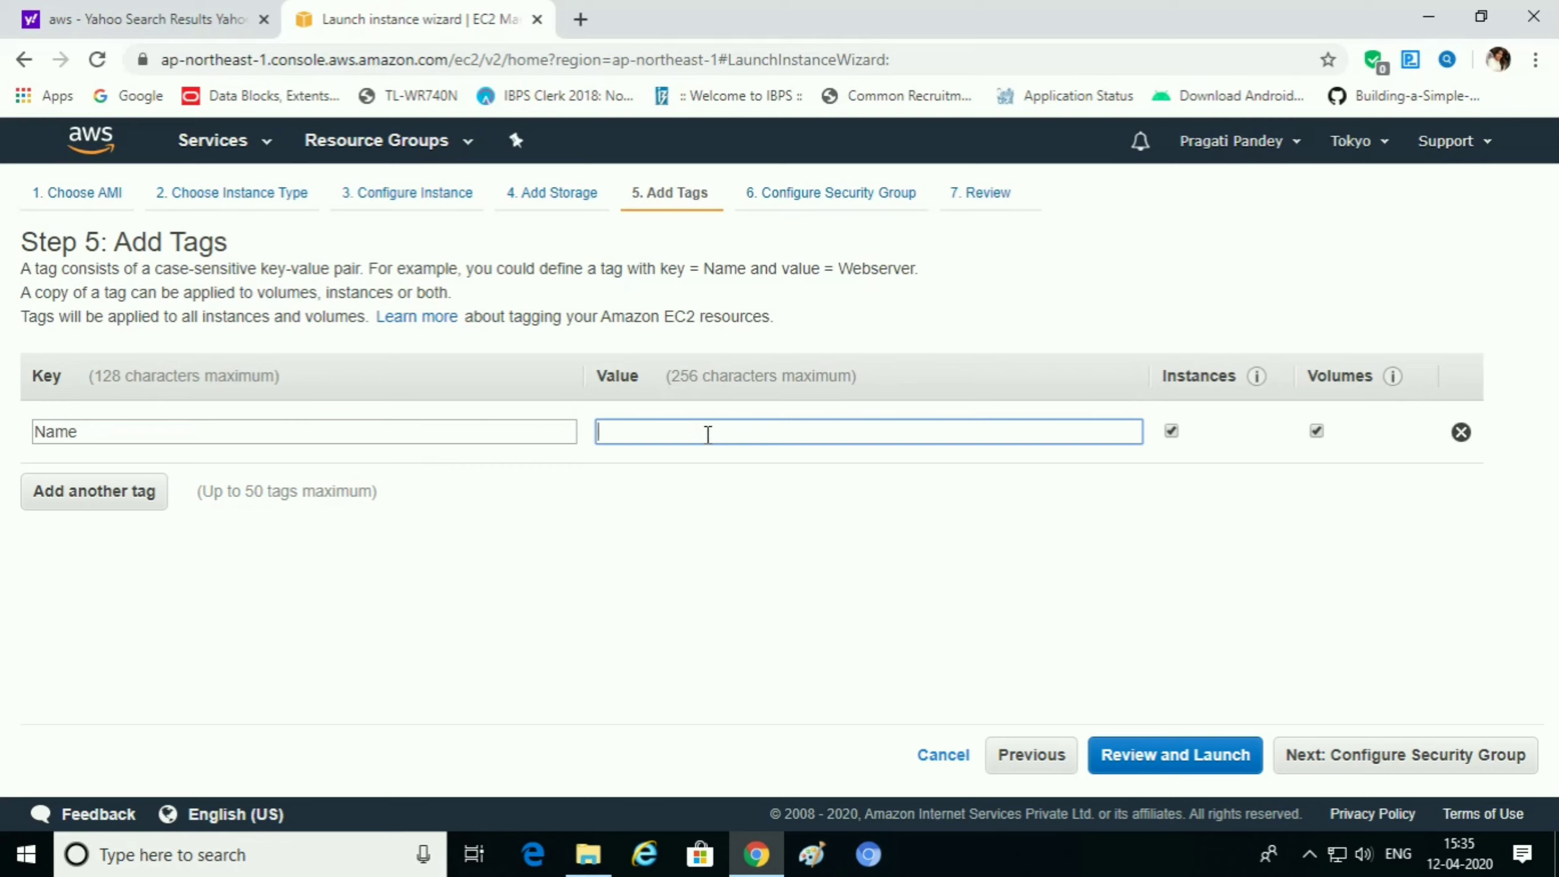
{"action": "type", "text": "cc"}
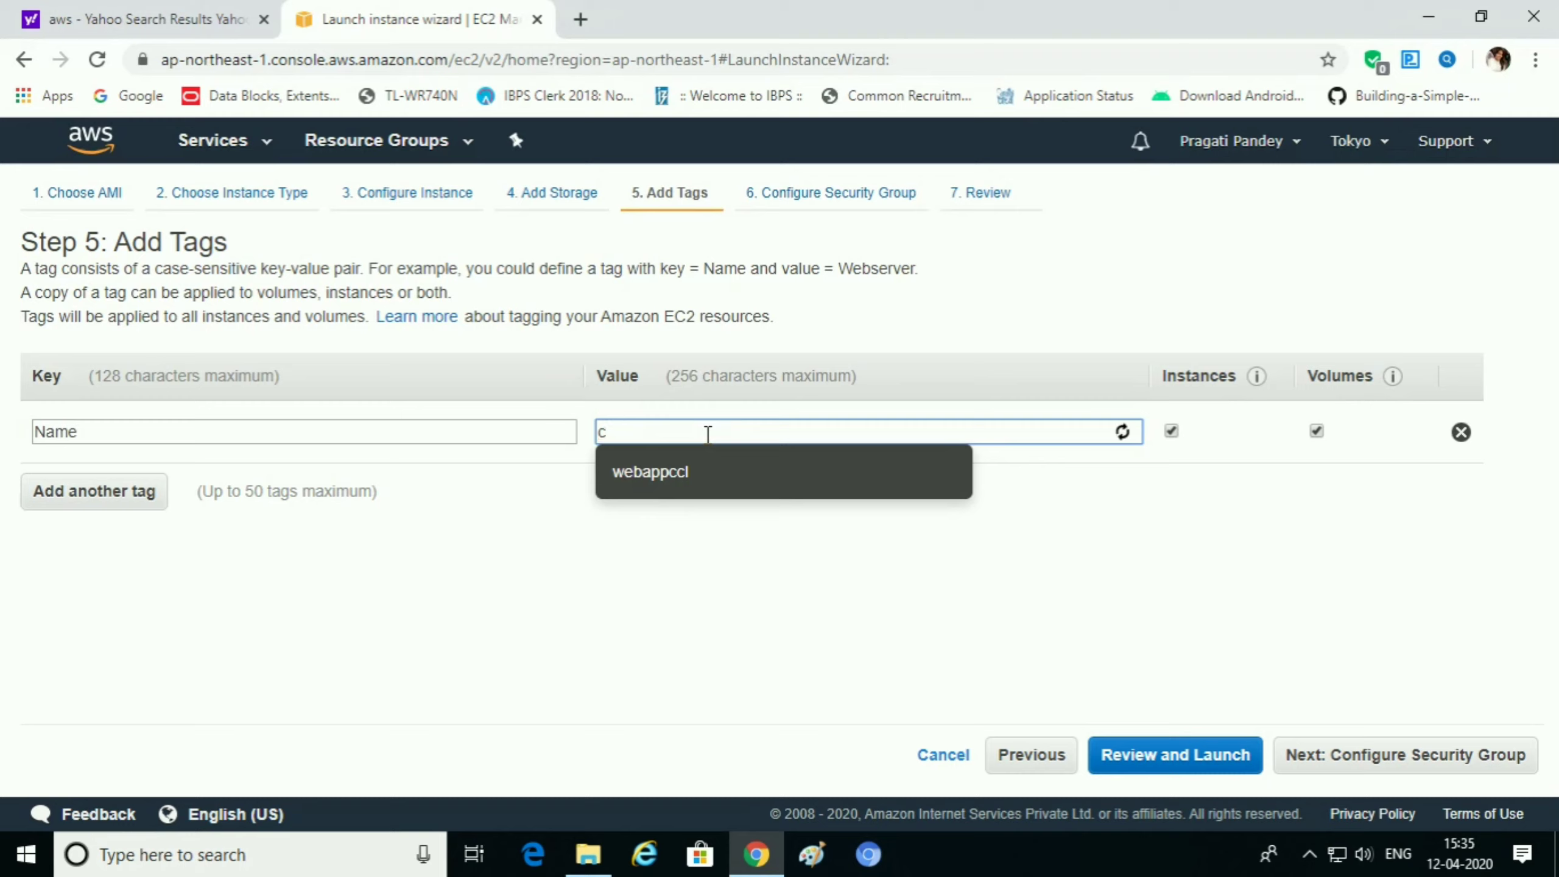
{"action": "key", "text": "BackSpace"}
{"action": "type", "text": "Cloud"}
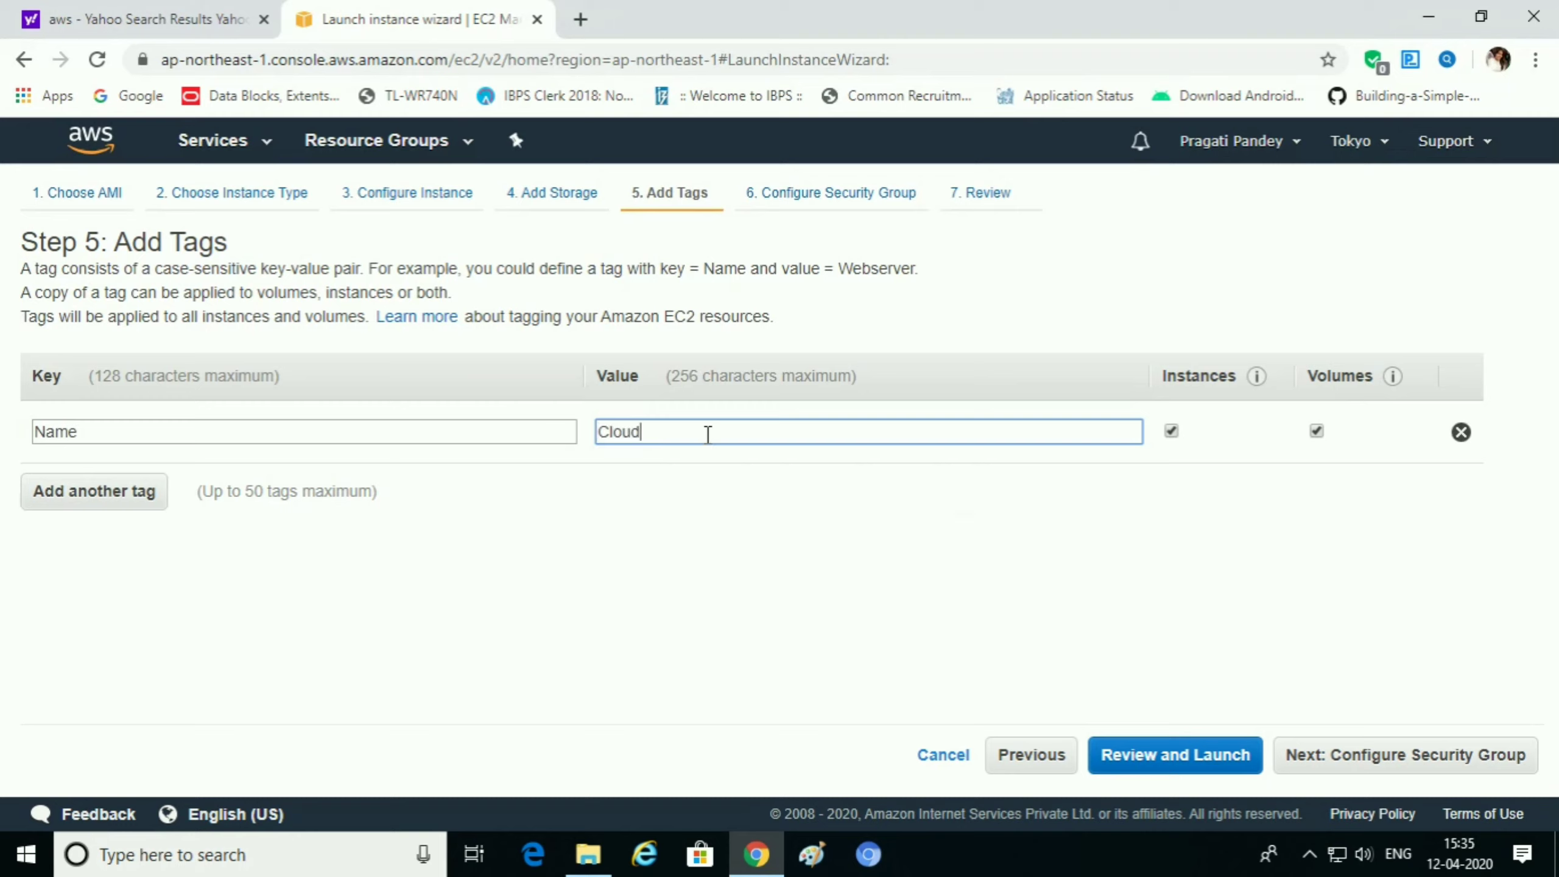
{"action": "left_click", "coordinate": [1361, 760]}
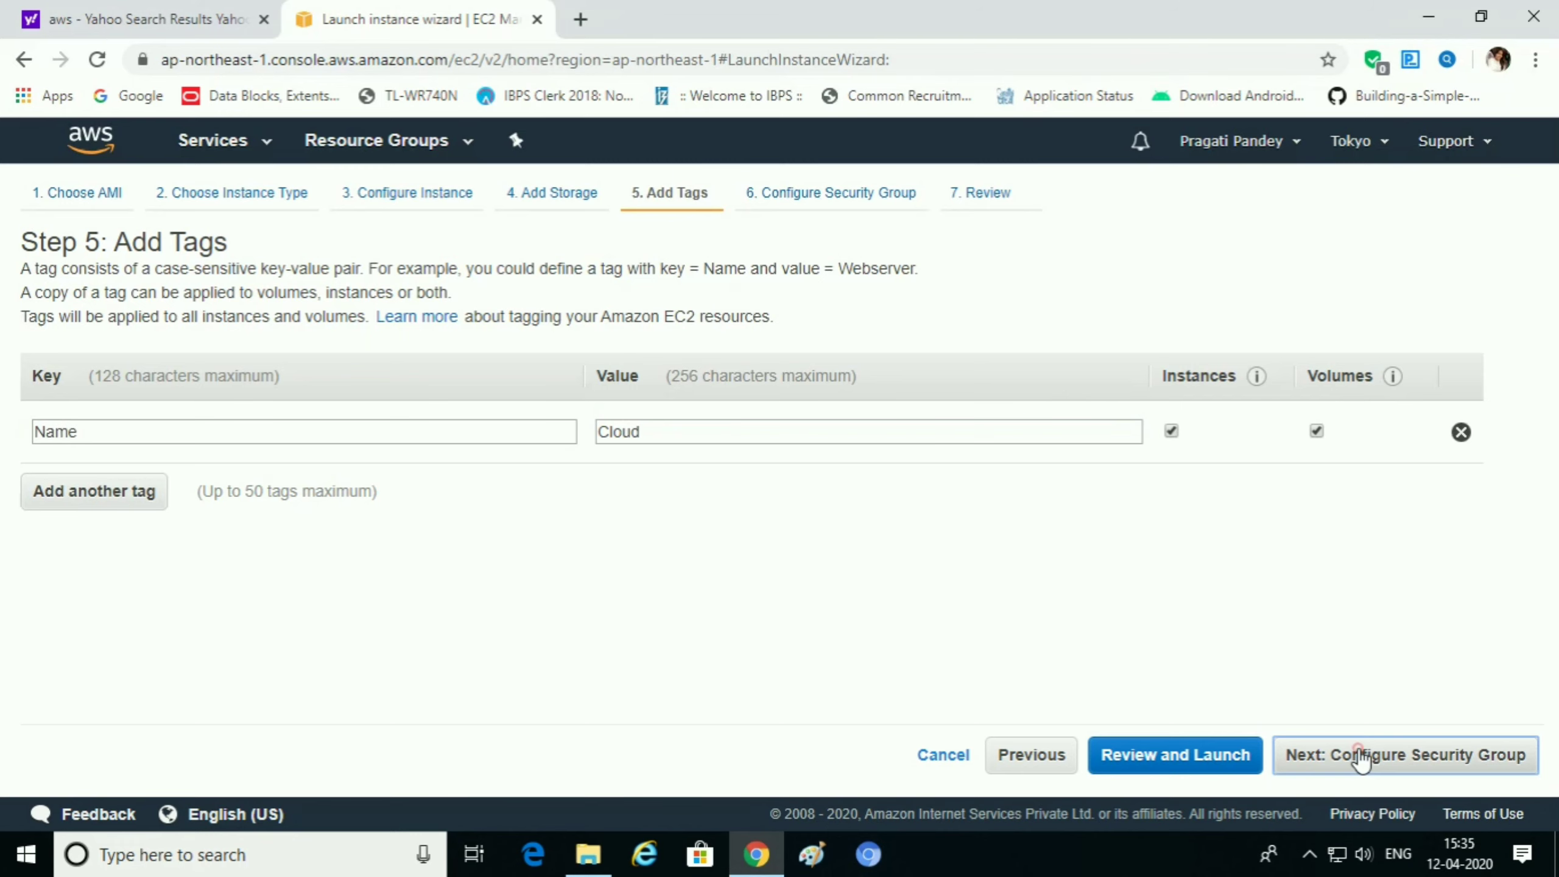
- Add an HTTP rule to the new security group and proceed to the launch review
{"action": "left_click", "coordinate": [52, 594]}
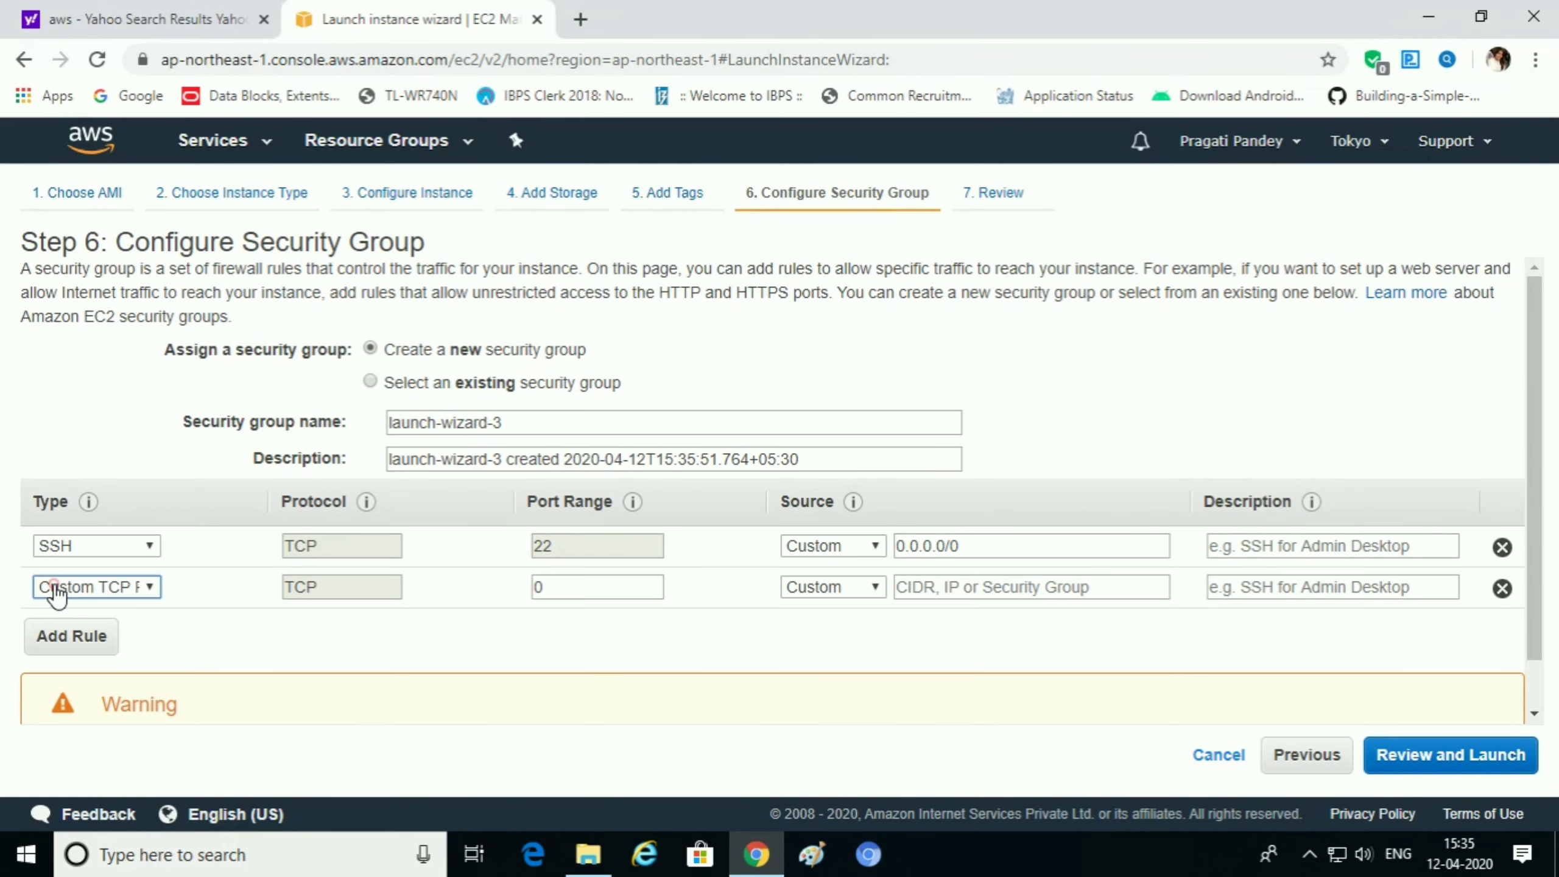
{"action": "left_click", "coordinate": [146, 583]}
{"action": "scroll", "coordinate": [139, 534], "scroll_direction": "down", "scroll_amount": 1}
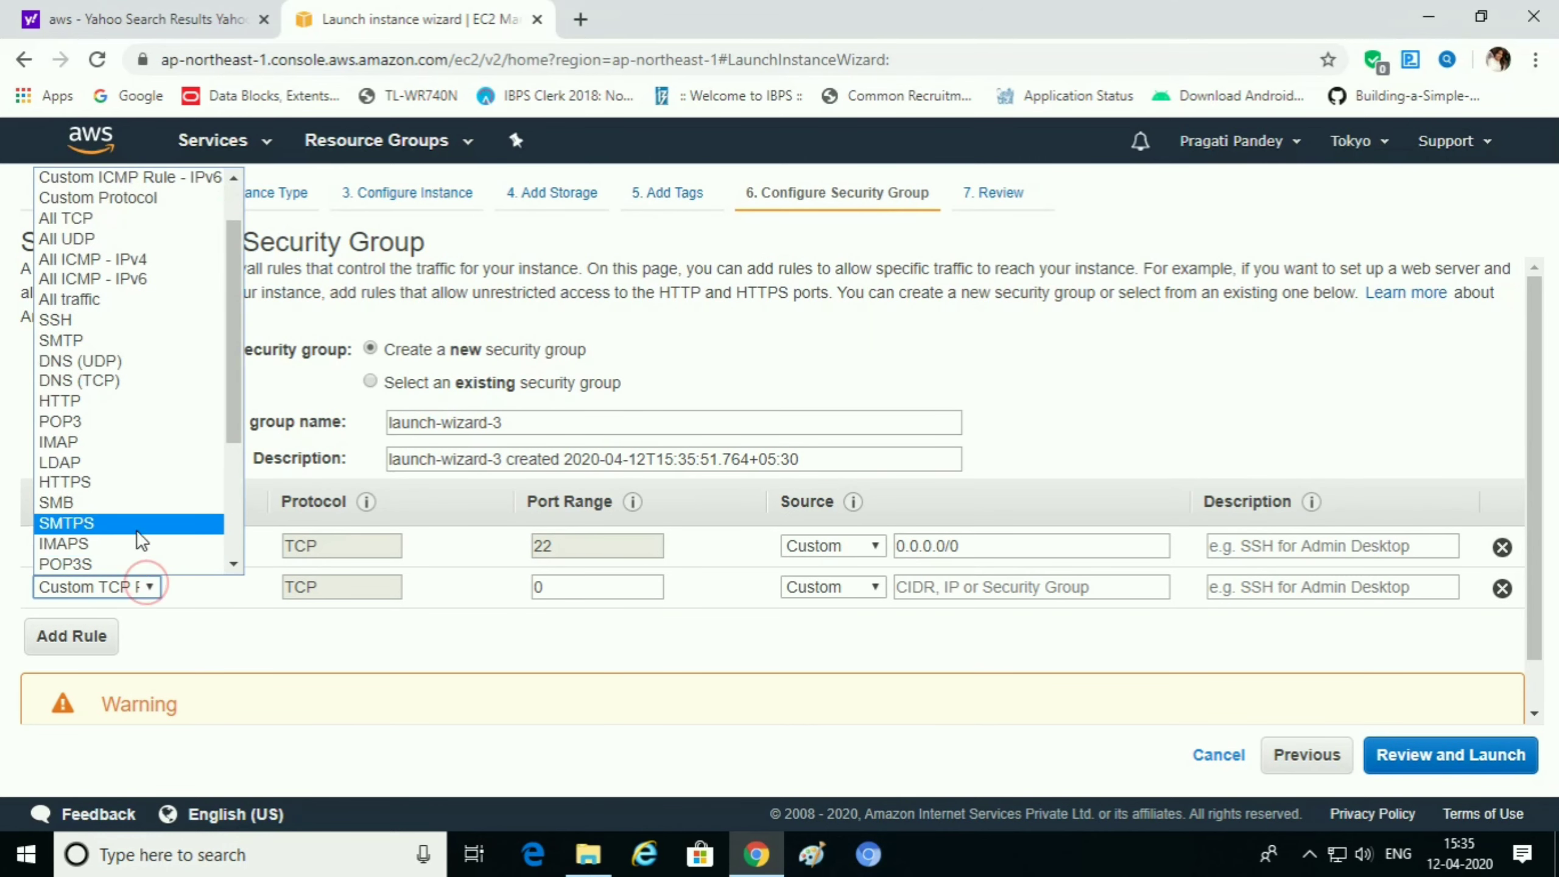
{"action": "left_click", "coordinate": [119, 400]}
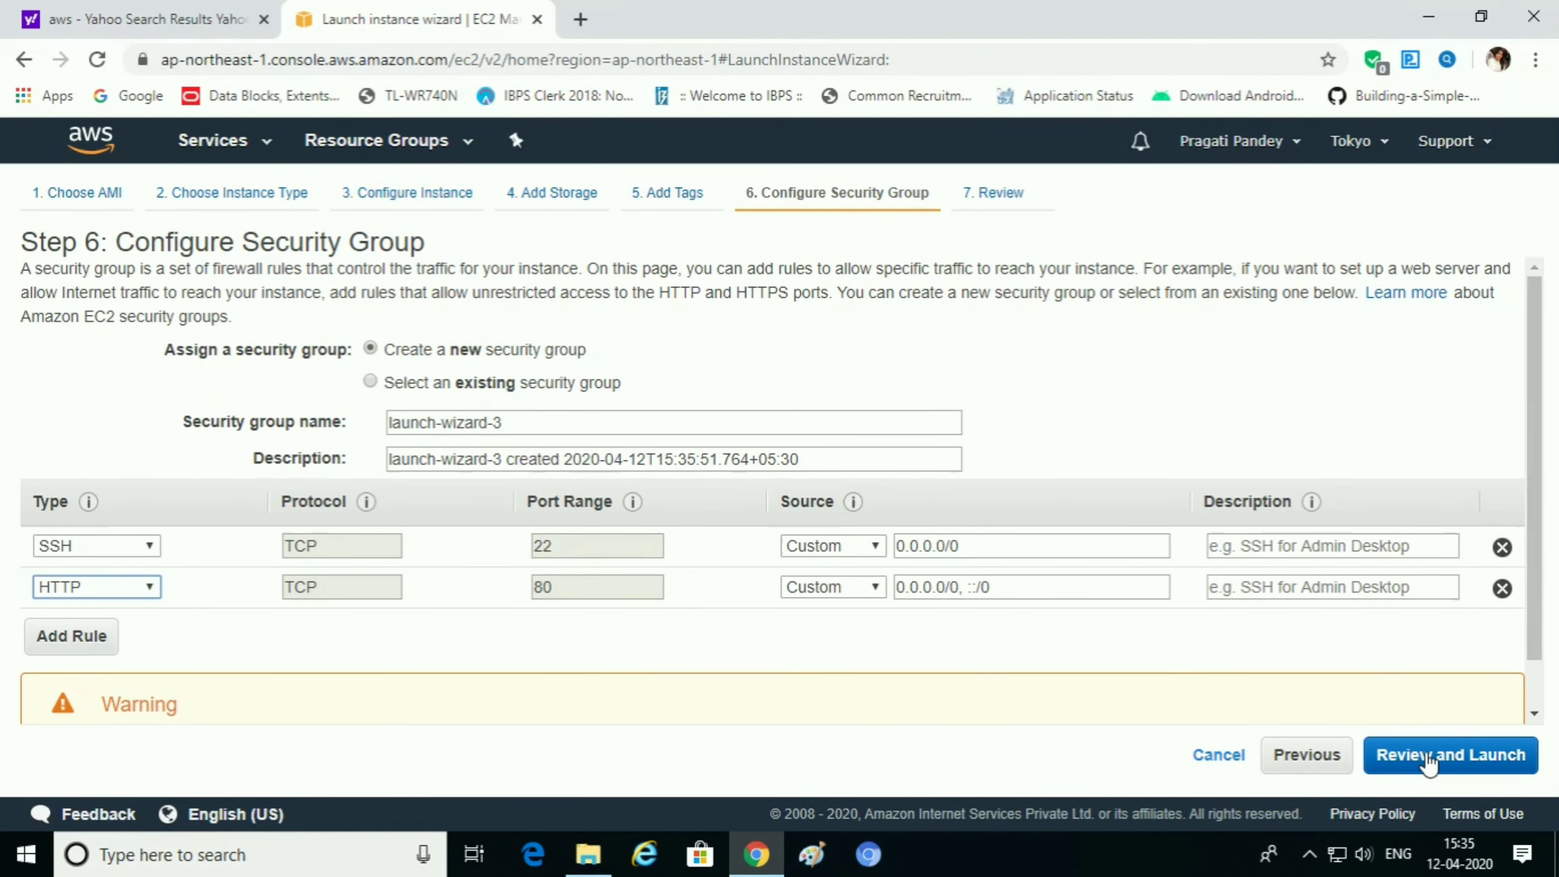
{"action": "left_click", "coordinate": [1429, 756]}
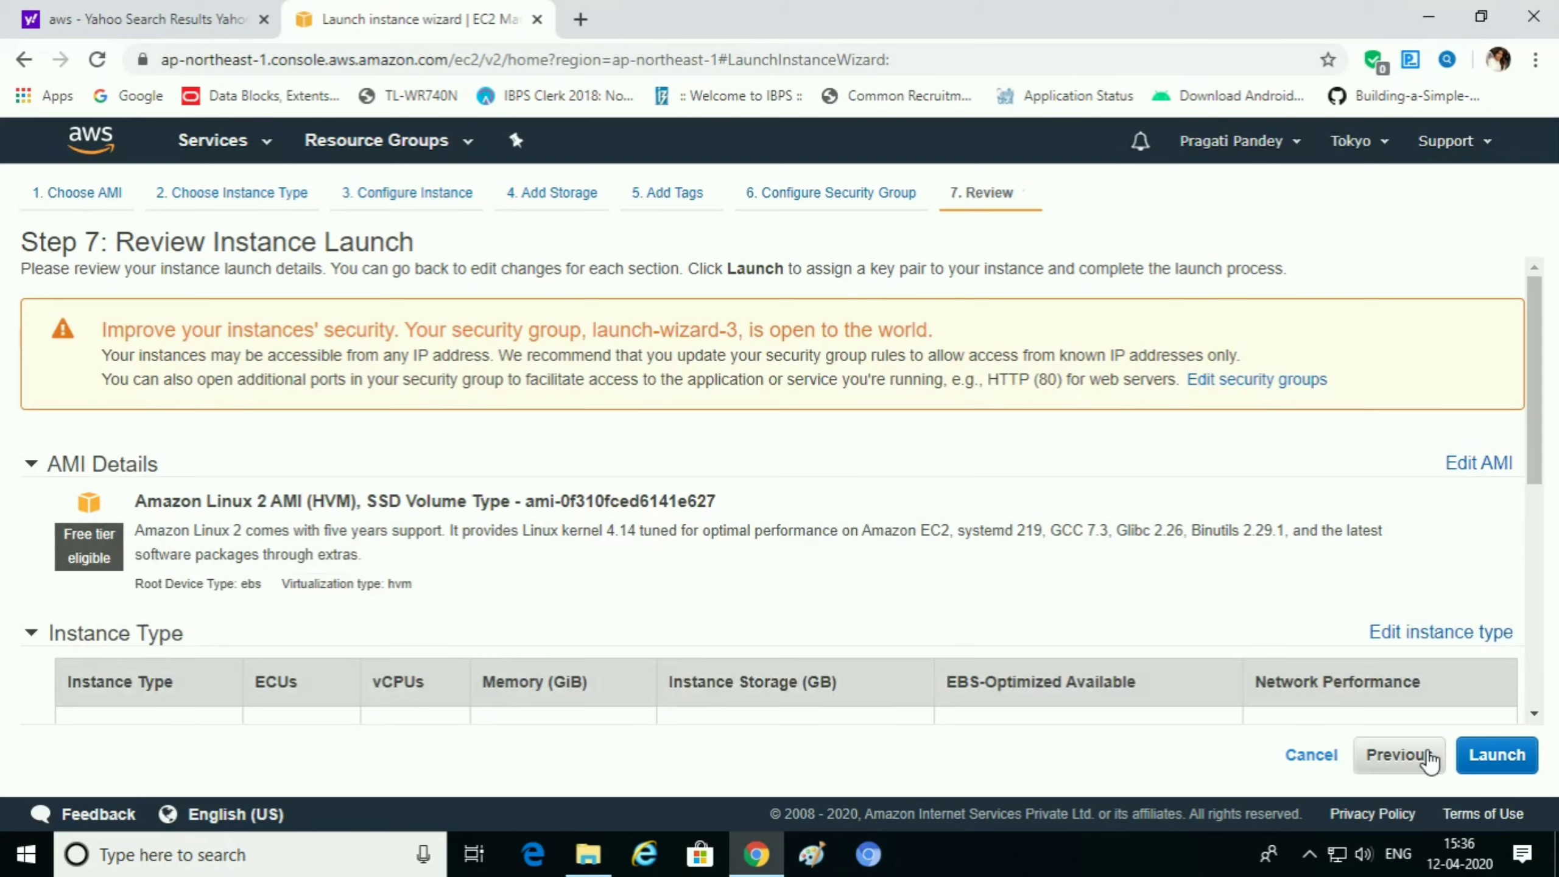
- Review the instance's launch details, request the launch and choose to create a new key pair
{"action": "scroll", "coordinate": [1383, 674], "scroll_direction": "down", "scroll_amount": 1}
{"action": "scroll", "coordinate": [1382, 673], "scroll_direction": "down", "scroll_amount": 5}
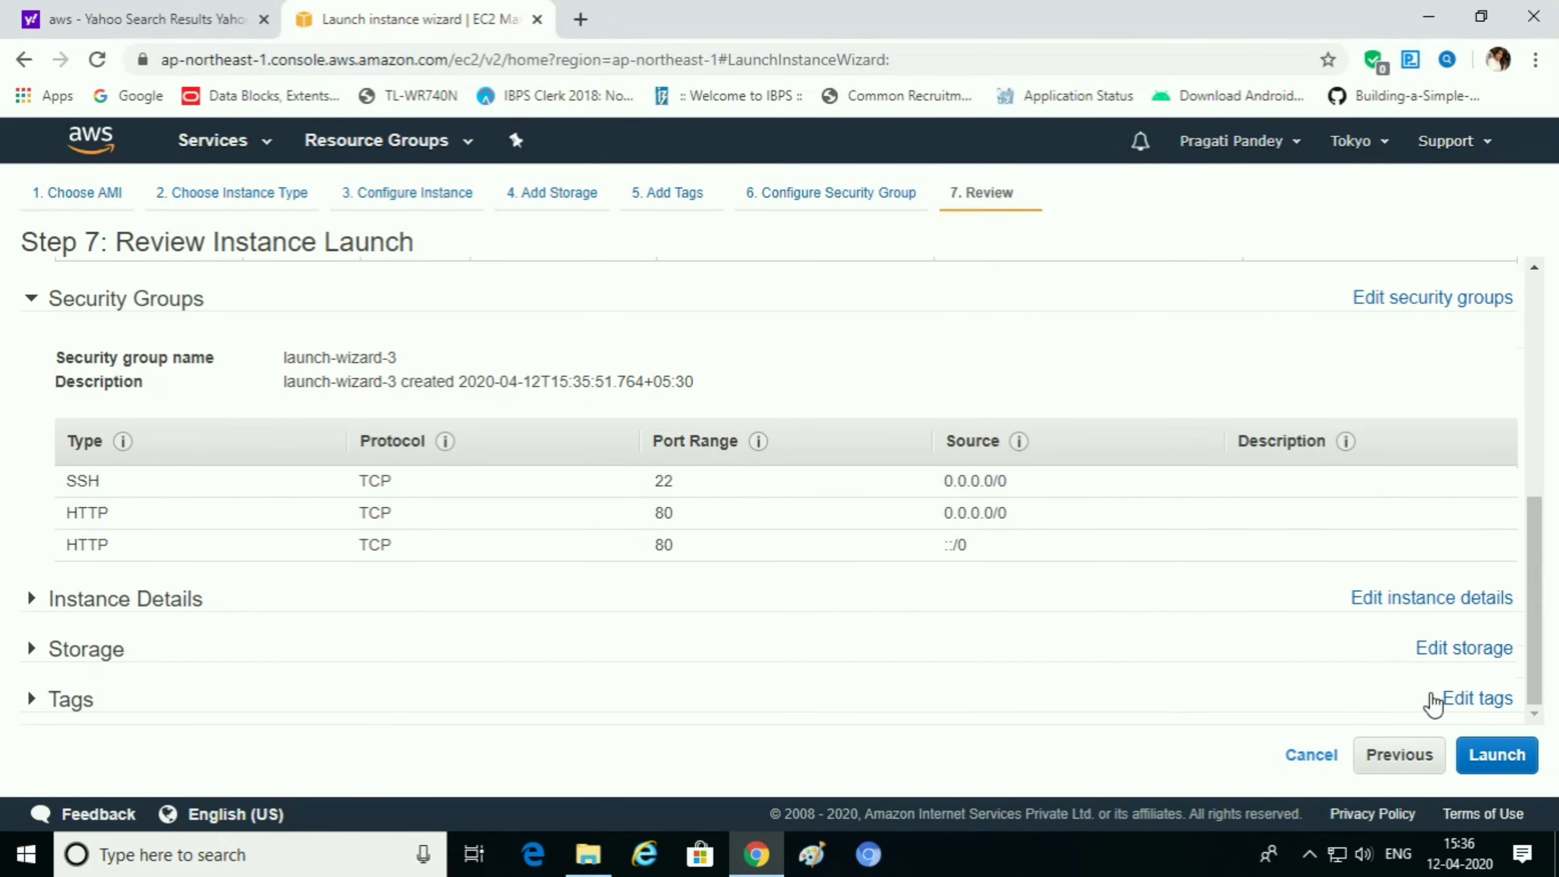
{"action": "left_click", "coordinate": [1493, 756]}
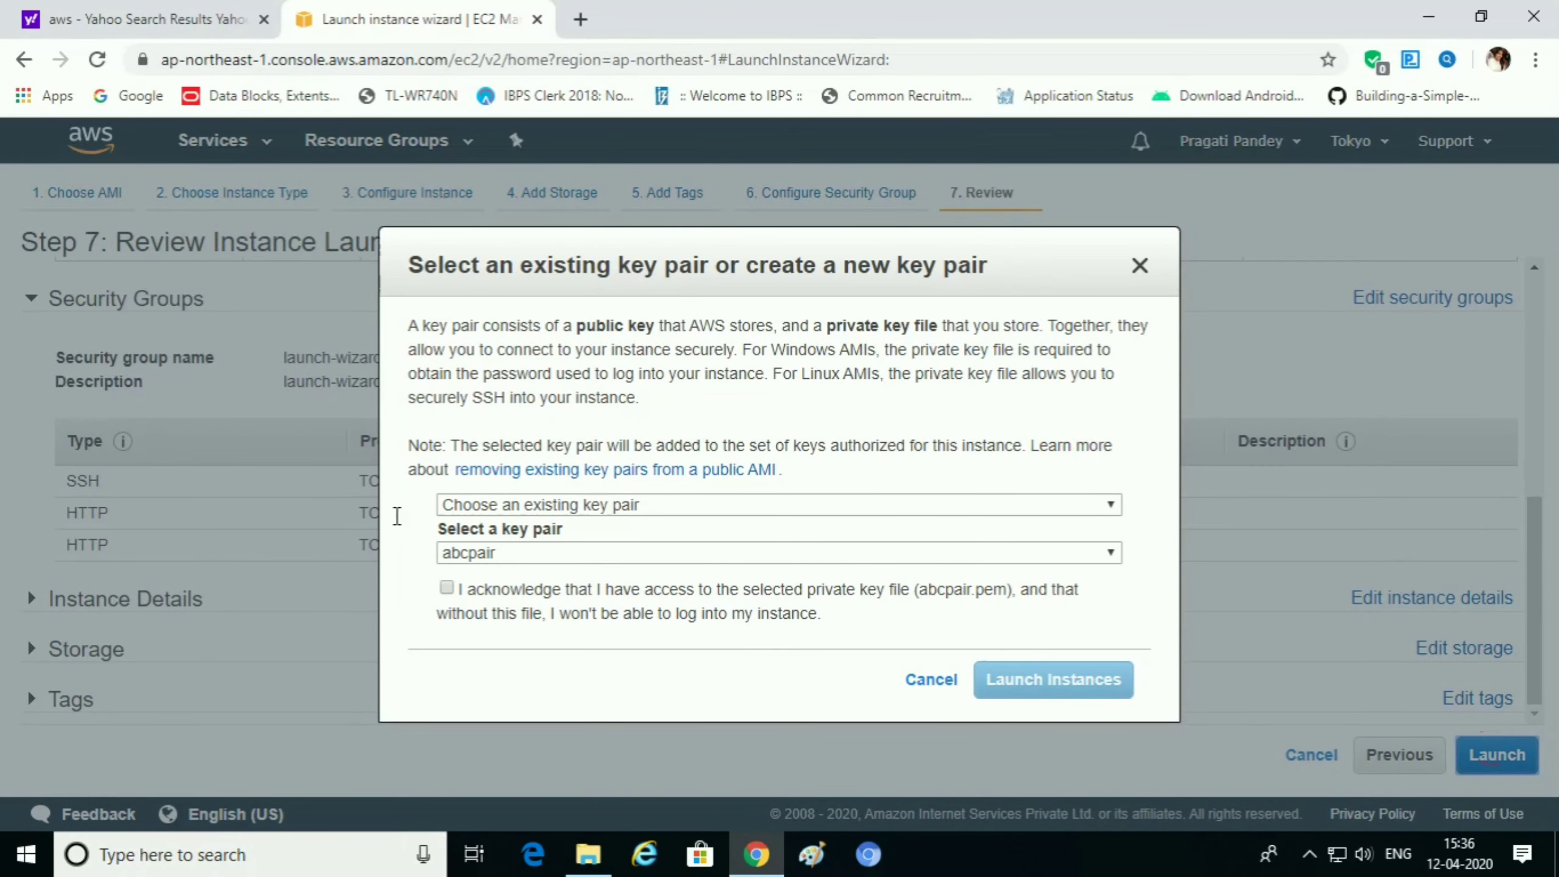
{"action": "left_click", "coordinate": [650, 504]}
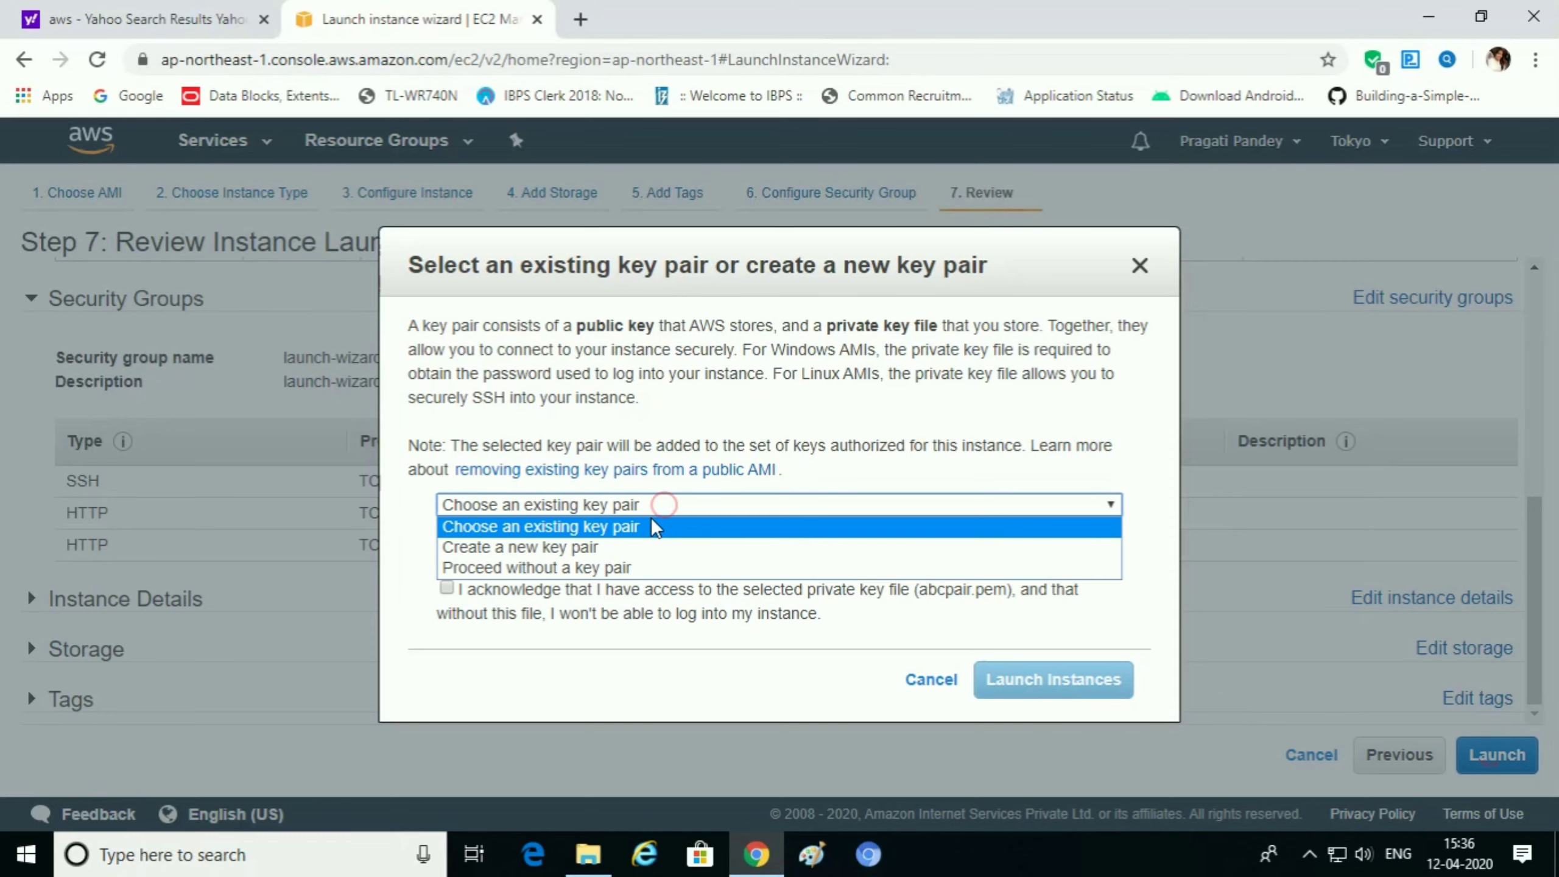
{"action": "left_click", "coordinate": [634, 546]}
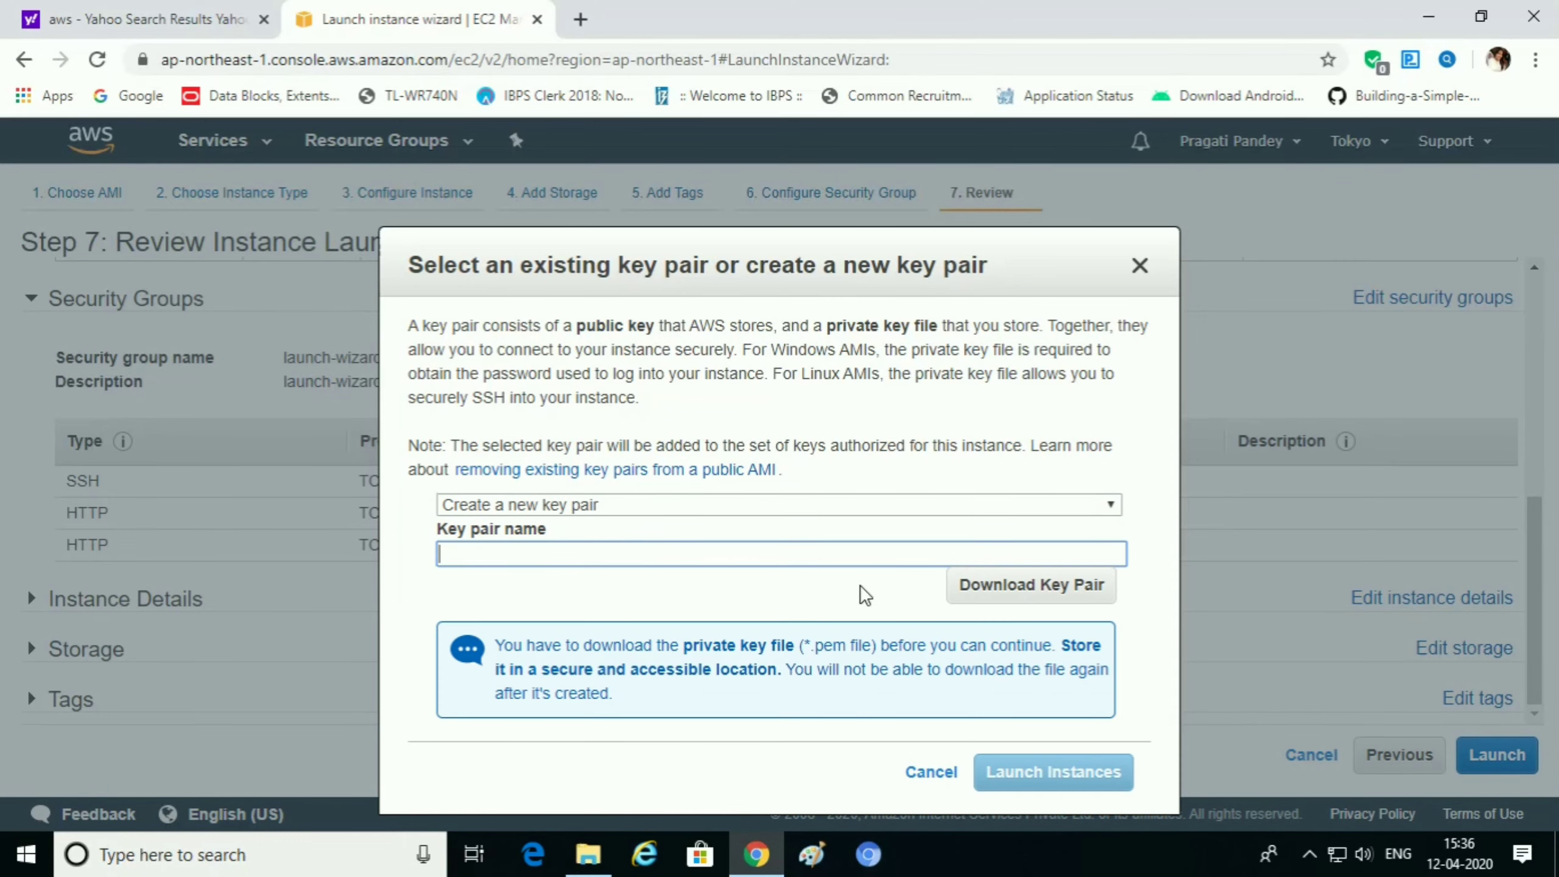
- Name the new key pair prags and download its private key file
{"action": "left_click", "coordinate": [1012, 593]}
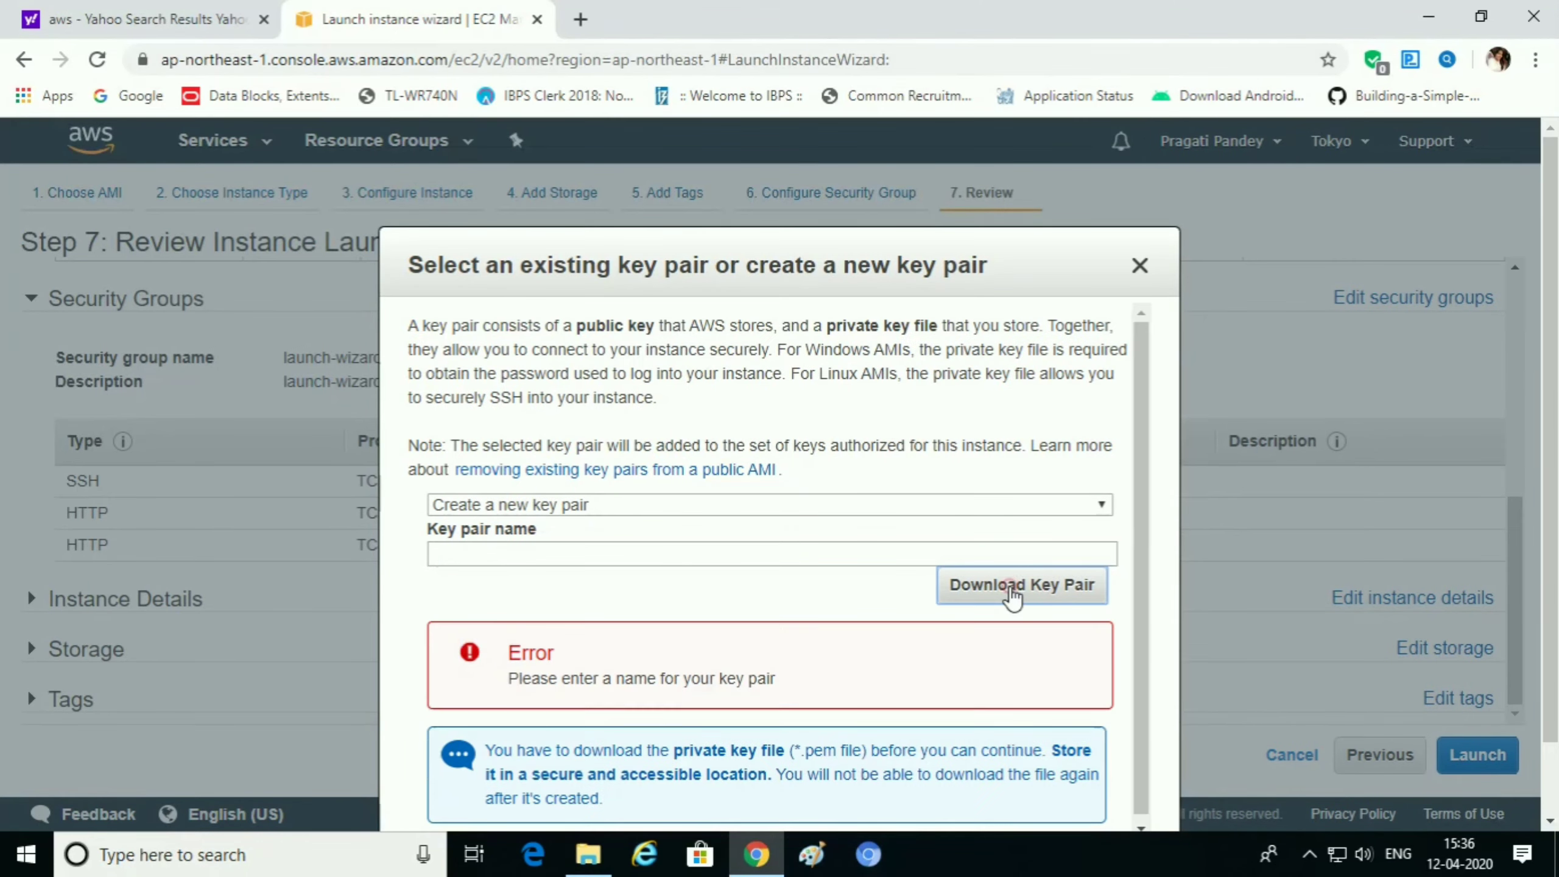
{"action": "left_click", "coordinate": [797, 551]}
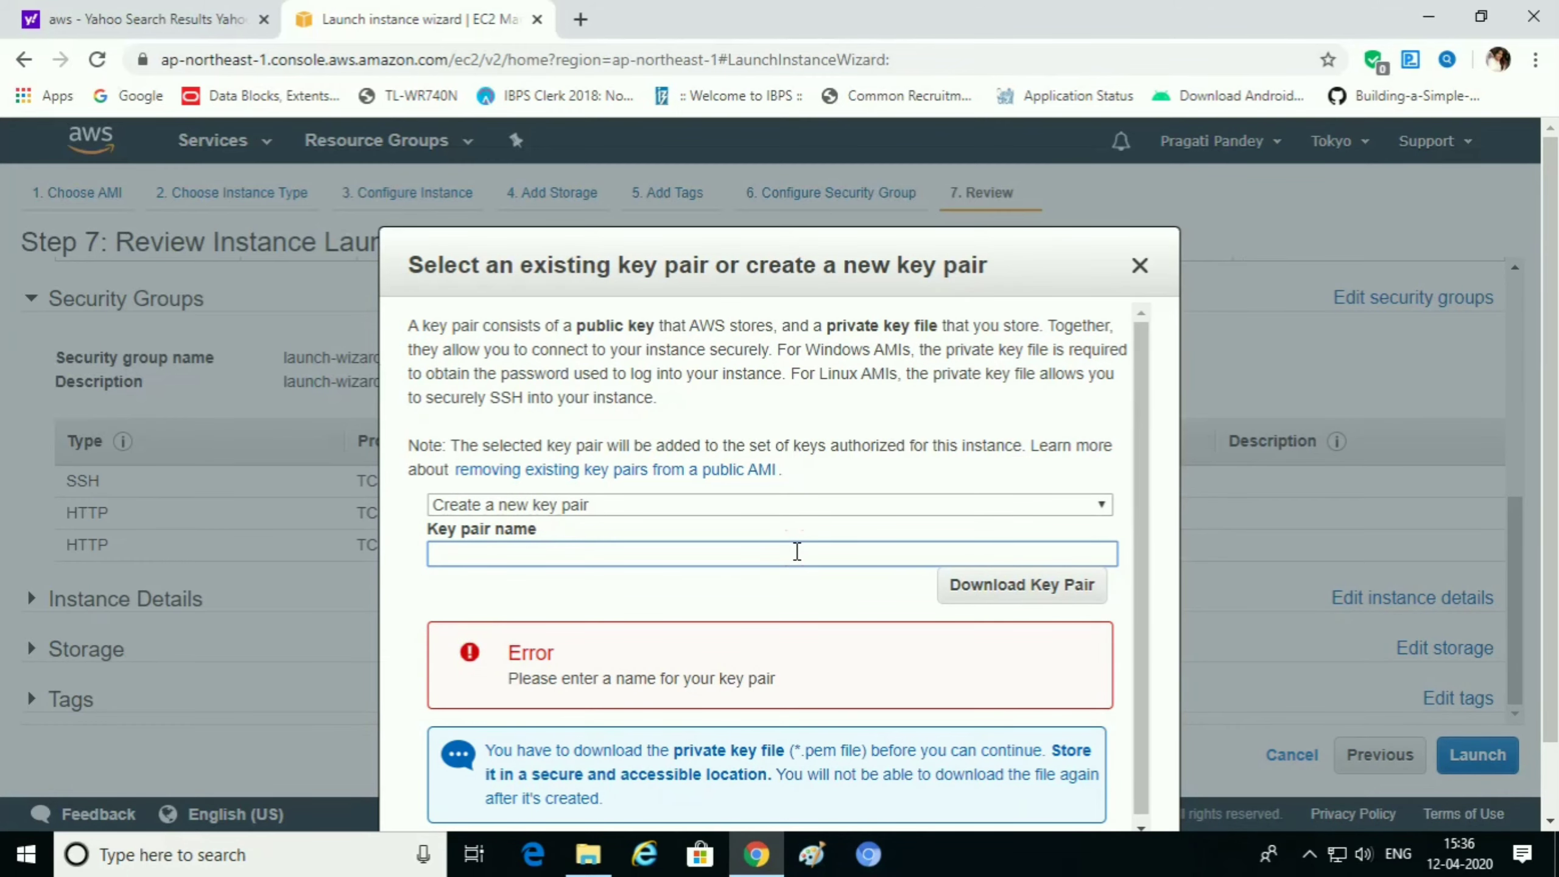
{"action": "type", "text": "prags"}
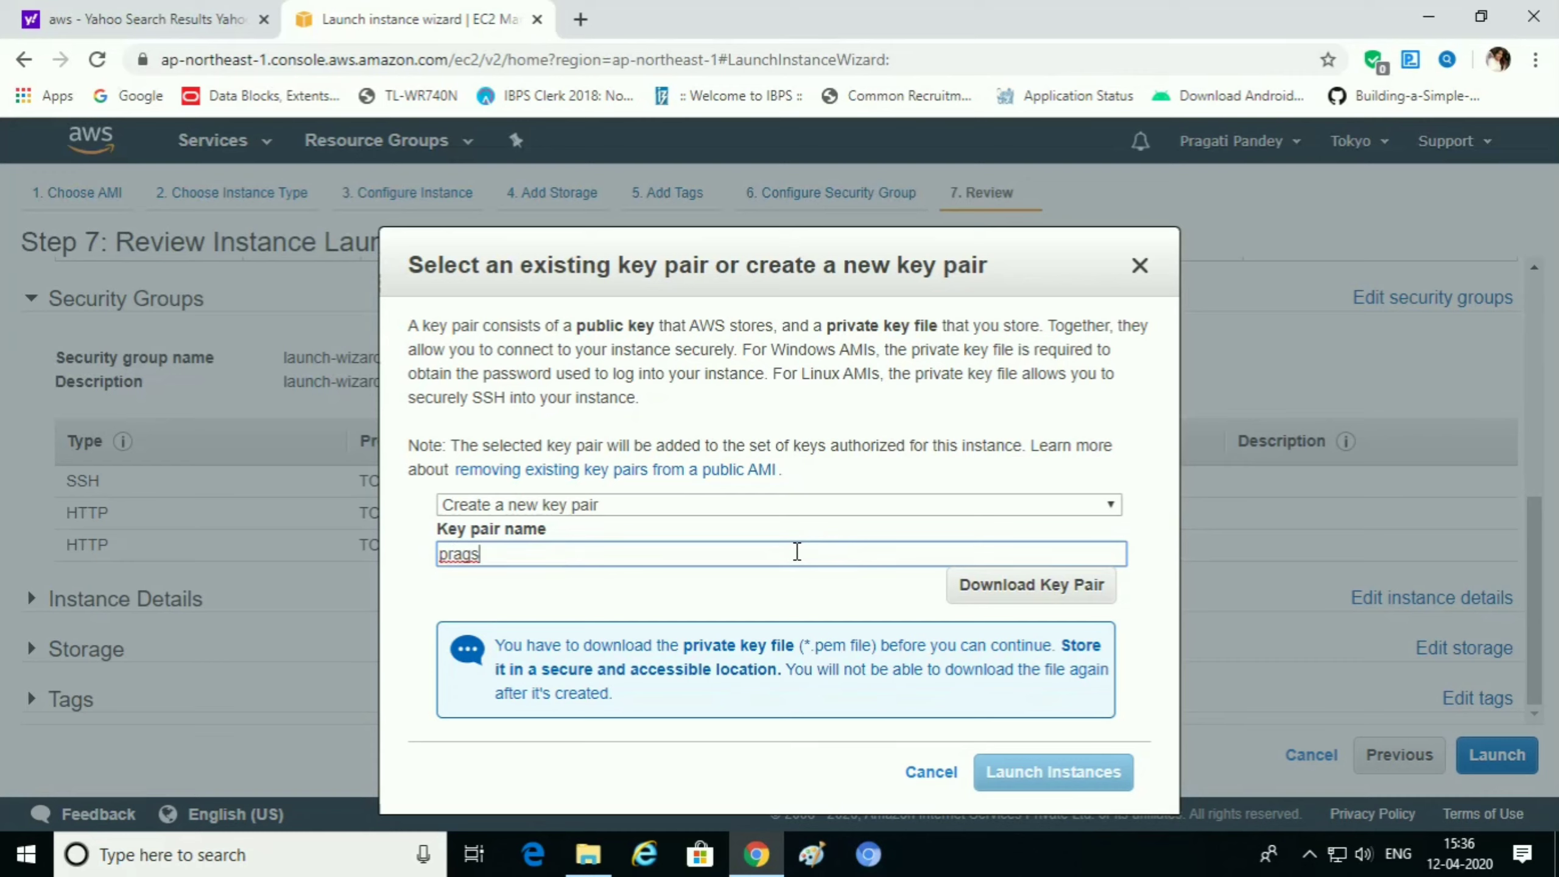
{"action": "type", "text": "key"}
{"action": "type", "text": "pair"}
{"action": "key", "text": "BackSpace"}
{"action": "key", "text": "BackSpace"}
{"action": "key", "text": "BackSpace"}
{"action": "key", "text": "BackSpace"}
{"action": "key", "text": "BackSpace"}
{"action": "left_click", "coordinate": [979, 589]}
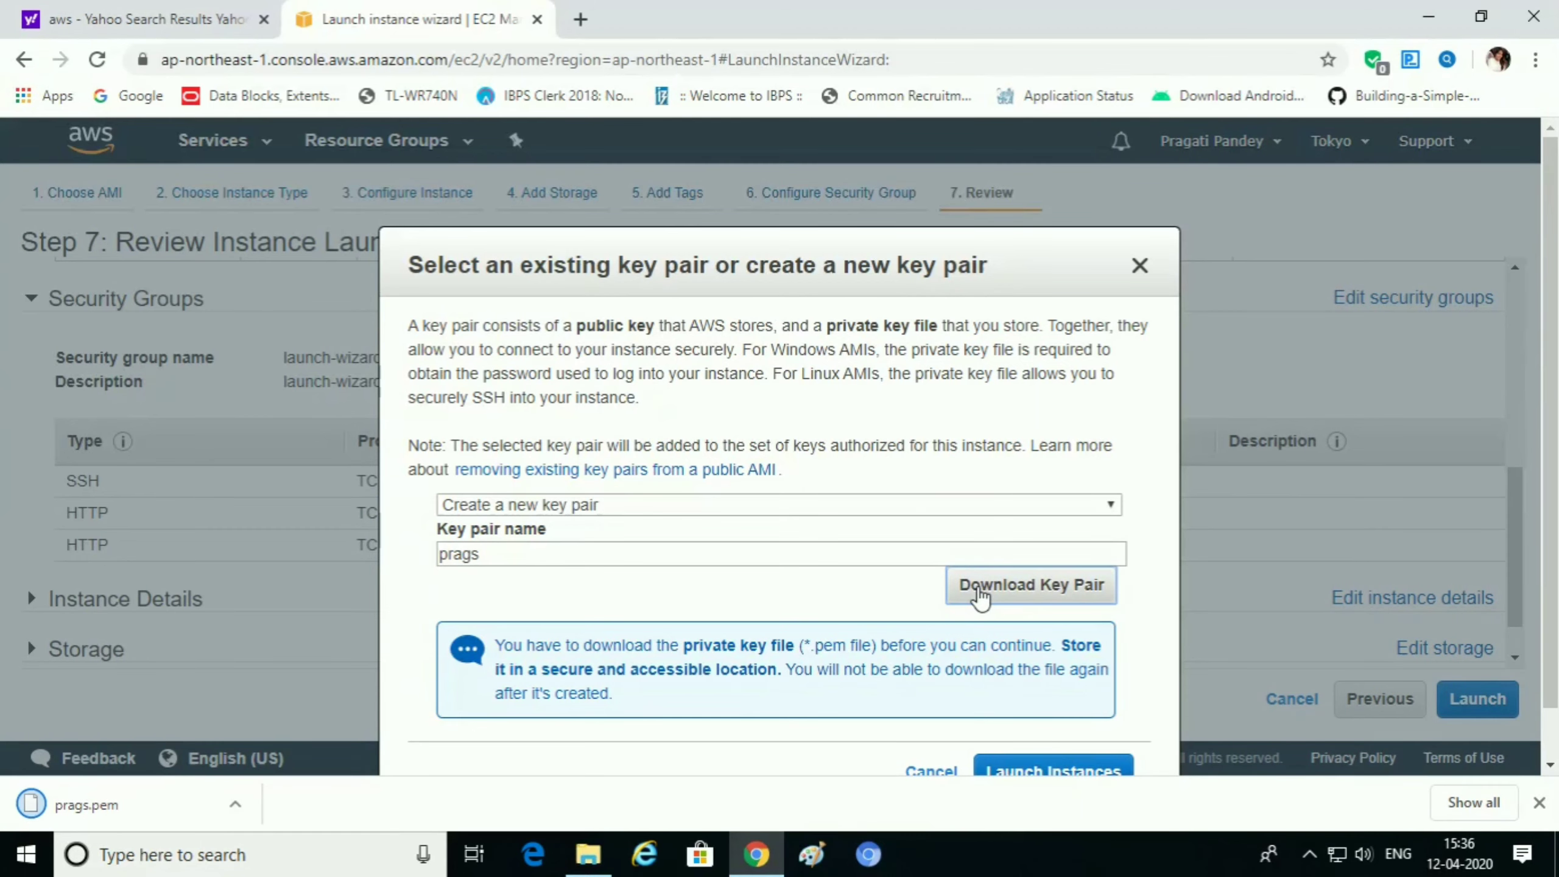
- Launch the instance with the new key pair and open the list of instances
{"action": "scroll", "coordinate": [745, 644], "scroll_direction": "down", "scroll_amount": 1}
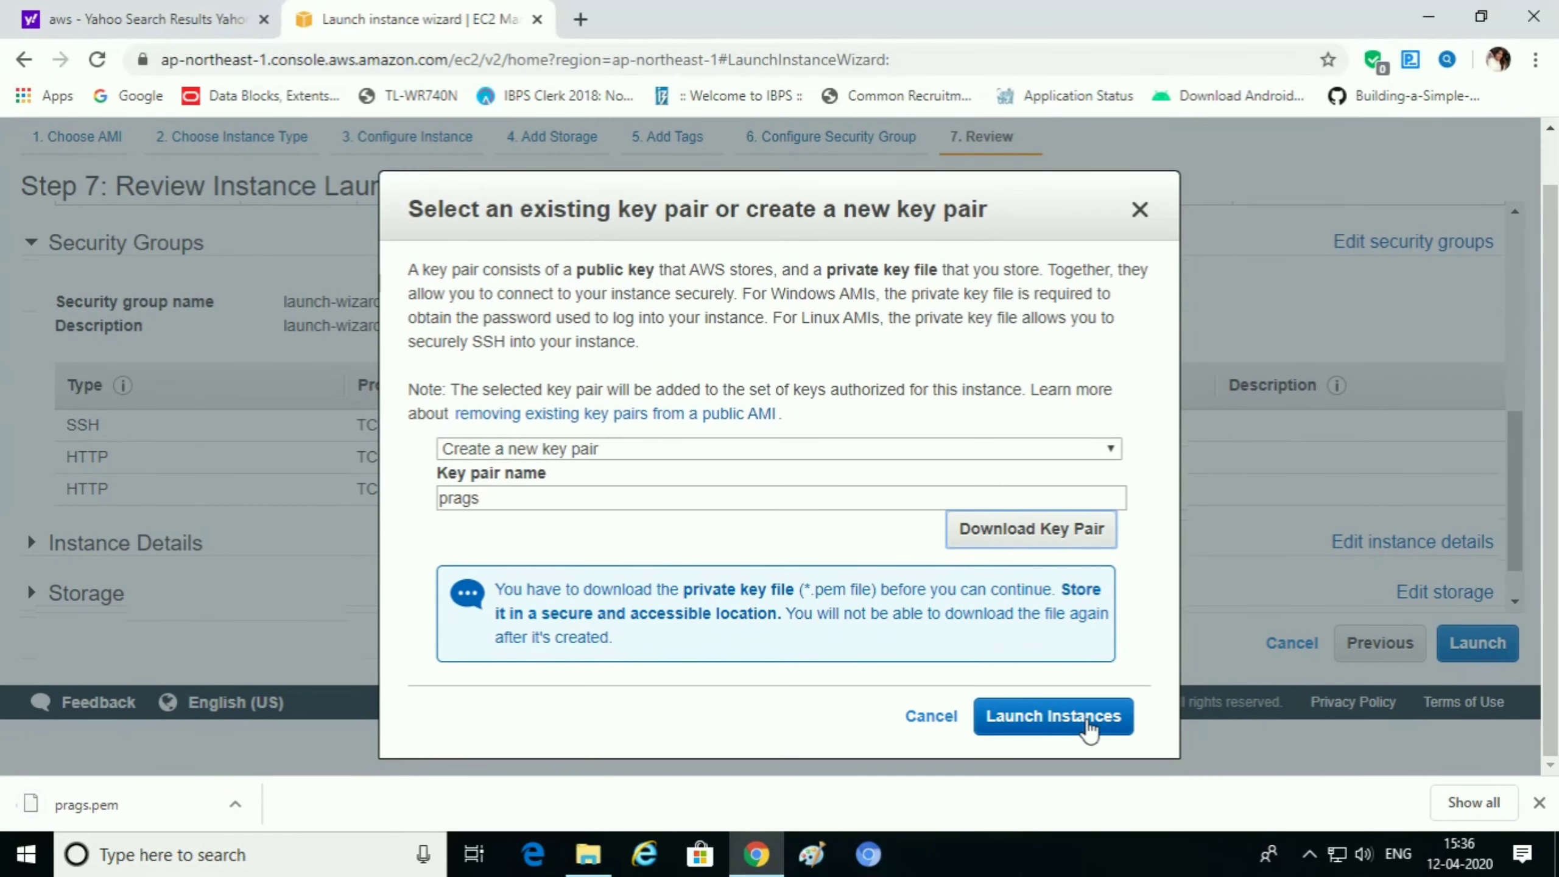
{"action": "left_click", "coordinate": [1087, 728]}
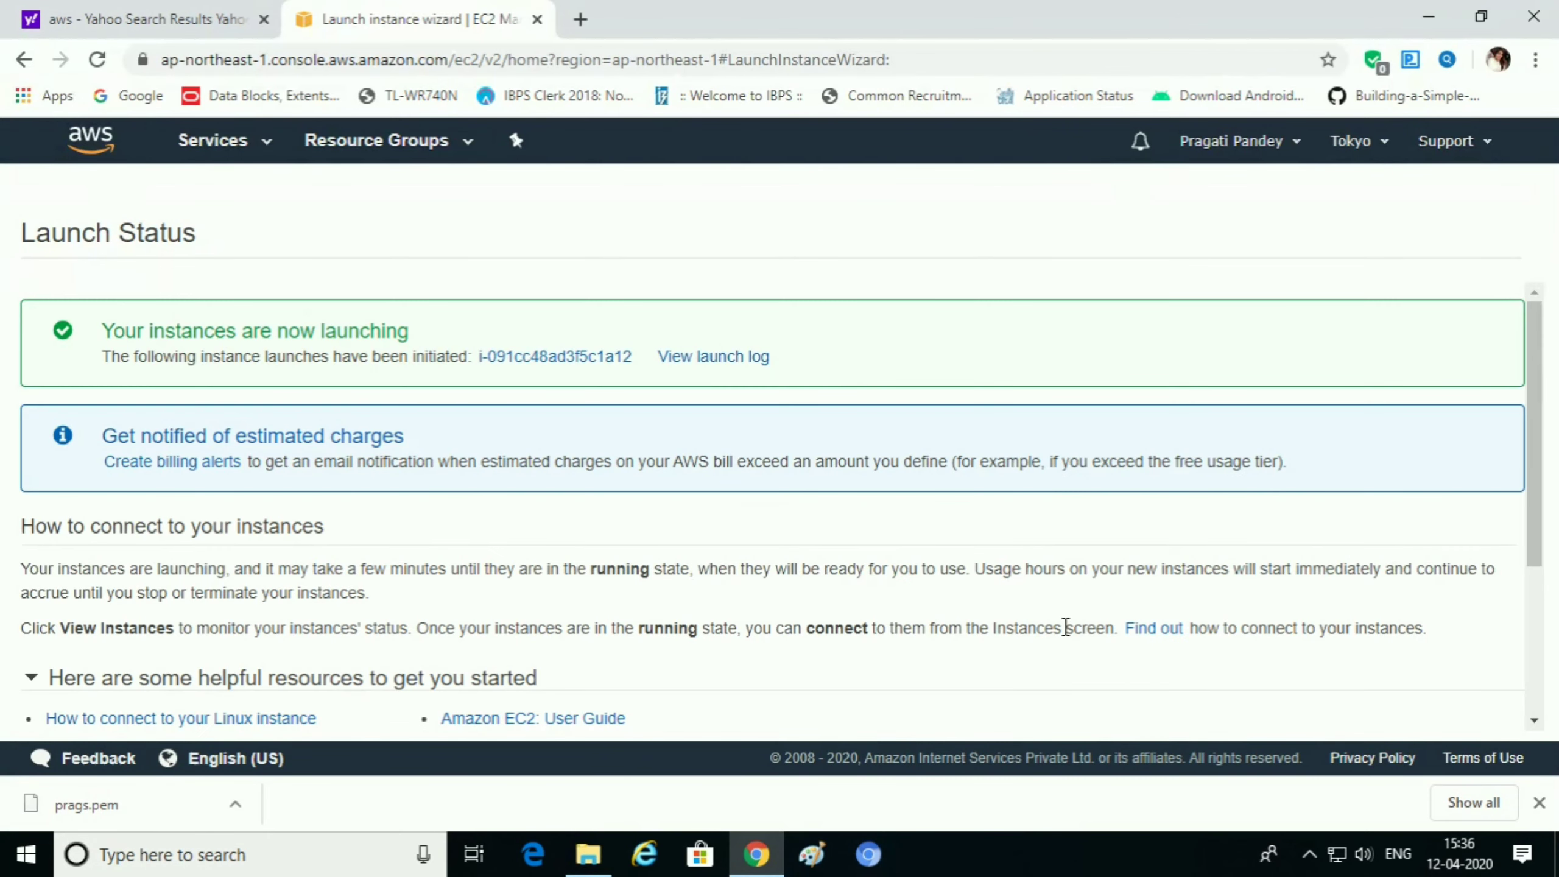
{"action": "scroll", "coordinate": [1063, 589], "scroll_direction": "down", "scroll_amount": 3}
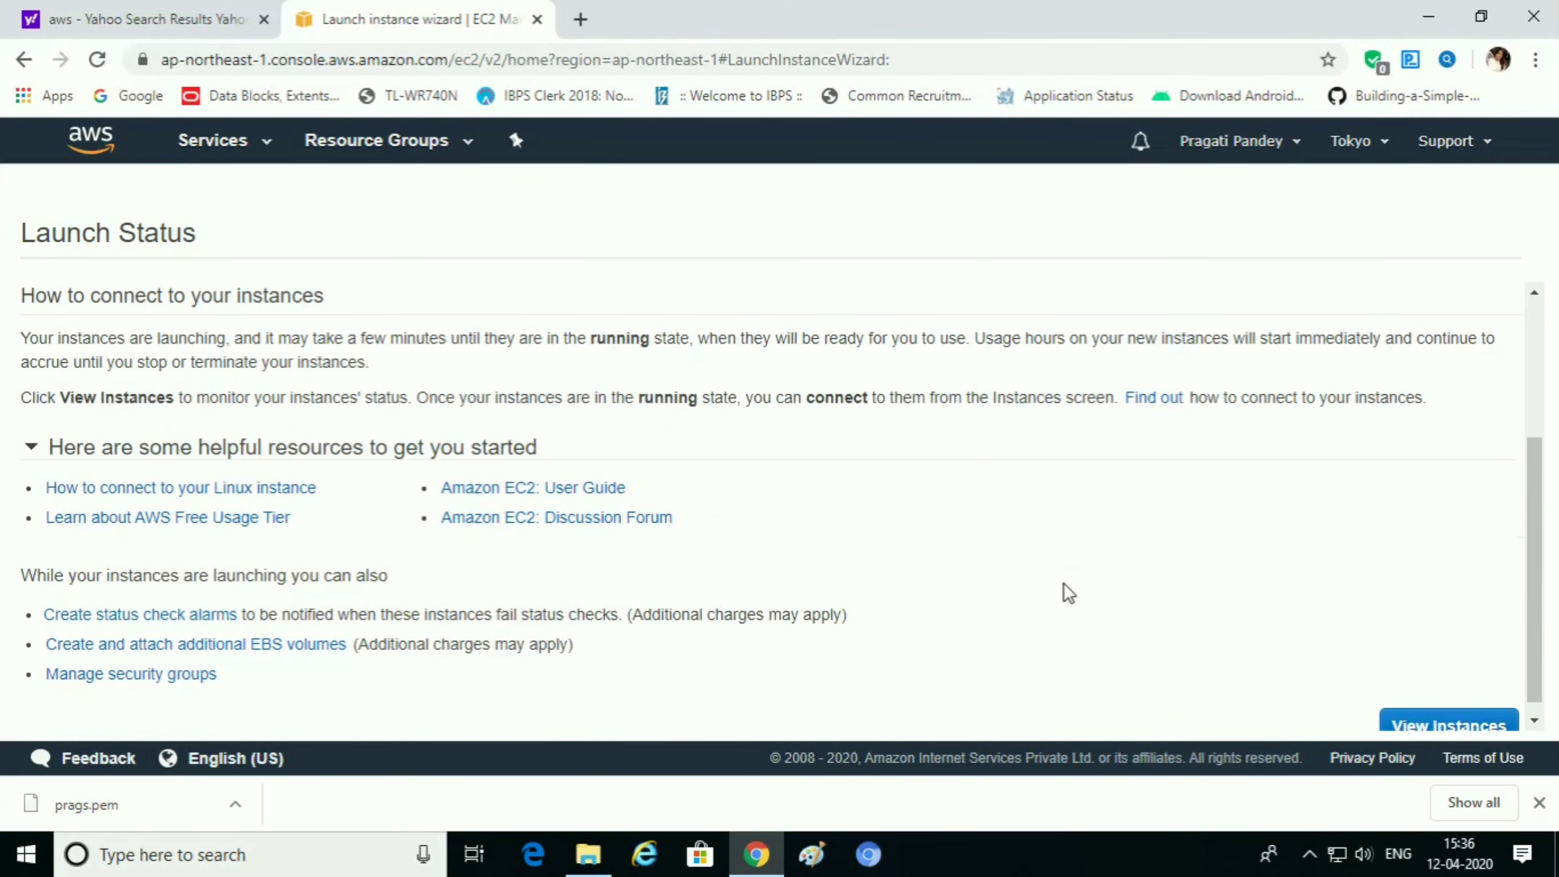
{"action": "left_click", "coordinate": [1392, 713]}
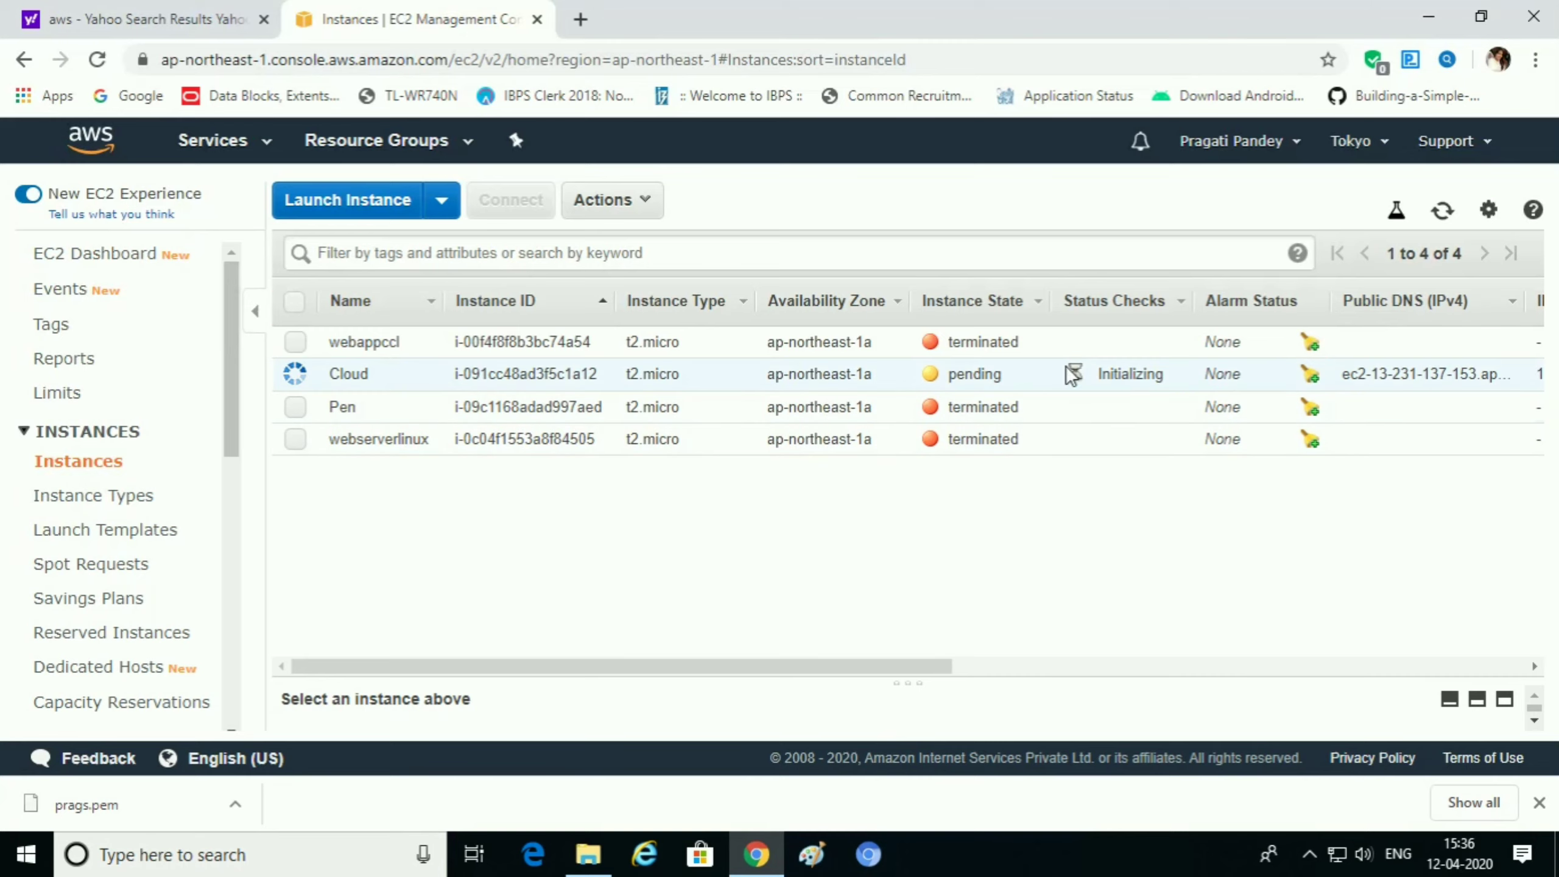
{"action": "mouse_move", "coordinate": [336, 369]}
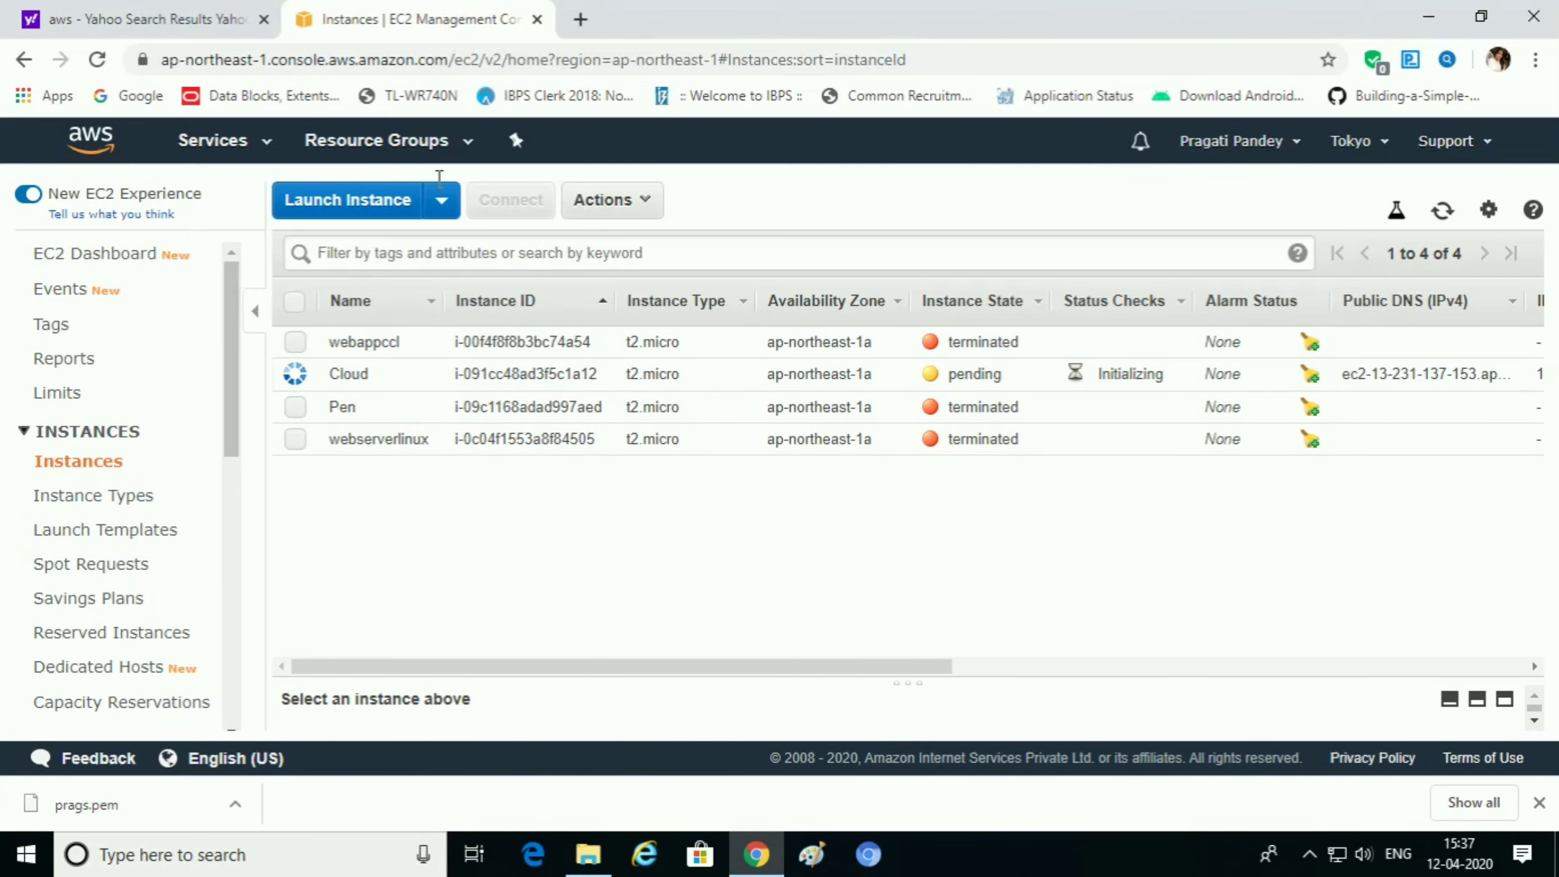
- Search the web for aws in a new browser tab, open the Amazon Web Services site and close the search results
{"action": "left_click", "coordinate": [580, 20]}
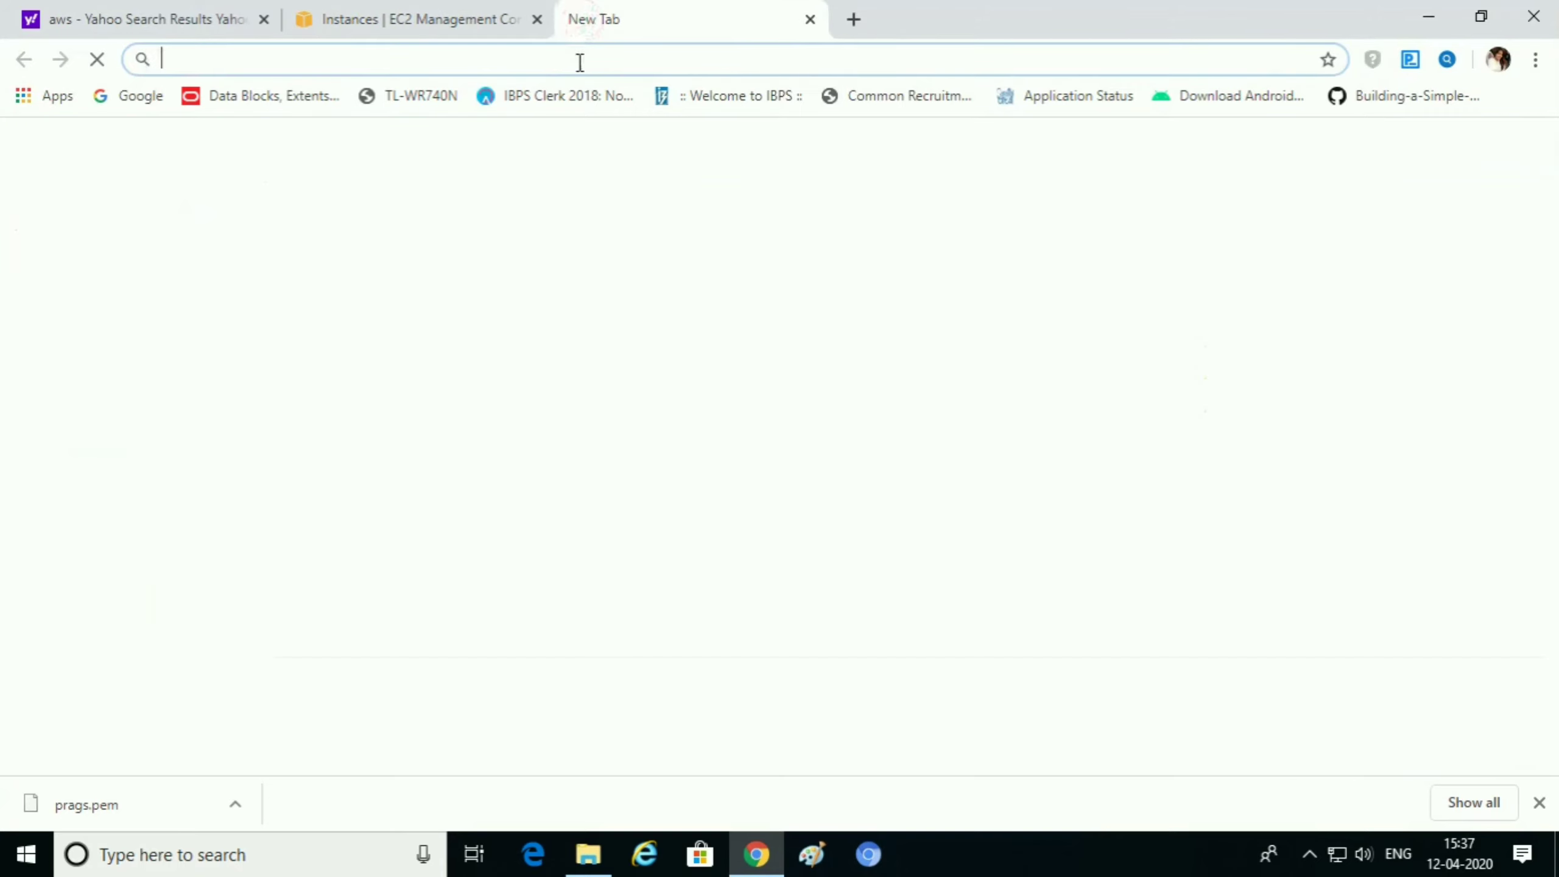
{"action": "type", "text": "aws"}
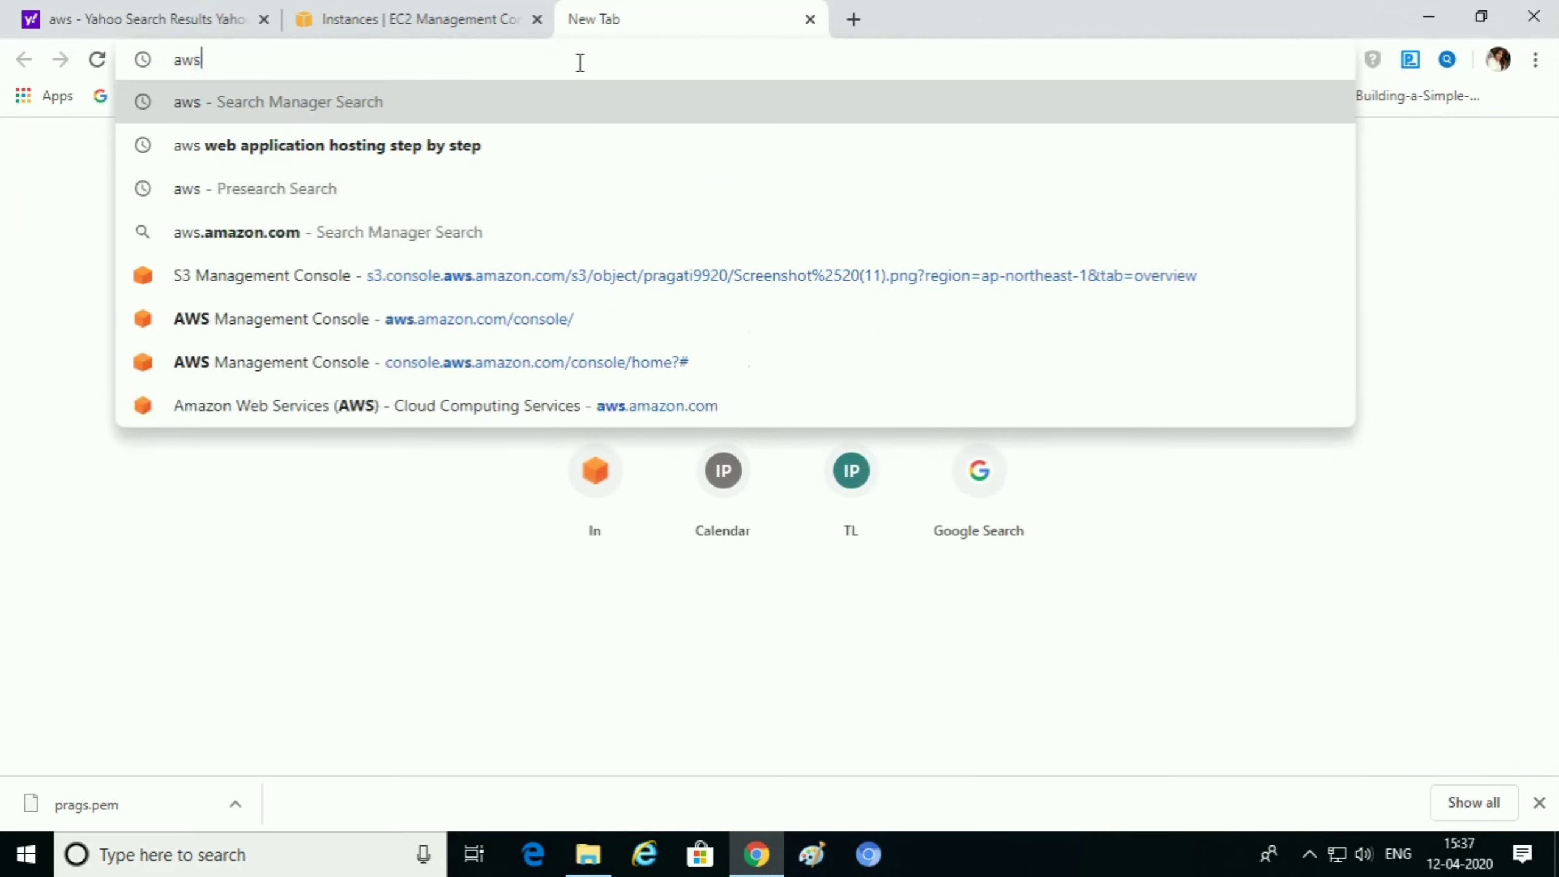
{"action": "key", "text": "Return"}
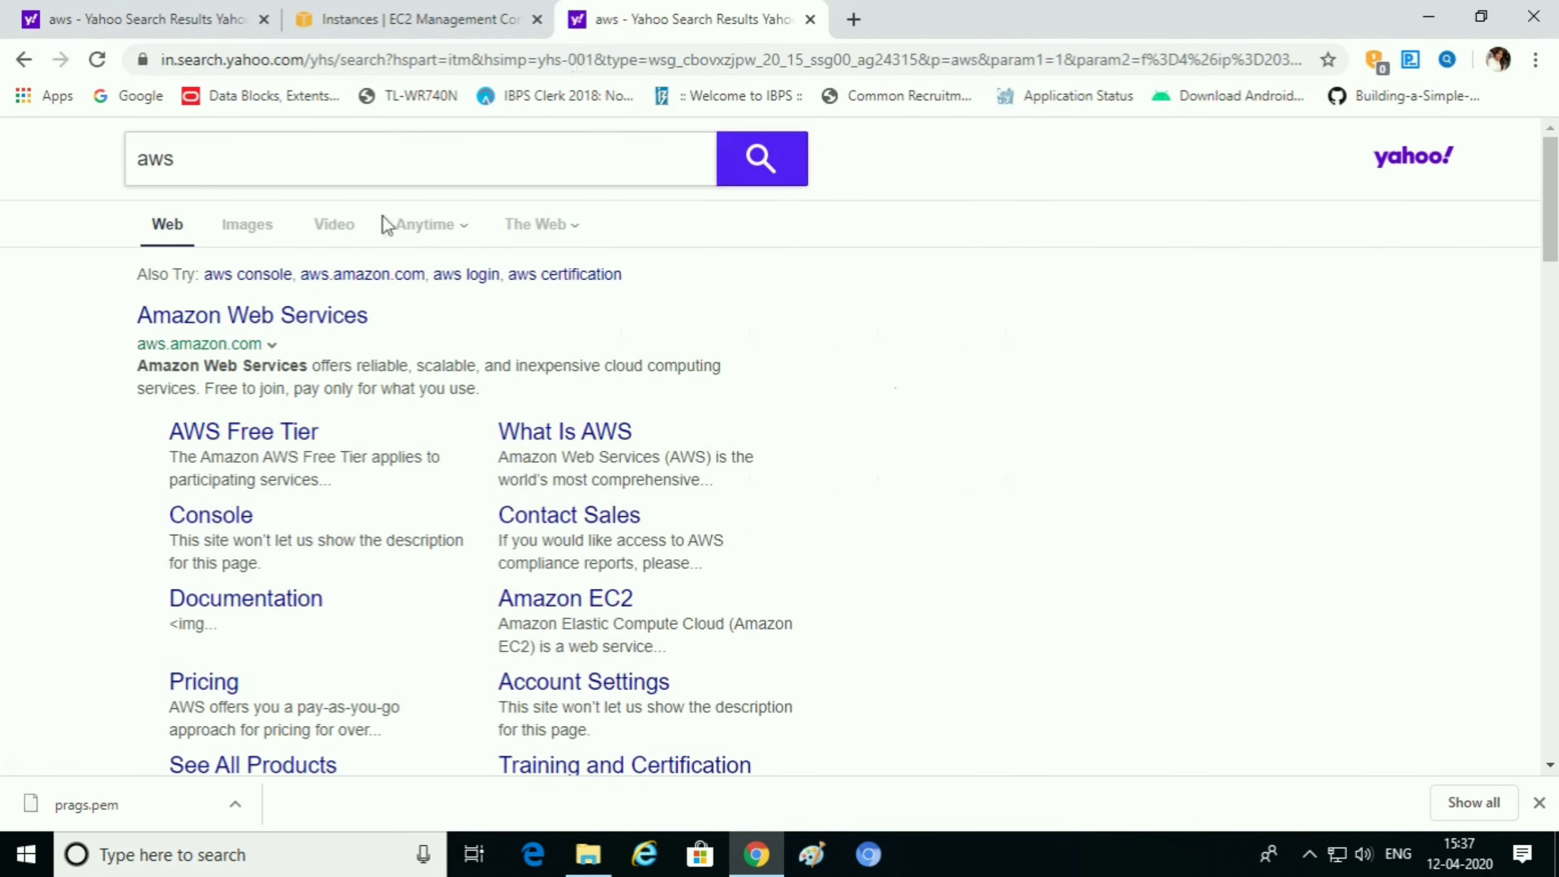
{"action": "left_click", "coordinate": [325, 318]}
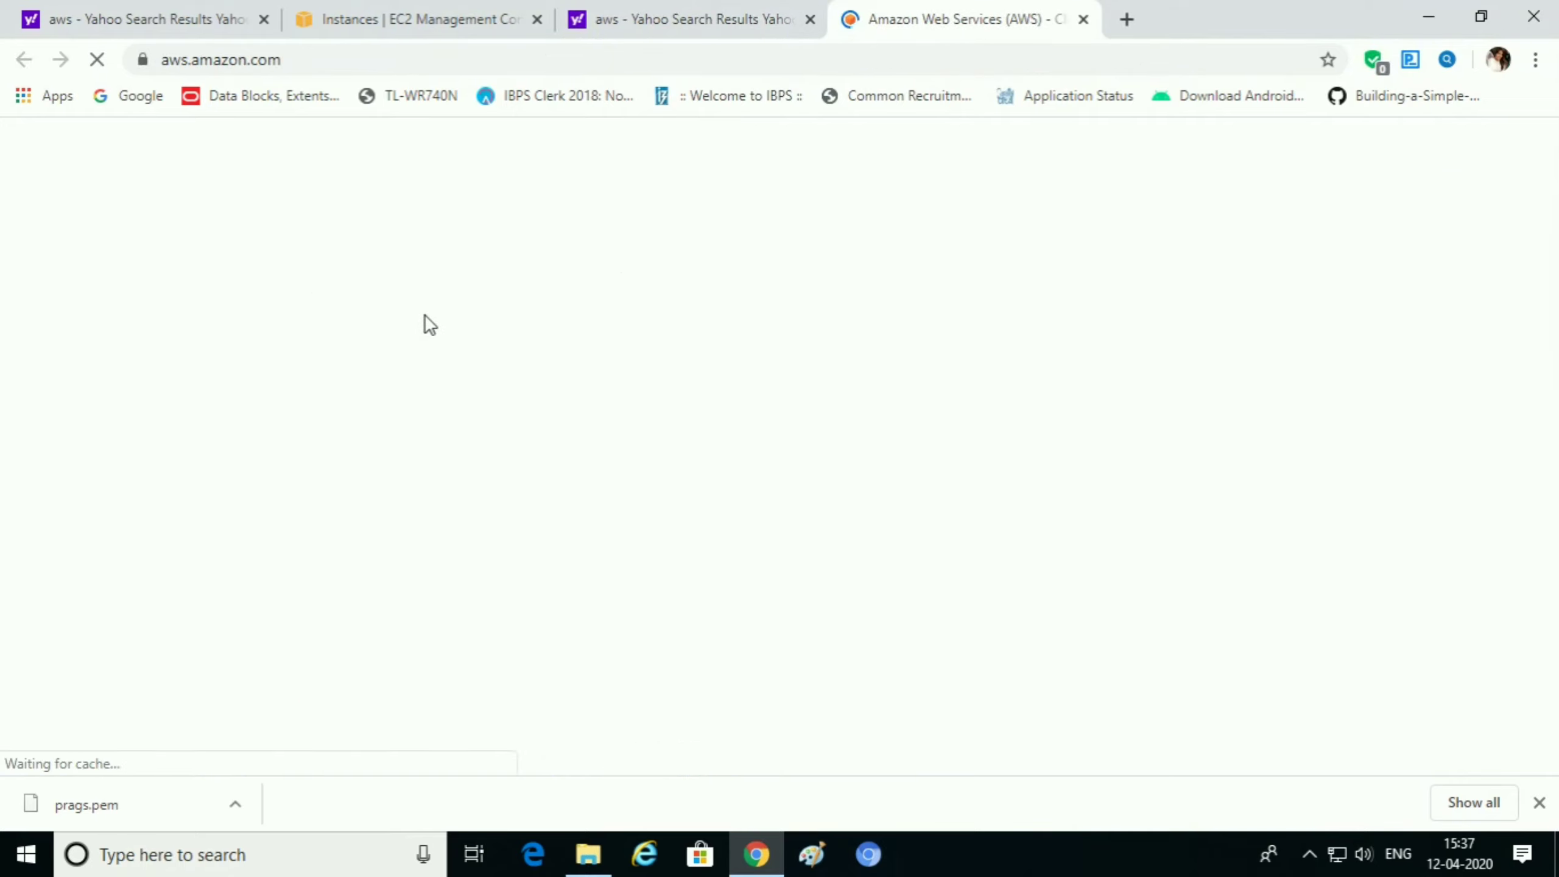
{"action": "left_click", "coordinate": [810, 20]}
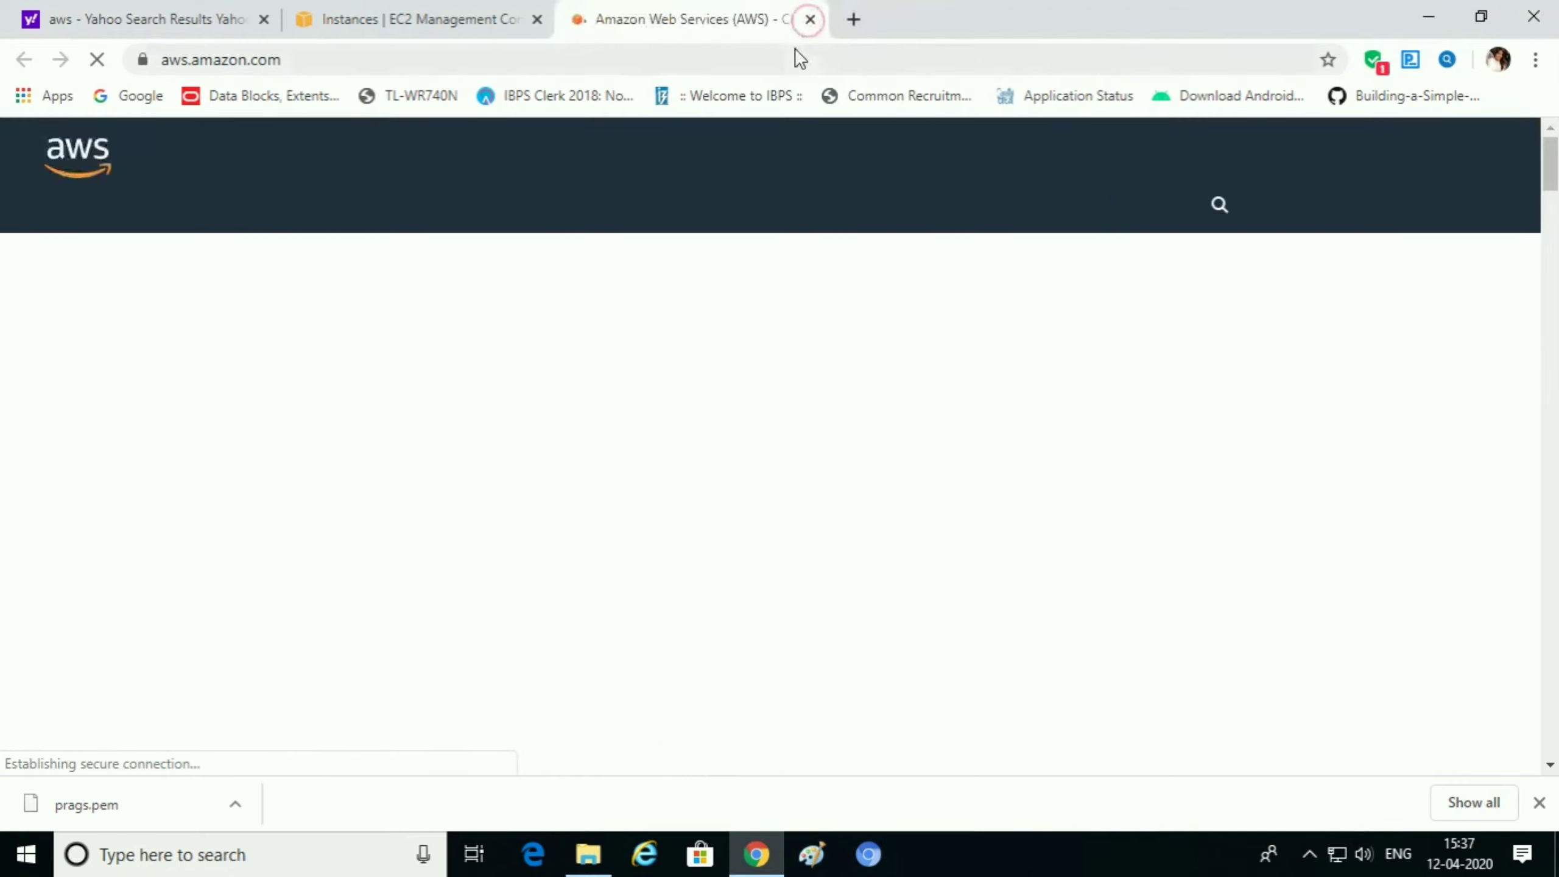
- Close the Yahoo search results tab and start creating a new bucket in the S3 service
{"action": "left_click", "coordinate": [264, 19]}
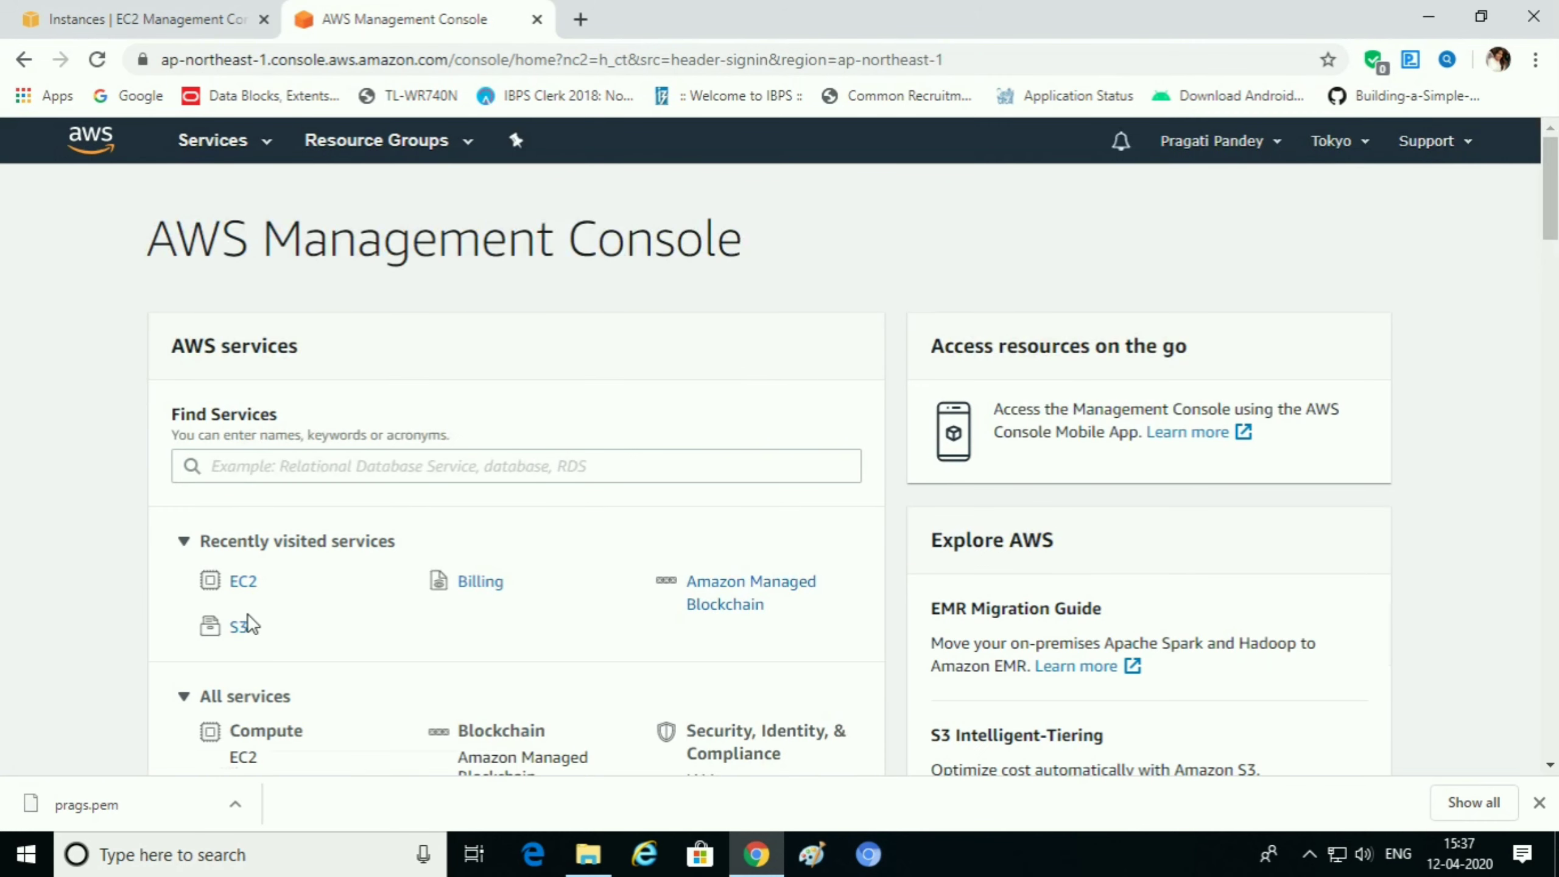
{"action": "left_click", "coordinate": [235, 633]}
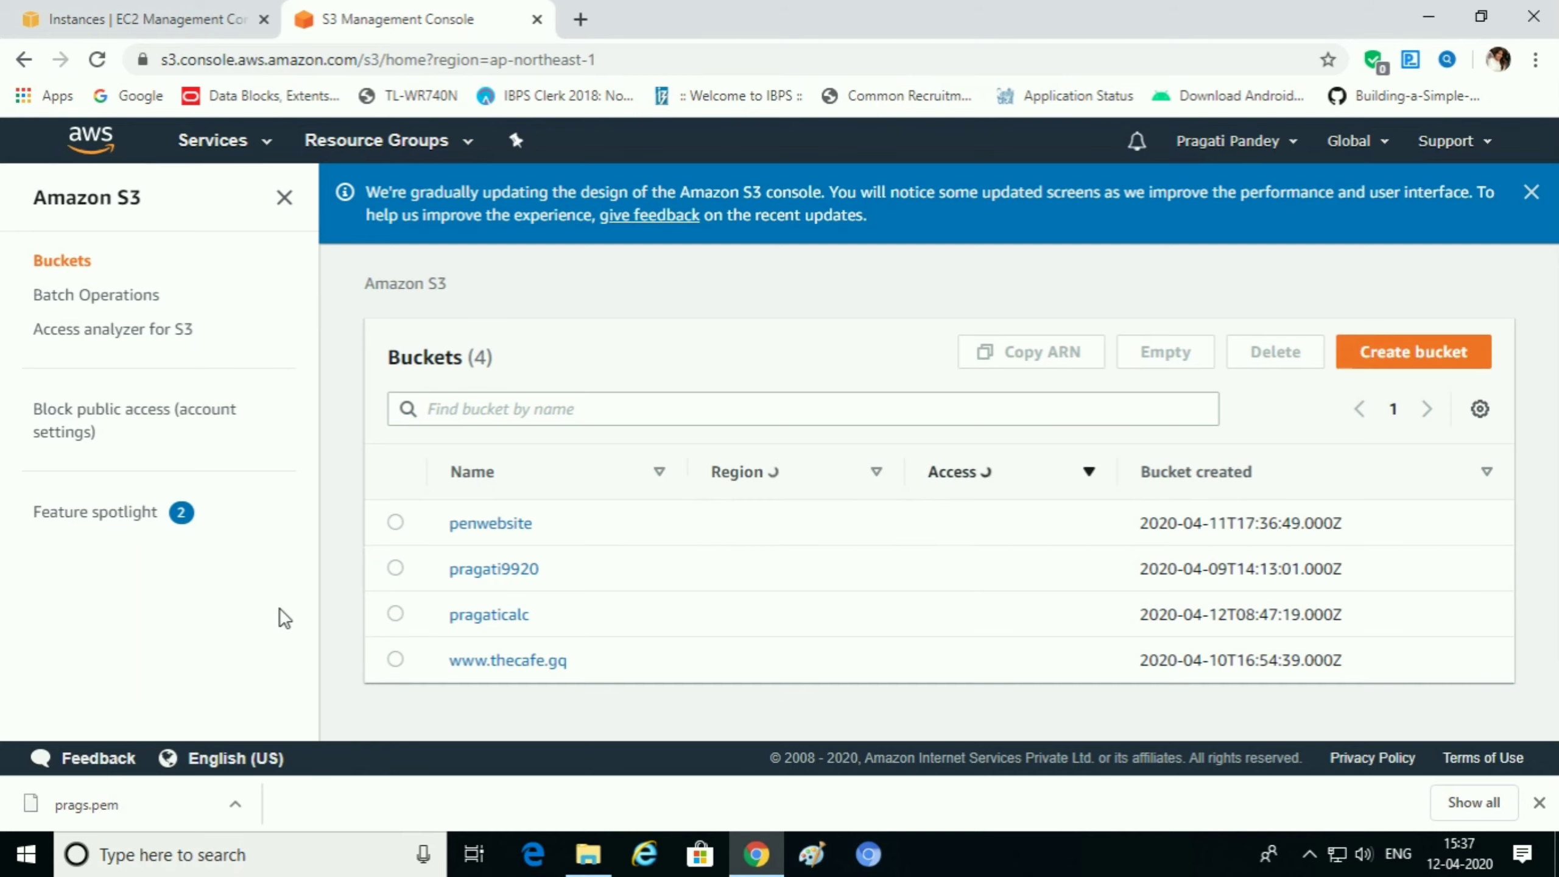
{"action": "left_click", "coordinate": [1438, 355]}
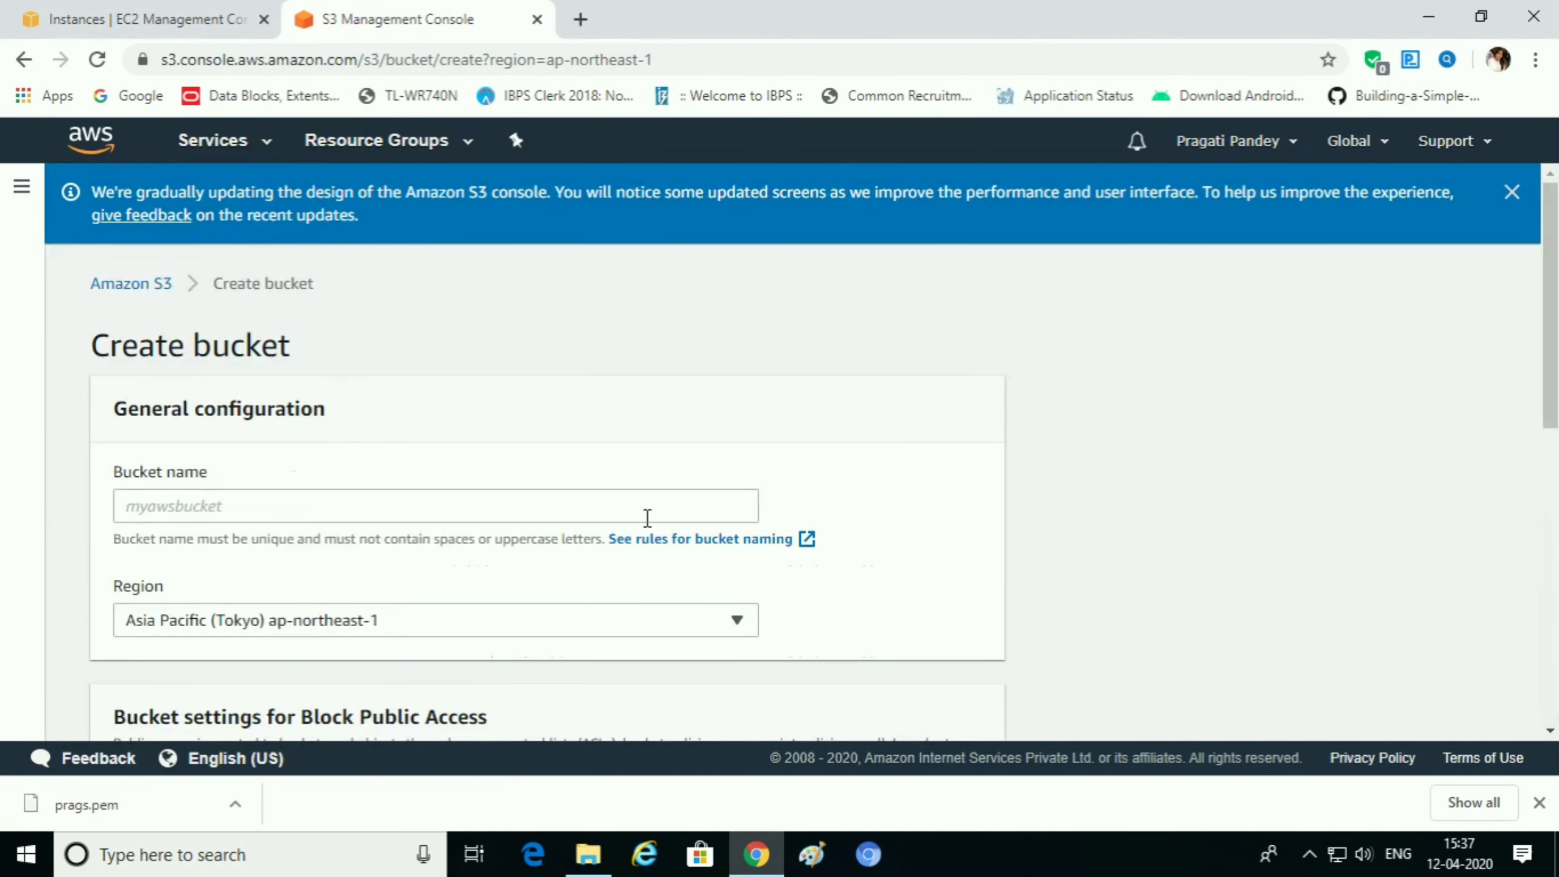
- Create the bucket as pragscal with Block all public access turned off, acknowledging that its objects may become public
{"action": "left_click", "coordinate": [619, 516]}
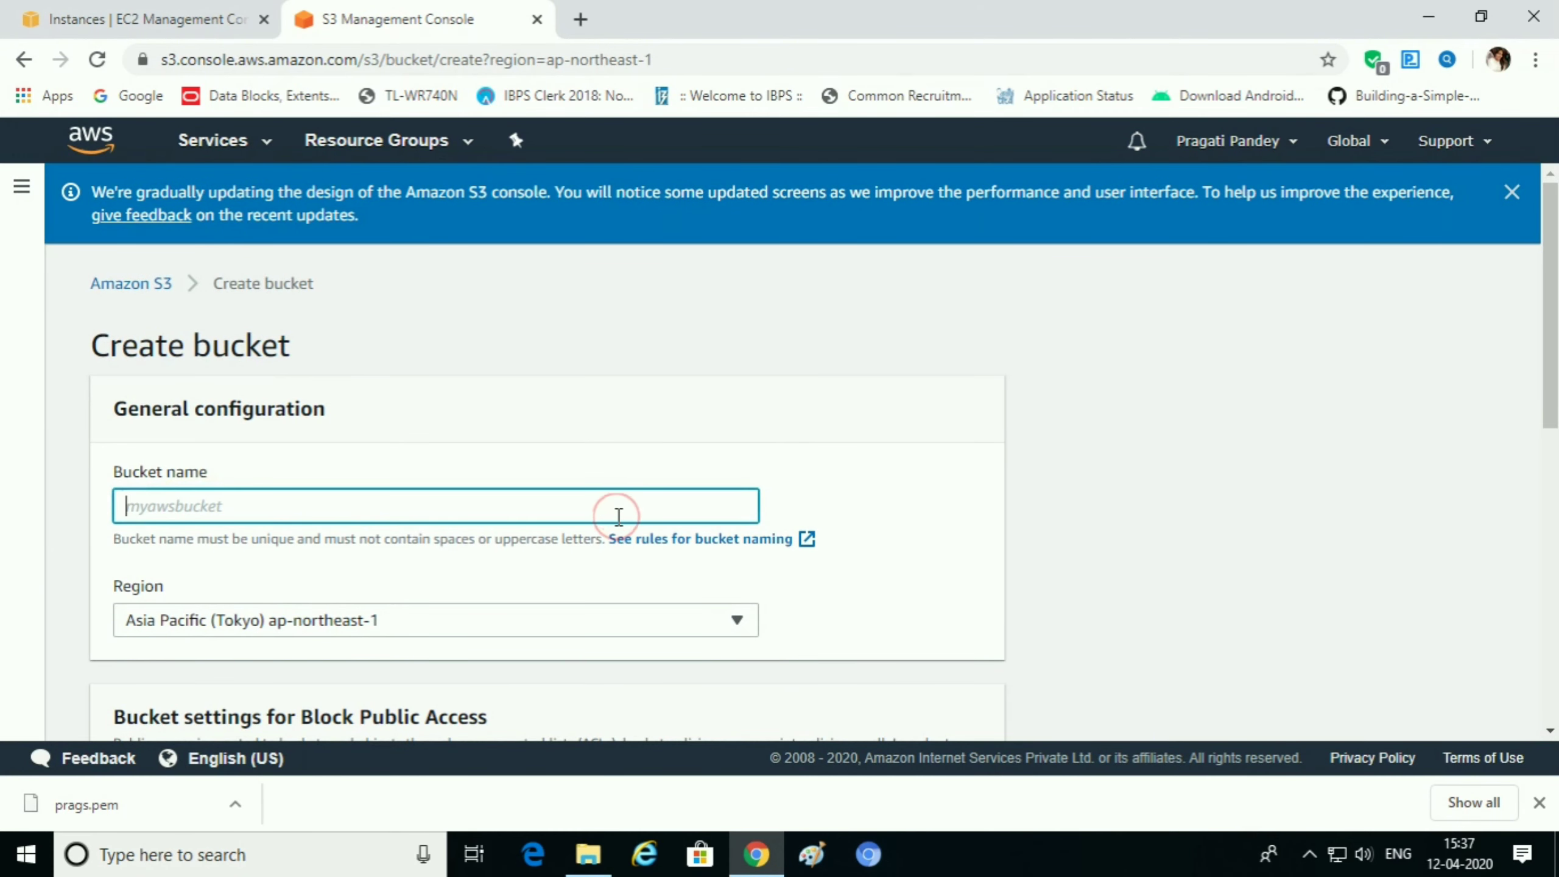
{"action": "type", "text": "pragscal"}
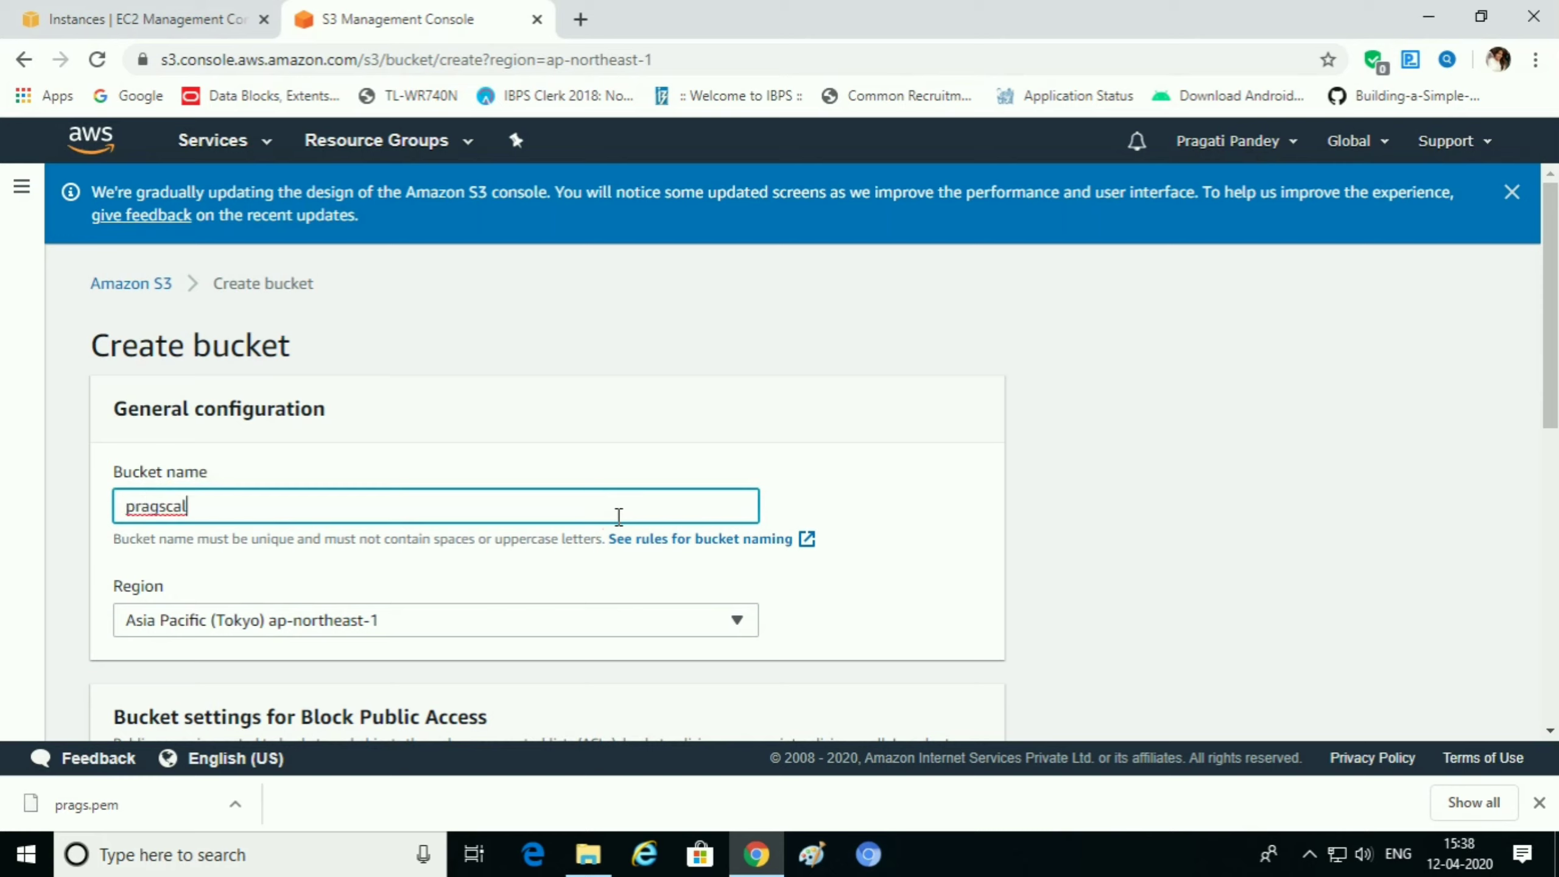
{"action": "scroll", "coordinate": [619, 516], "scroll_direction": "down", "scroll_amount": 3}
{"action": "scroll", "coordinate": [619, 515], "scroll_direction": "down", "scroll_amount": 3}
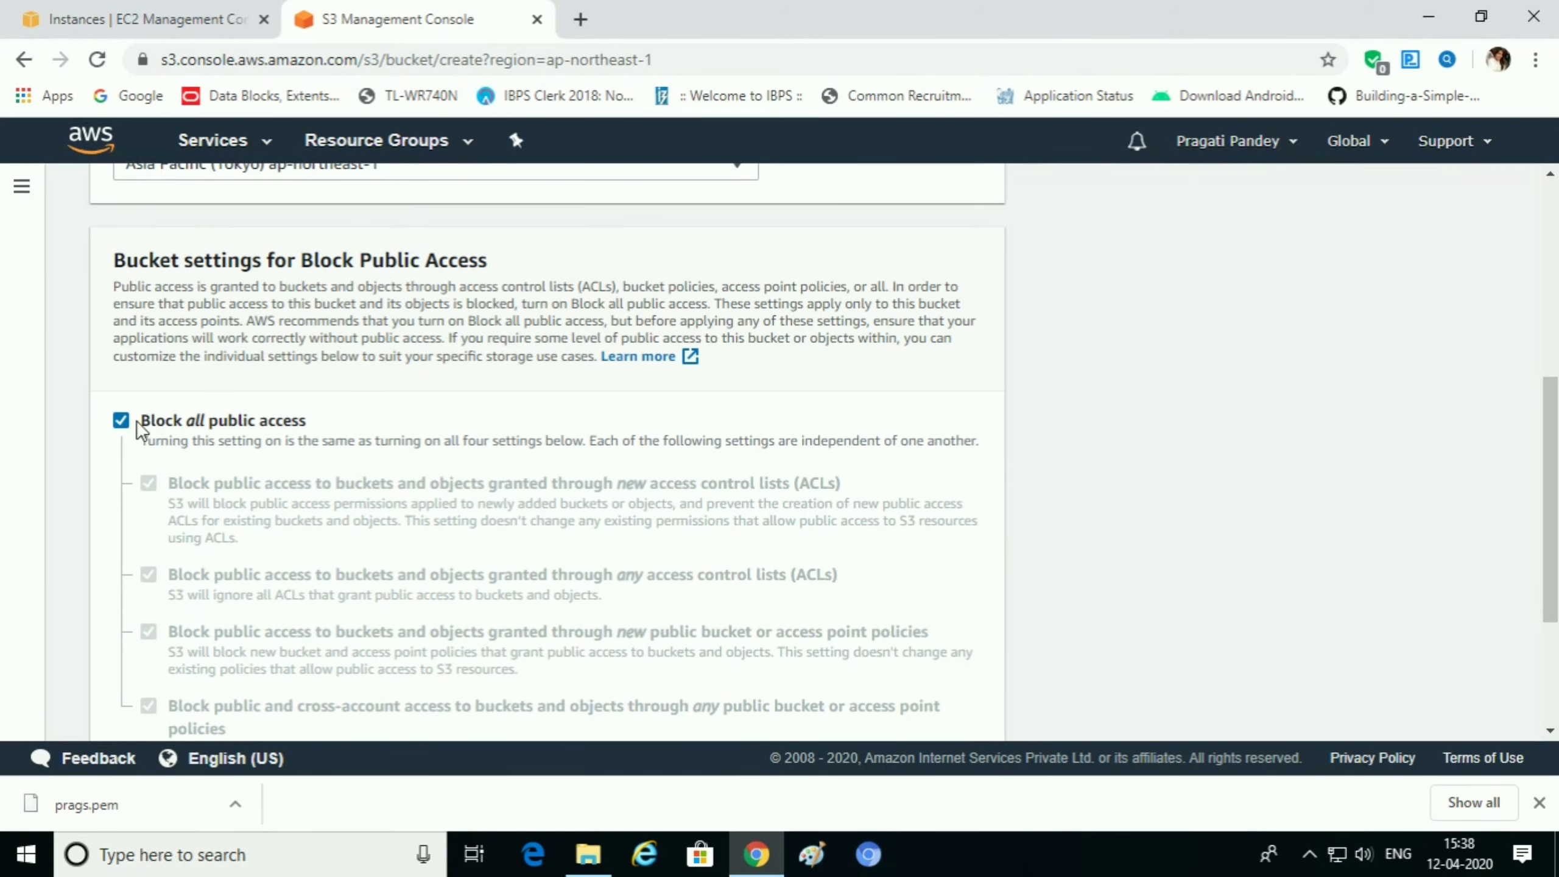
{"action": "left_click", "coordinate": [121, 422]}
{"action": "scroll", "coordinate": [644, 498], "scroll_direction": "down", "scroll_amount": 6}
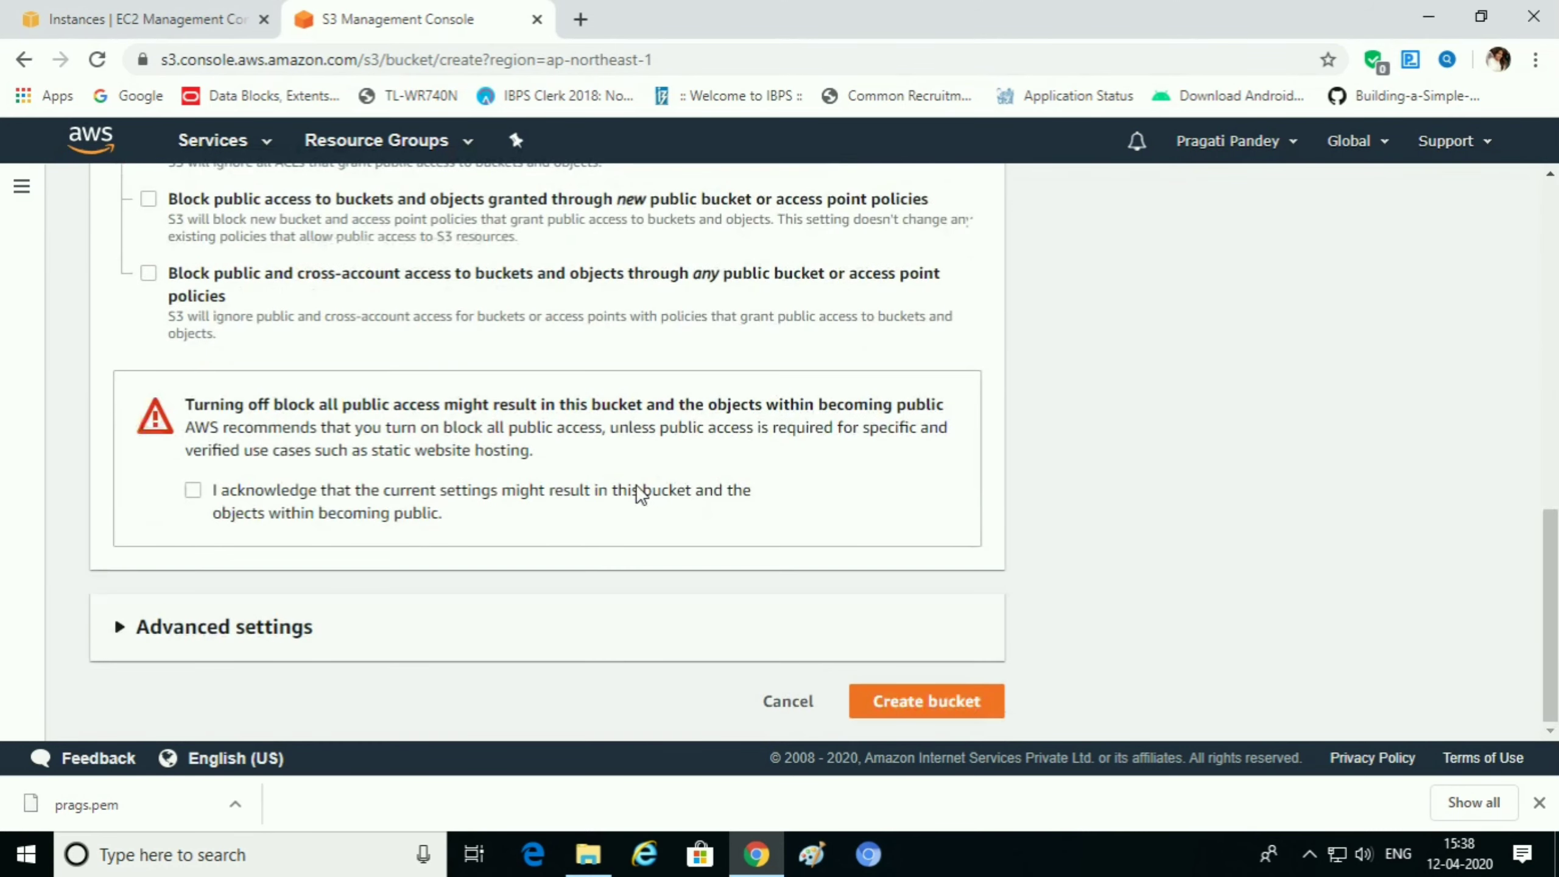
{"action": "left_click", "coordinate": [192, 490]}
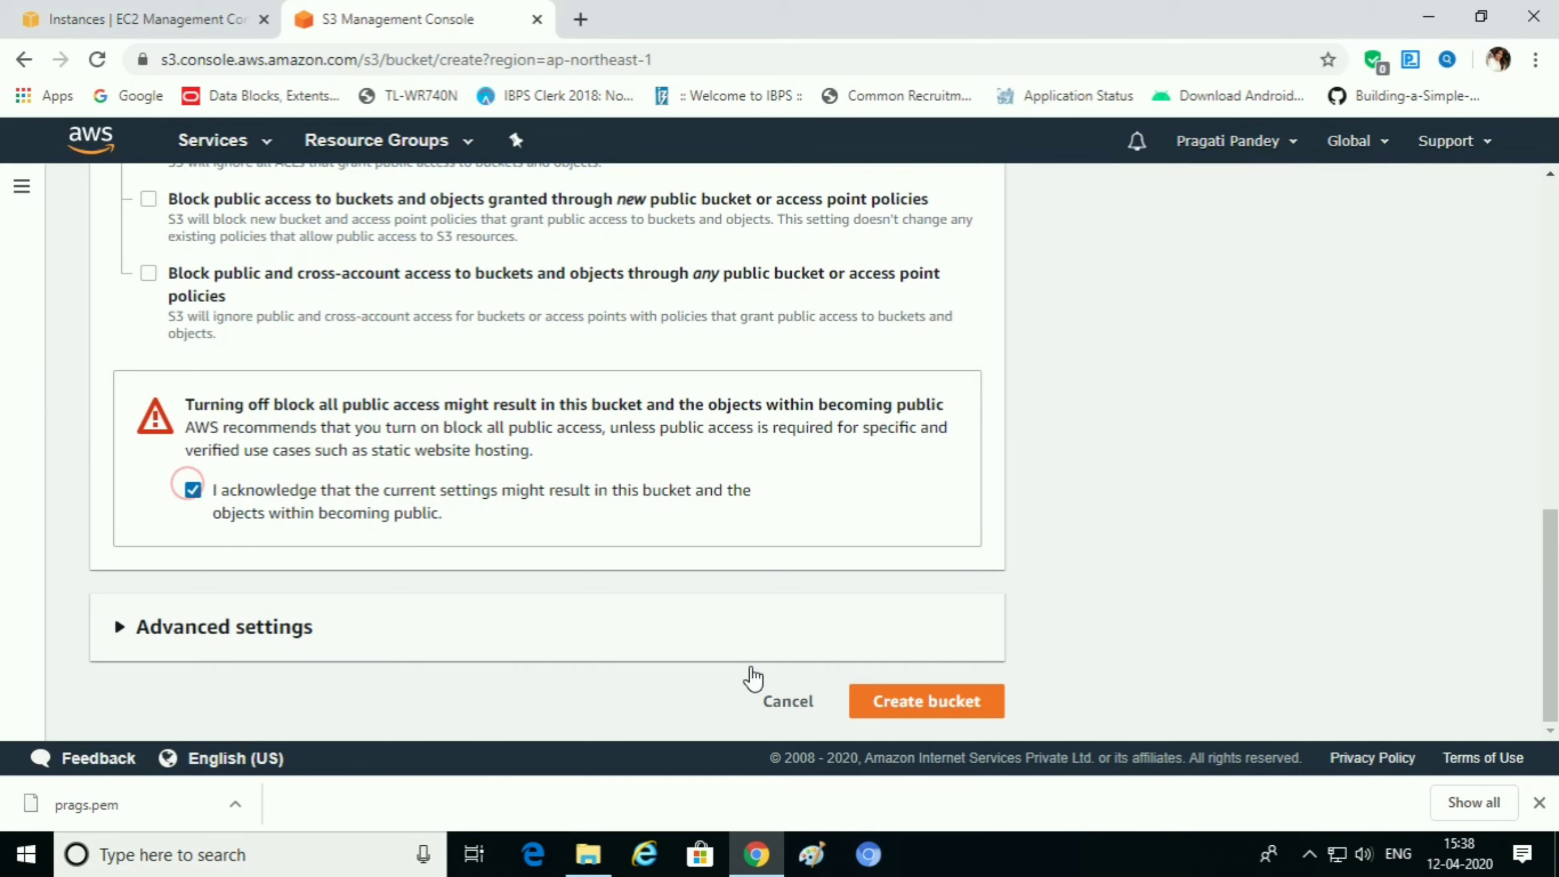
{"action": "left_click", "coordinate": [939, 702]}
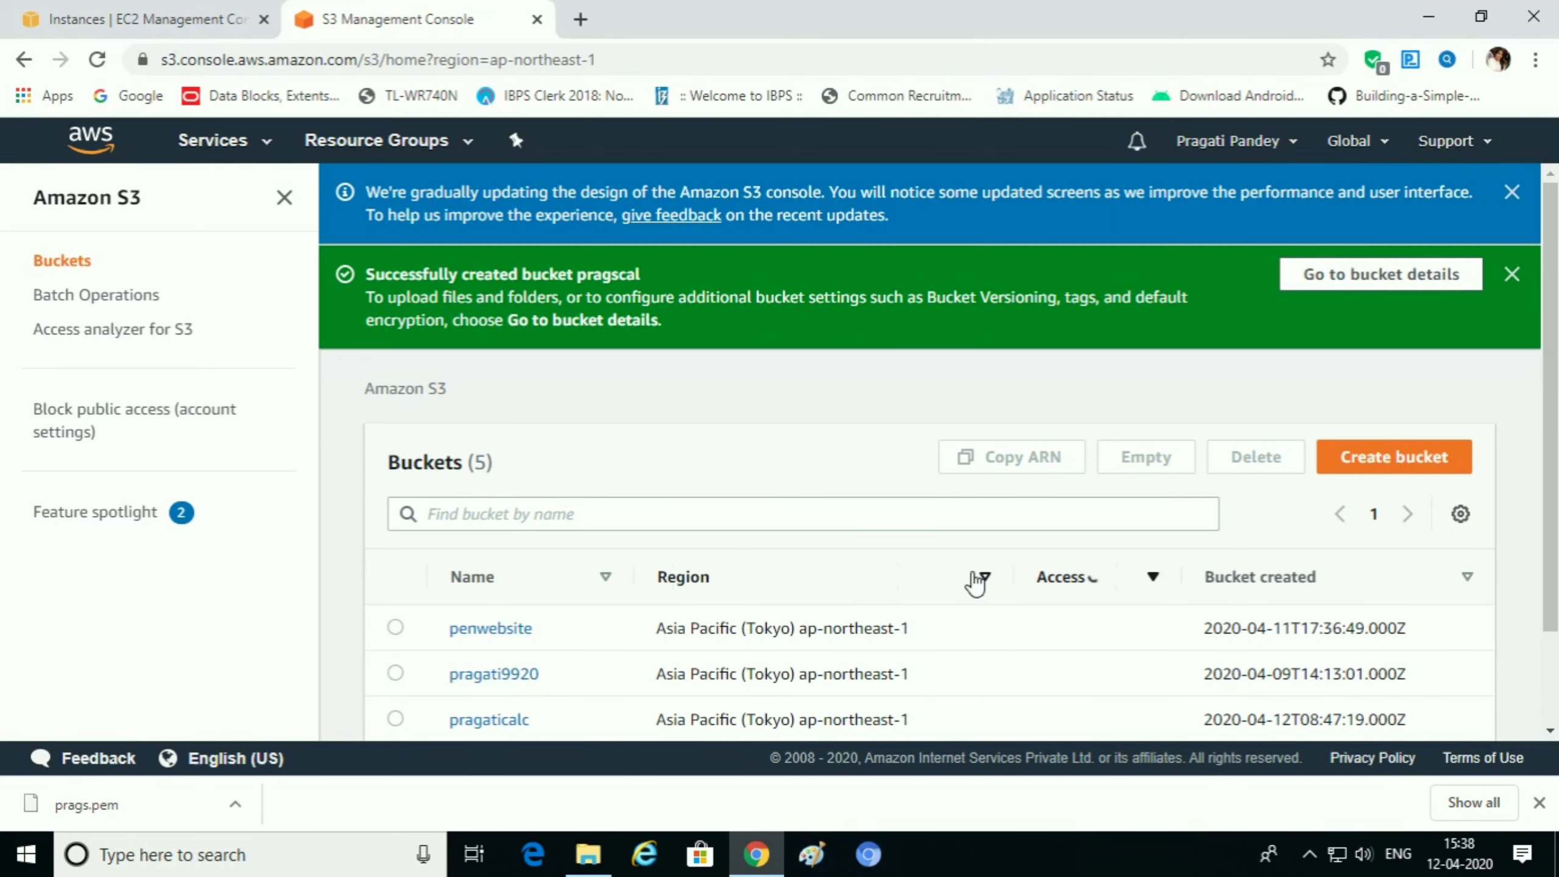
- Open the pragscal bucket and start a file upload
{"action": "scroll", "coordinate": [969, 581], "scroll_direction": "down", "scroll_amount": 2}
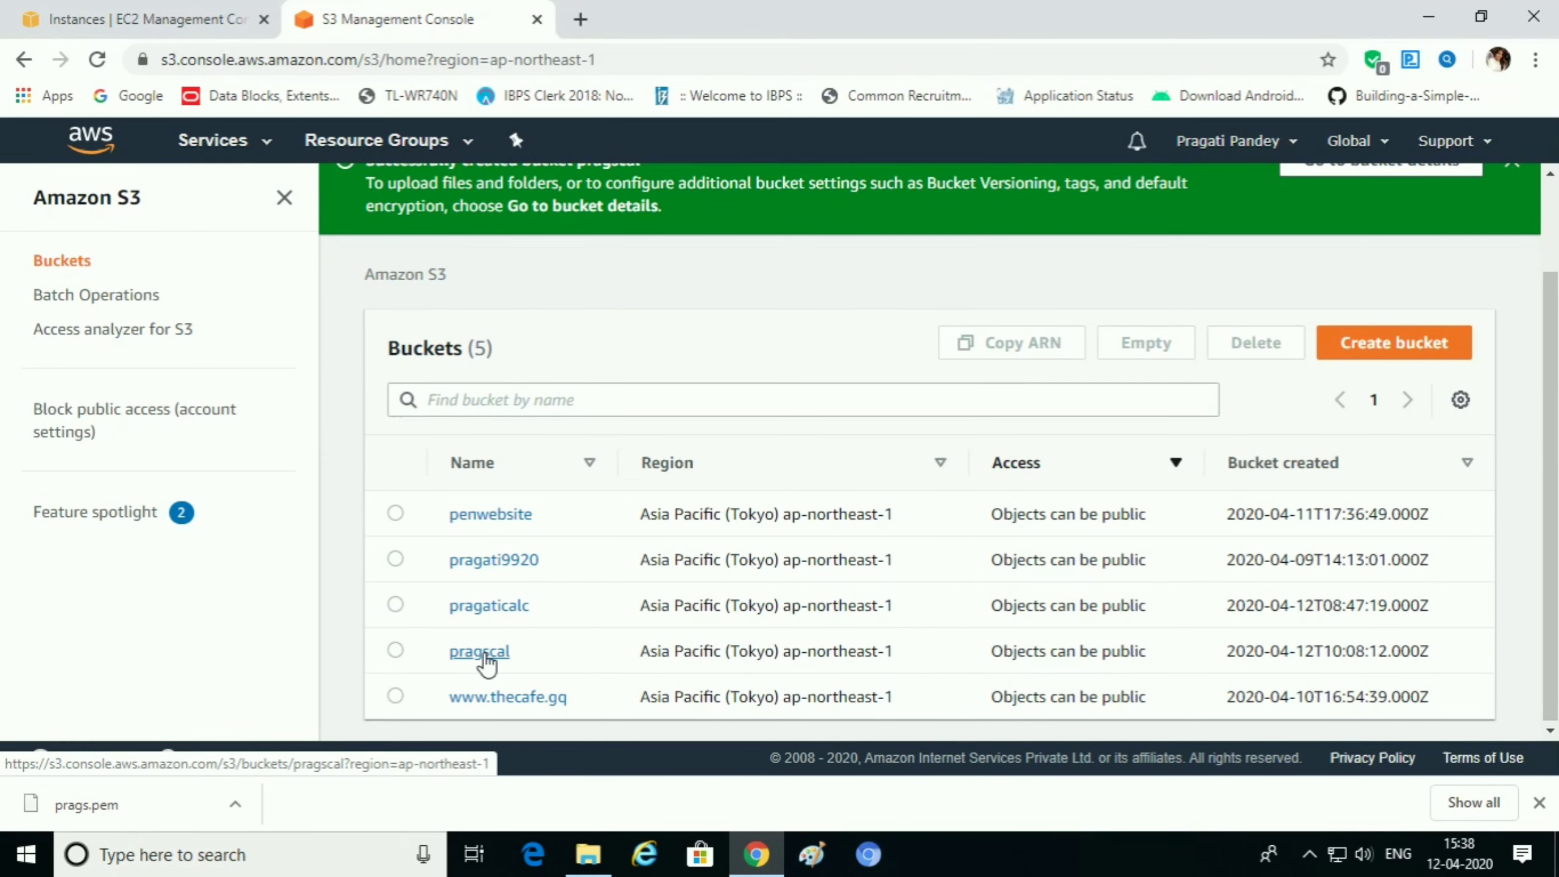
{"action": "left_click", "coordinate": [483, 653]}
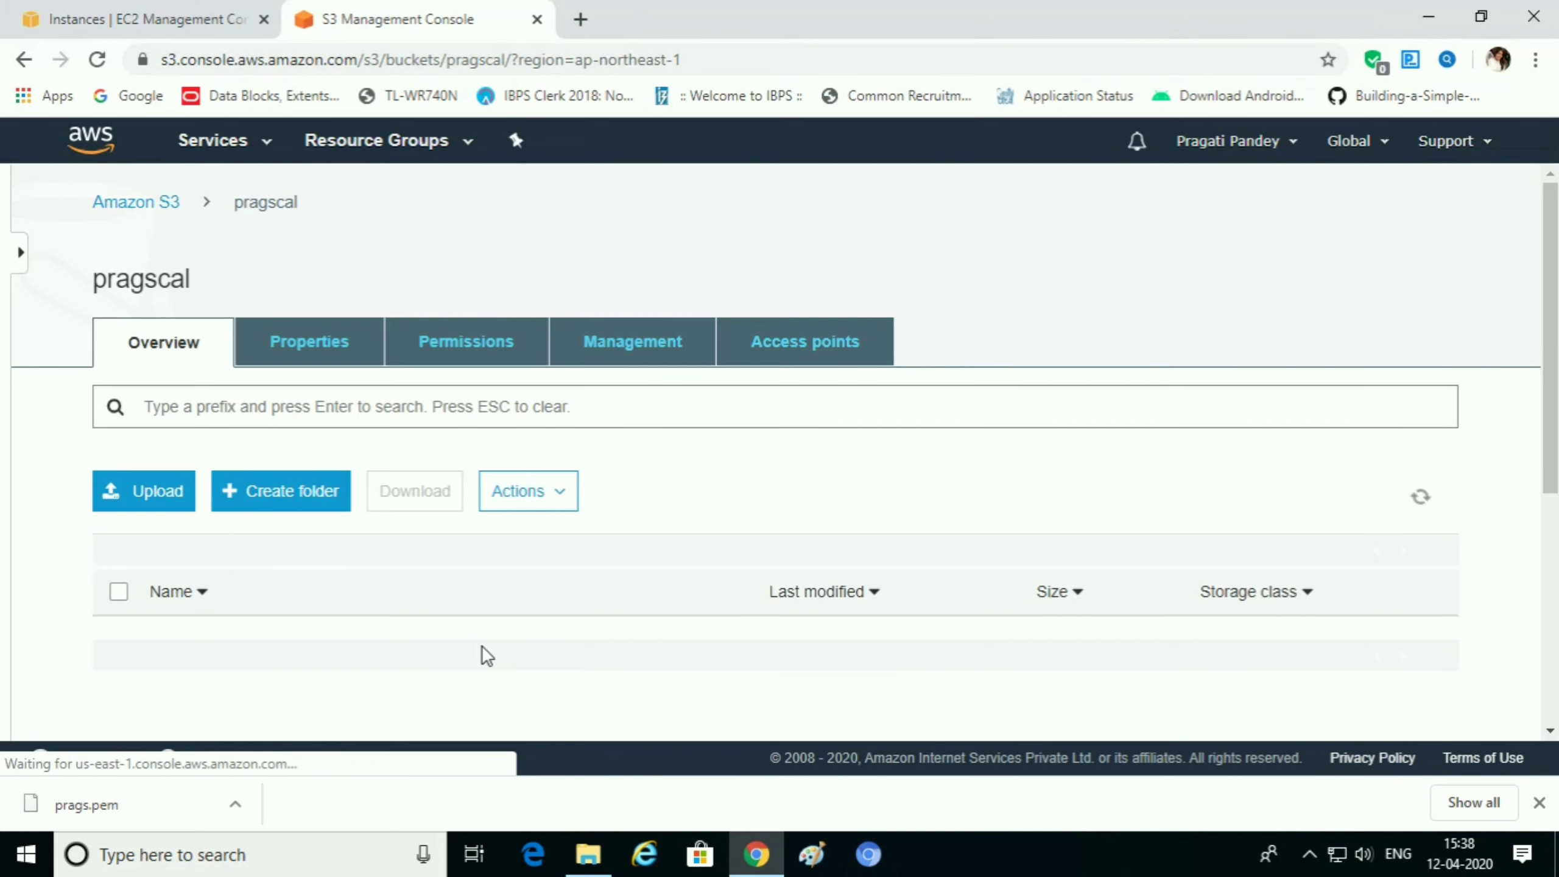
{"action": "scroll", "coordinate": [606, 599], "scroll_direction": "down", "scroll_amount": 2}
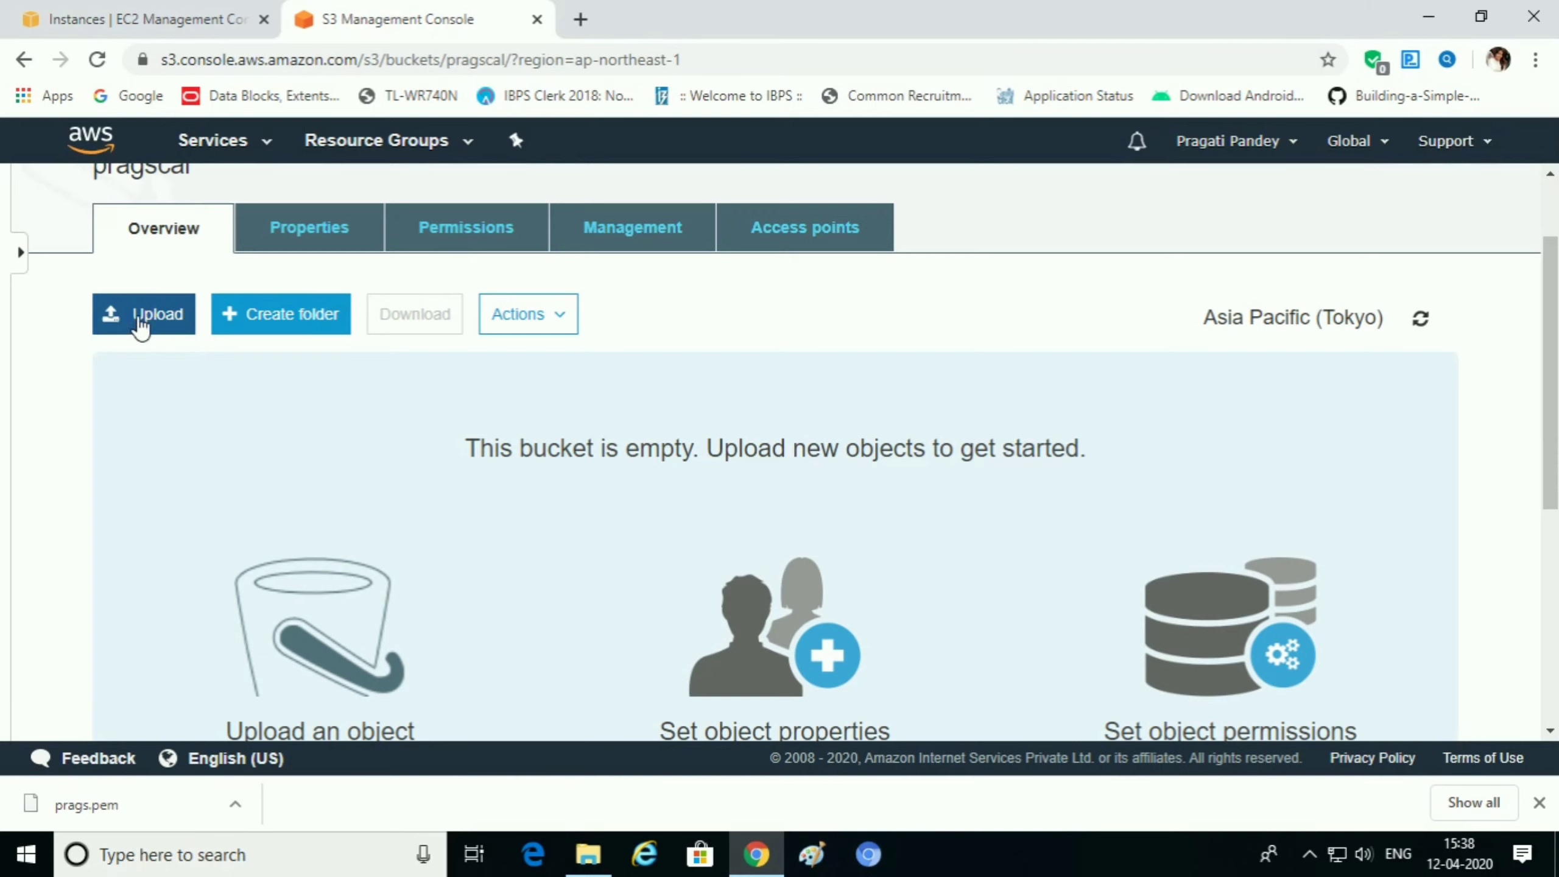
{"action": "left_click", "coordinate": [140, 325]}
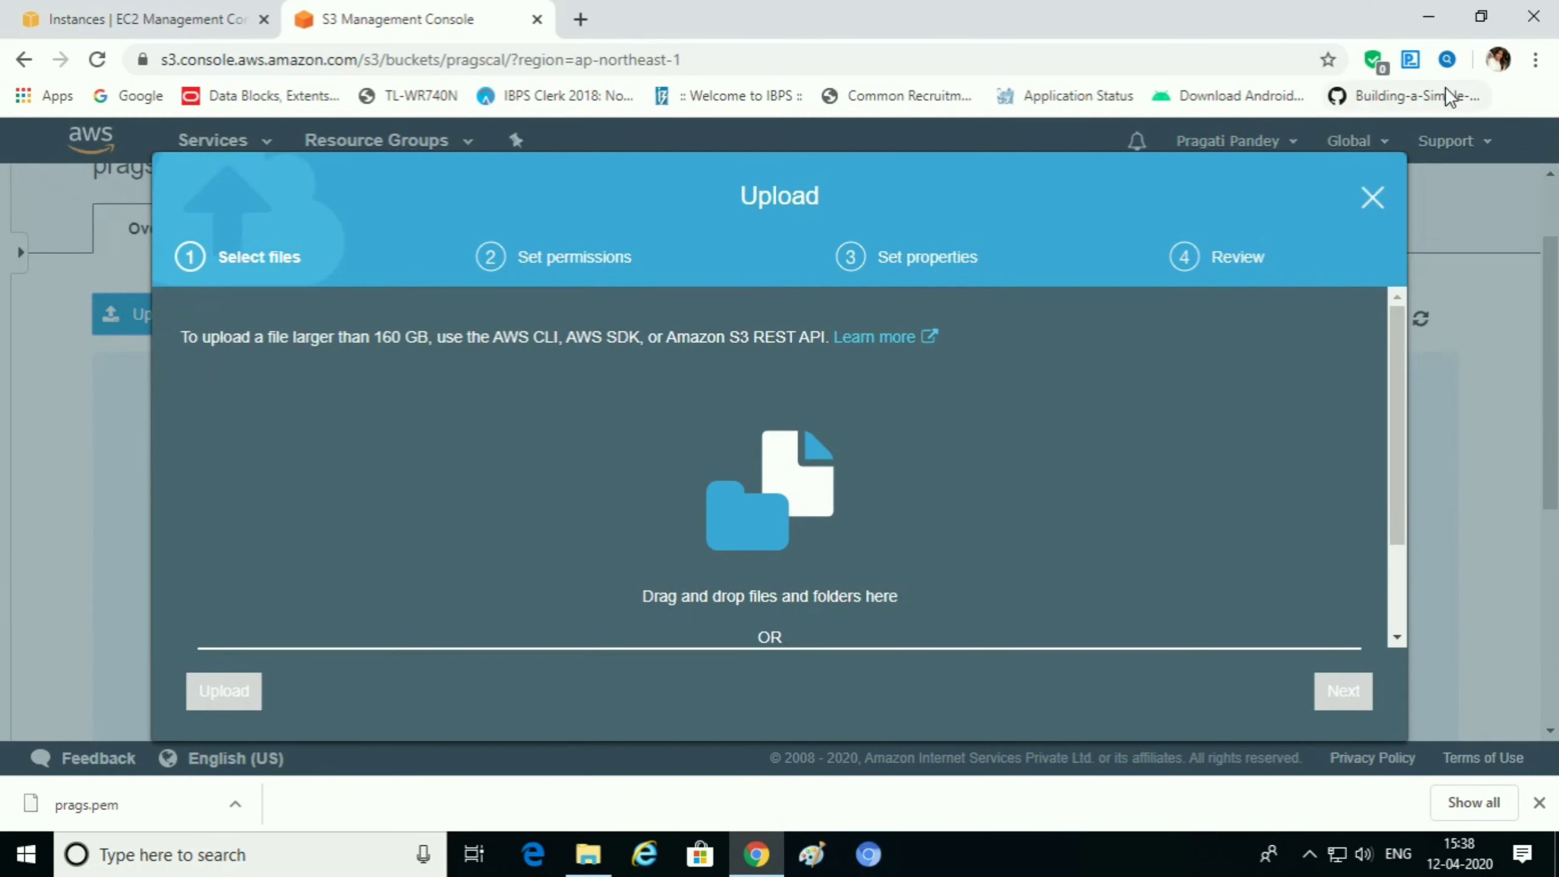
- Add the calender zip file from the desktop to the upload and upload it to the bucket
{"action": "left_click", "coordinate": [1481, 17]}
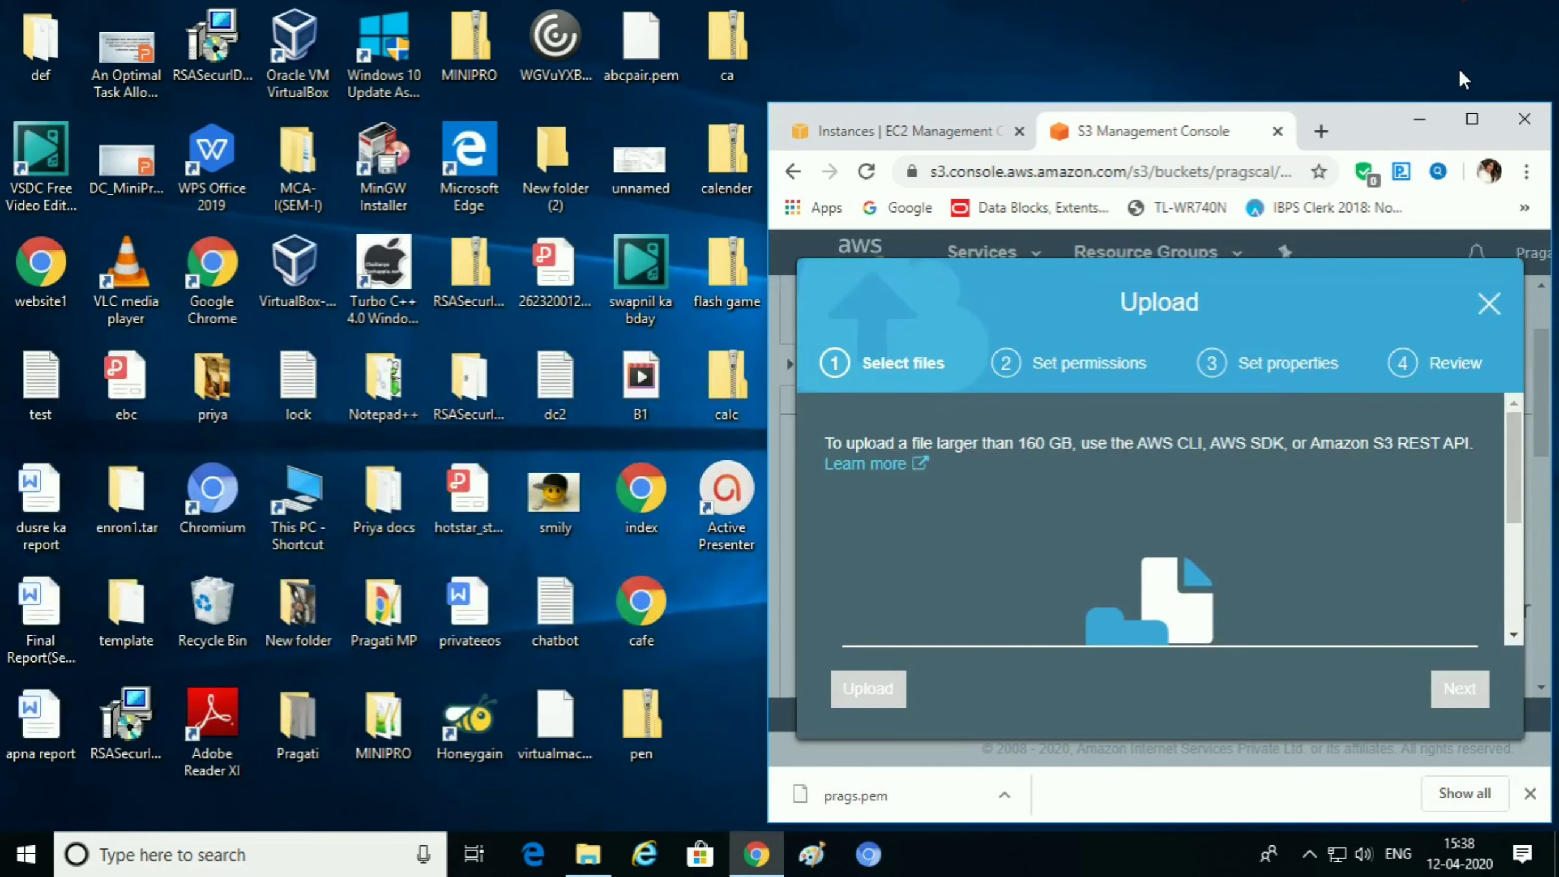
{"action": "left_click_drag", "start_coordinate": [1357, 112], "coordinate": [1404, 25]}
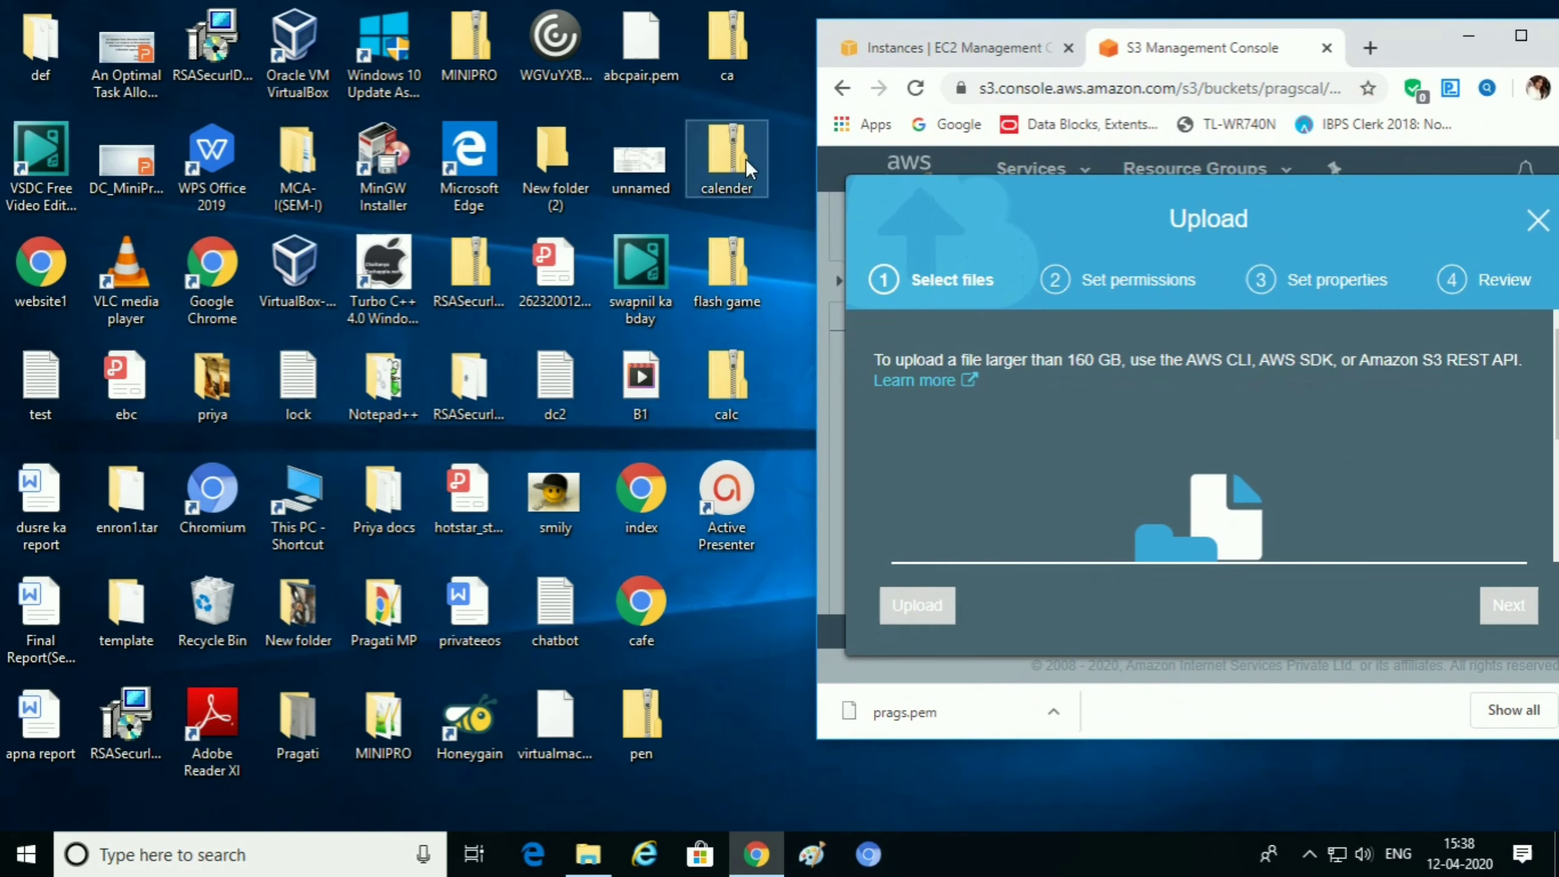
{"action": "left_click_drag", "start_coordinate": [716, 158], "coordinate": [1169, 417]}
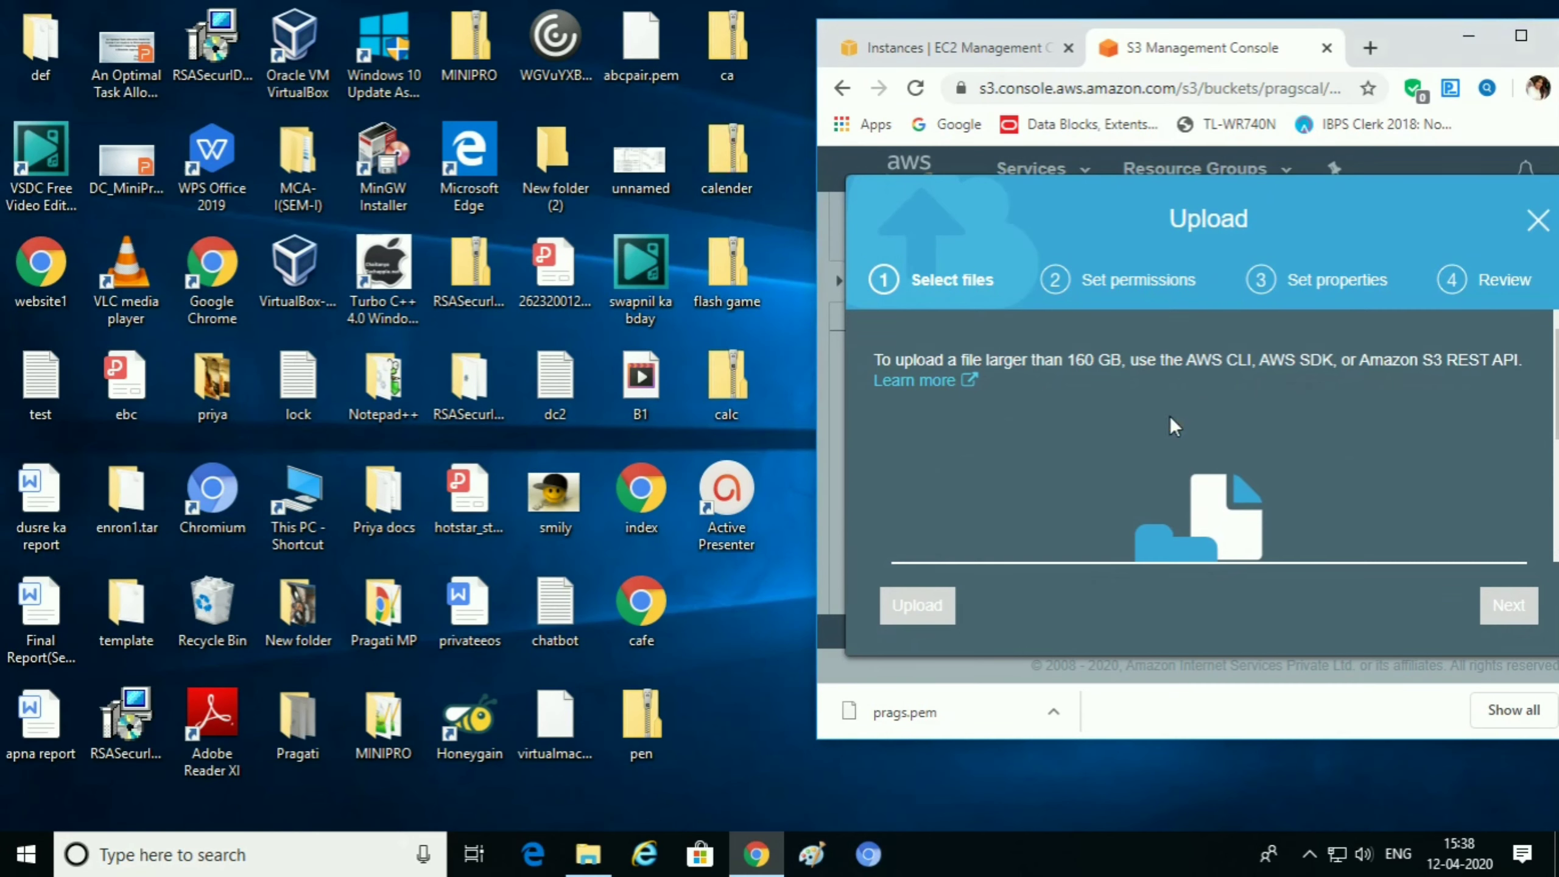
{"action": "left_click", "coordinate": [1513, 40]}
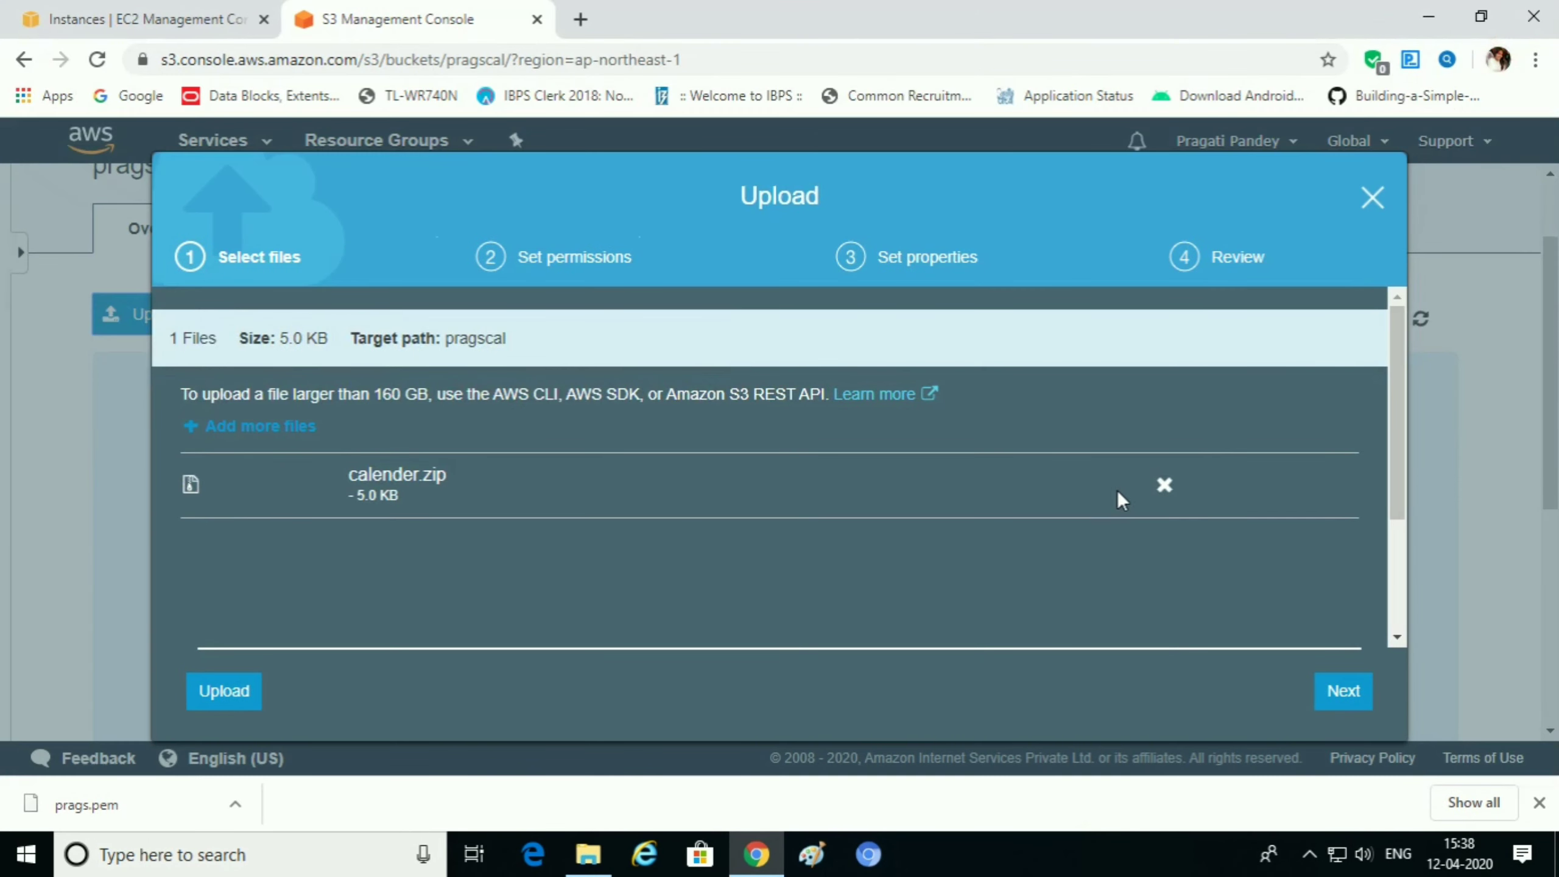
{"action": "left_click", "coordinate": [218, 692]}
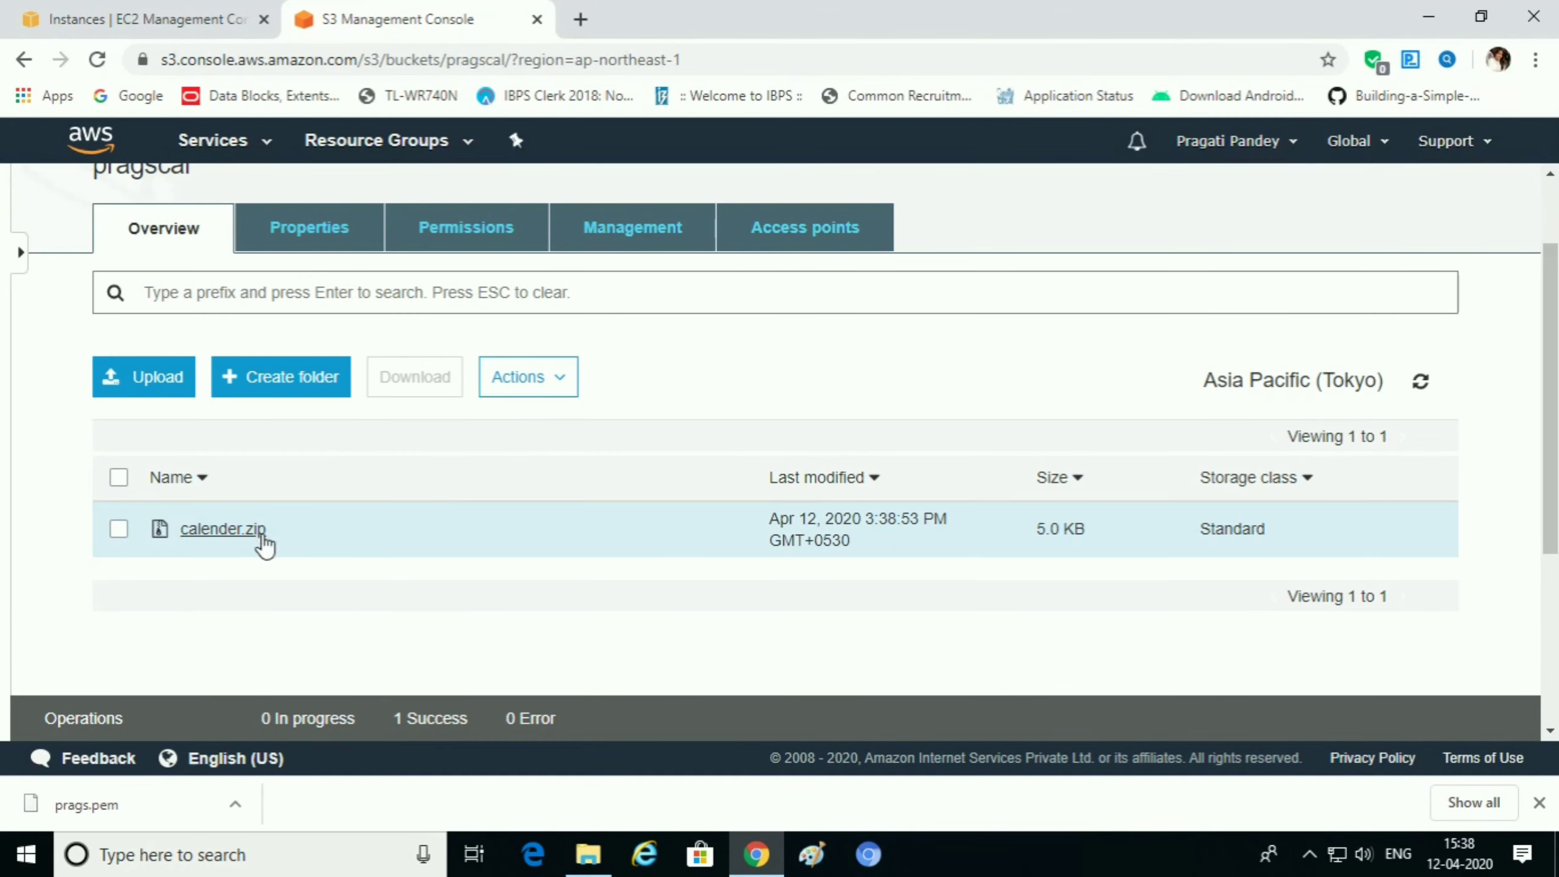
- Open the details of calender.zip, highlight its object URL and make the file public
{"action": "left_click", "coordinate": [253, 537]}
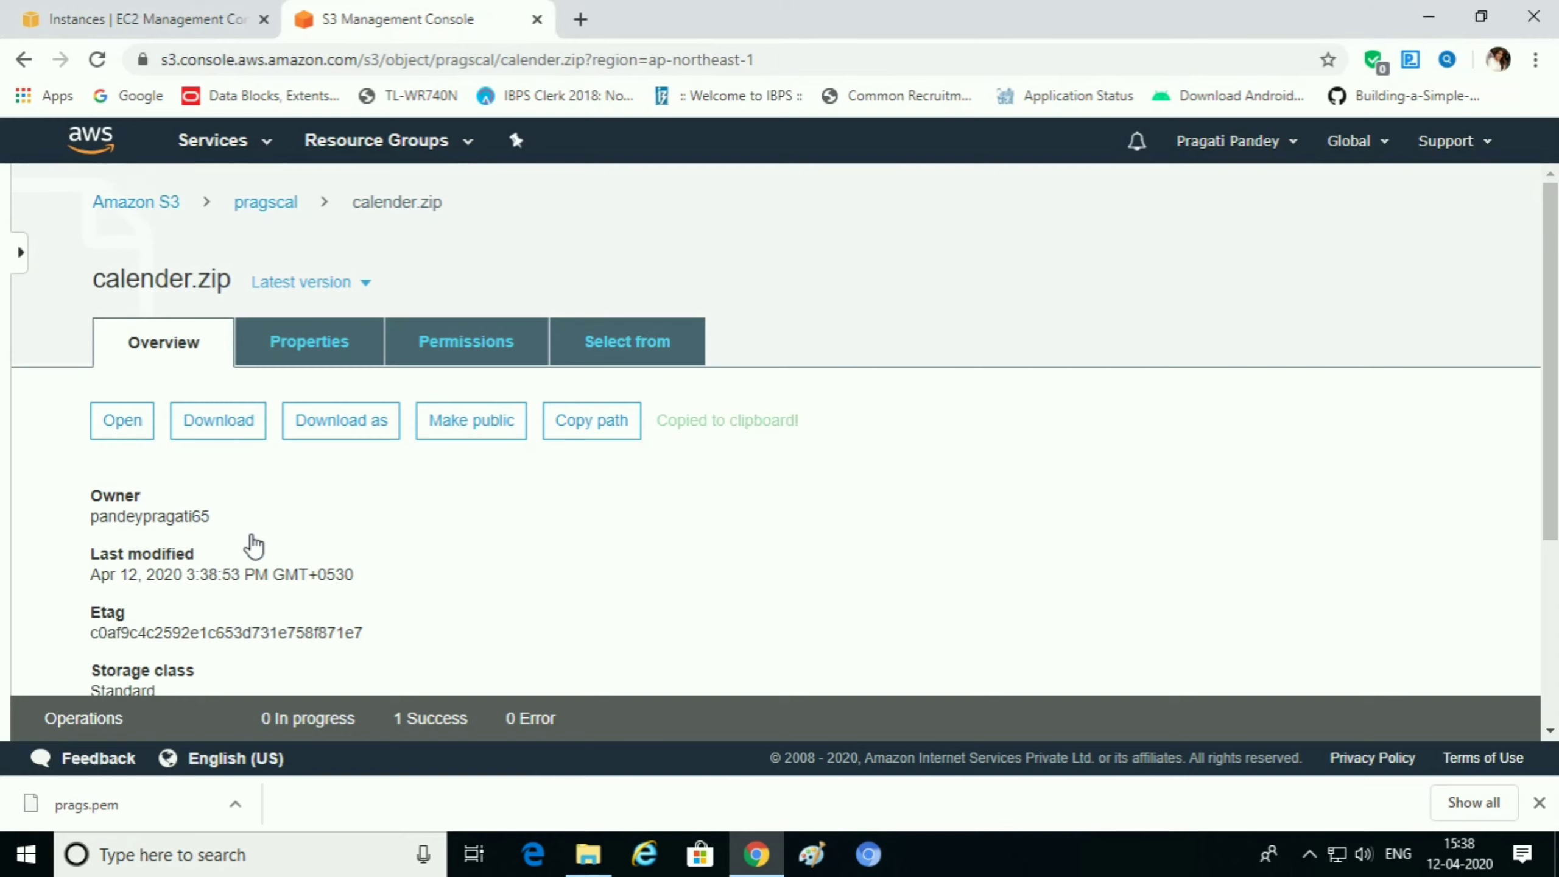
{"action": "scroll", "coordinate": [631, 550], "scroll_direction": "down", "scroll_amount": 5}
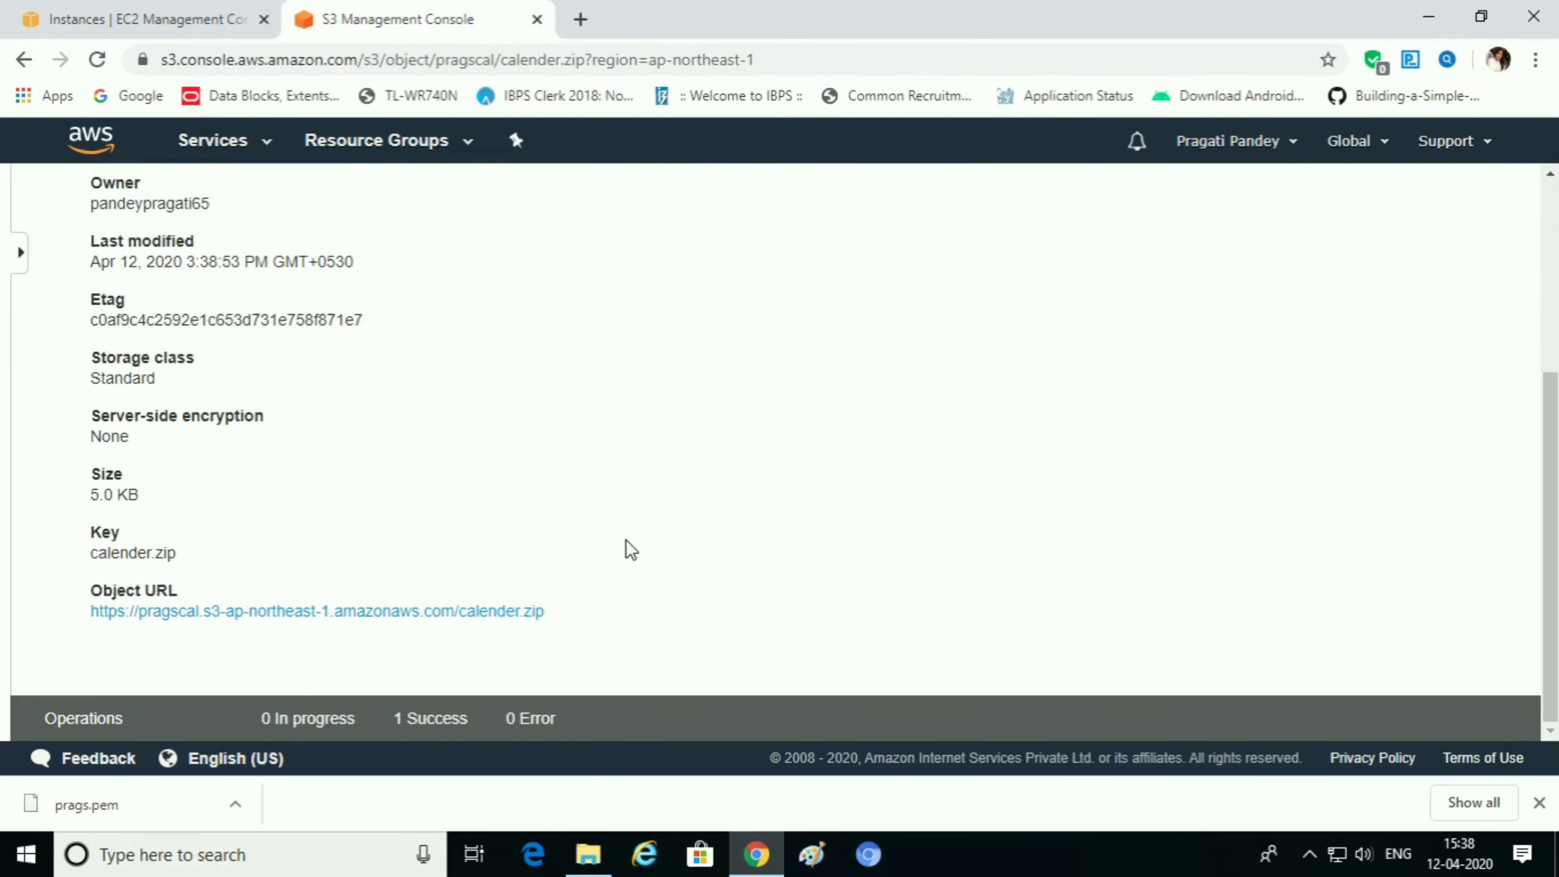
{"action": "left_click_drag", "start_coordinate": [84, 620], "coordinate": [564, 619]}
{"action": "scroll", "coordinate": [731, 616], "scroll_direction": "up", "scroll_amount": 5}
{"action": "left_click", "coordinate": [452, 422]}
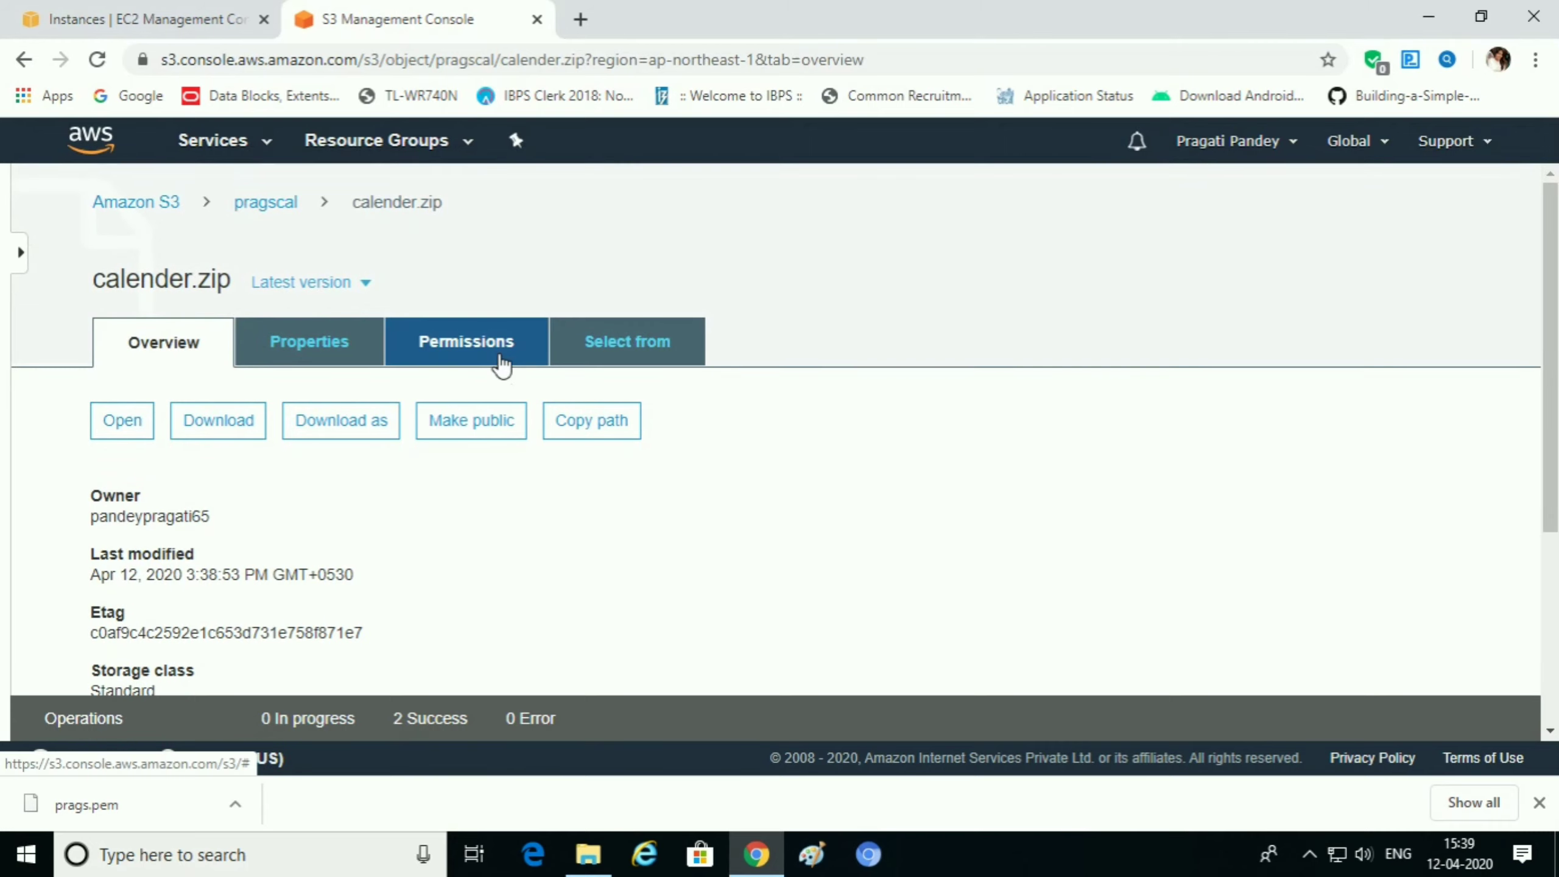
- Check the public access permissions of calender.zip and return to the object URL in its overview
{"action": "left_click", "coordinate": [499, 365]}
{"action": "scroll", "coordinate": [765, 522], "scroll_direction": "down", "scroll_amount": 3}
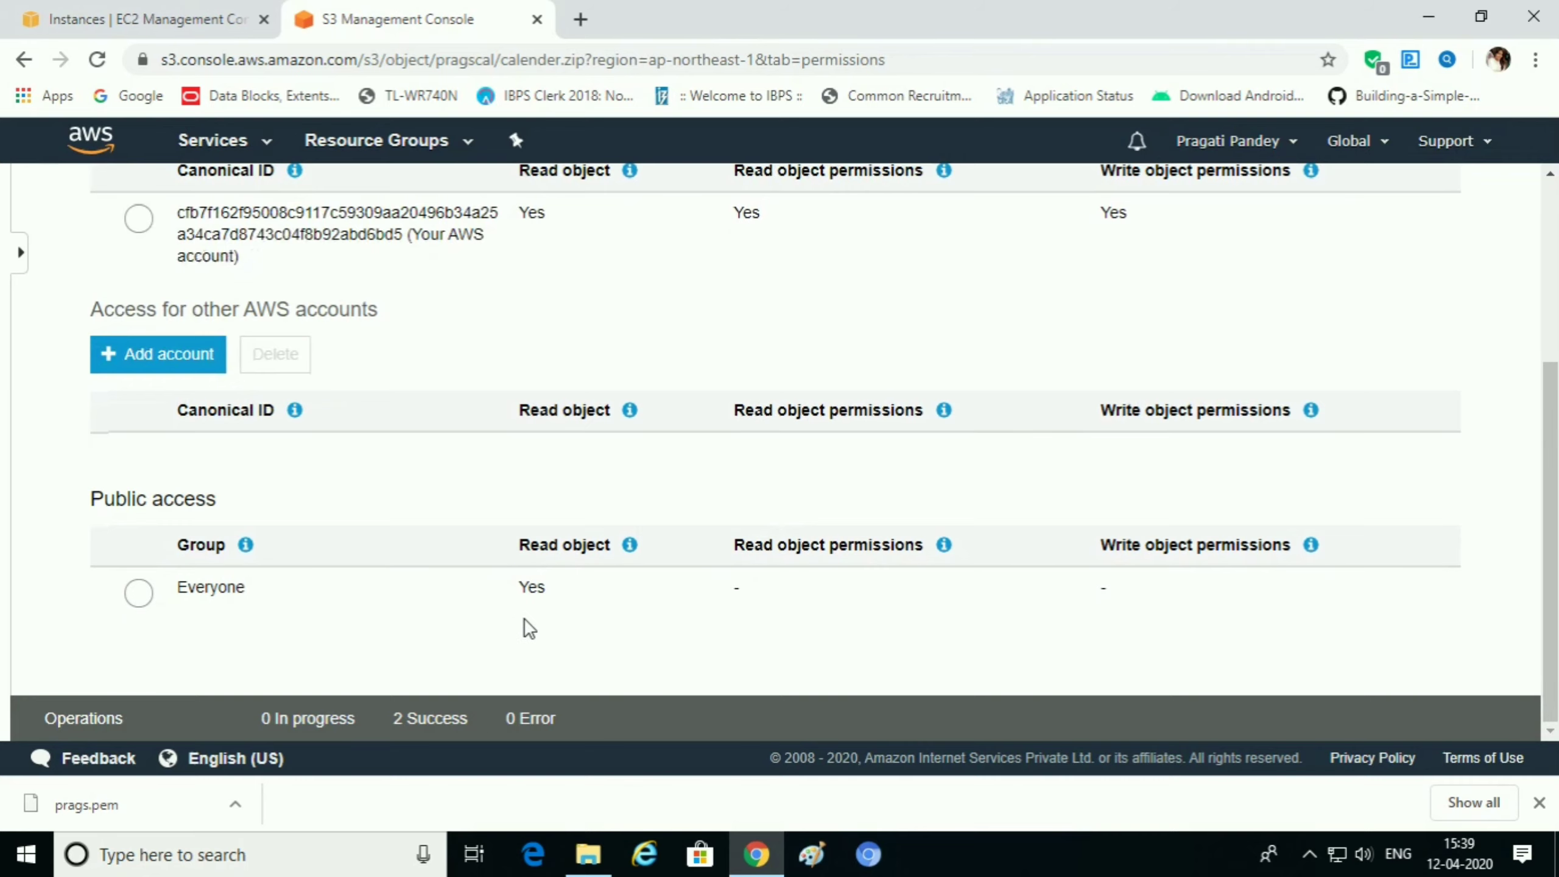
{"action": "scroll", "coordinate": [529, 624], "scroll_direction": "up", "scroll_amount": 5}
{"action": "left_click", "coordinate": [161, 340]}
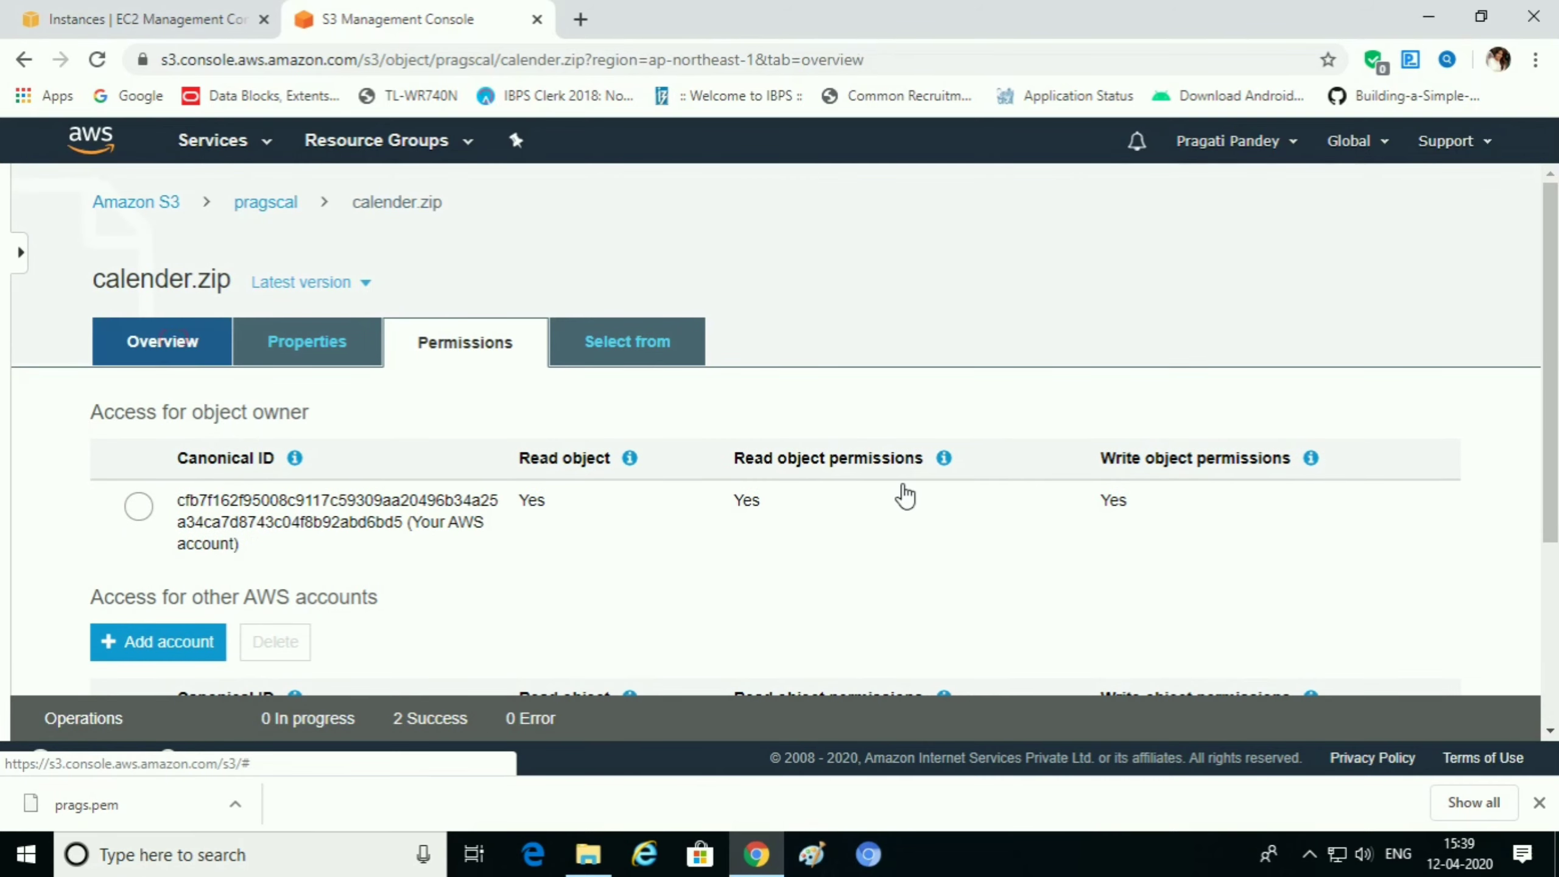
{"action": "scroll", "coordinate": [842, 553], "scroll_direction": "down", "scroll_amount": 5}
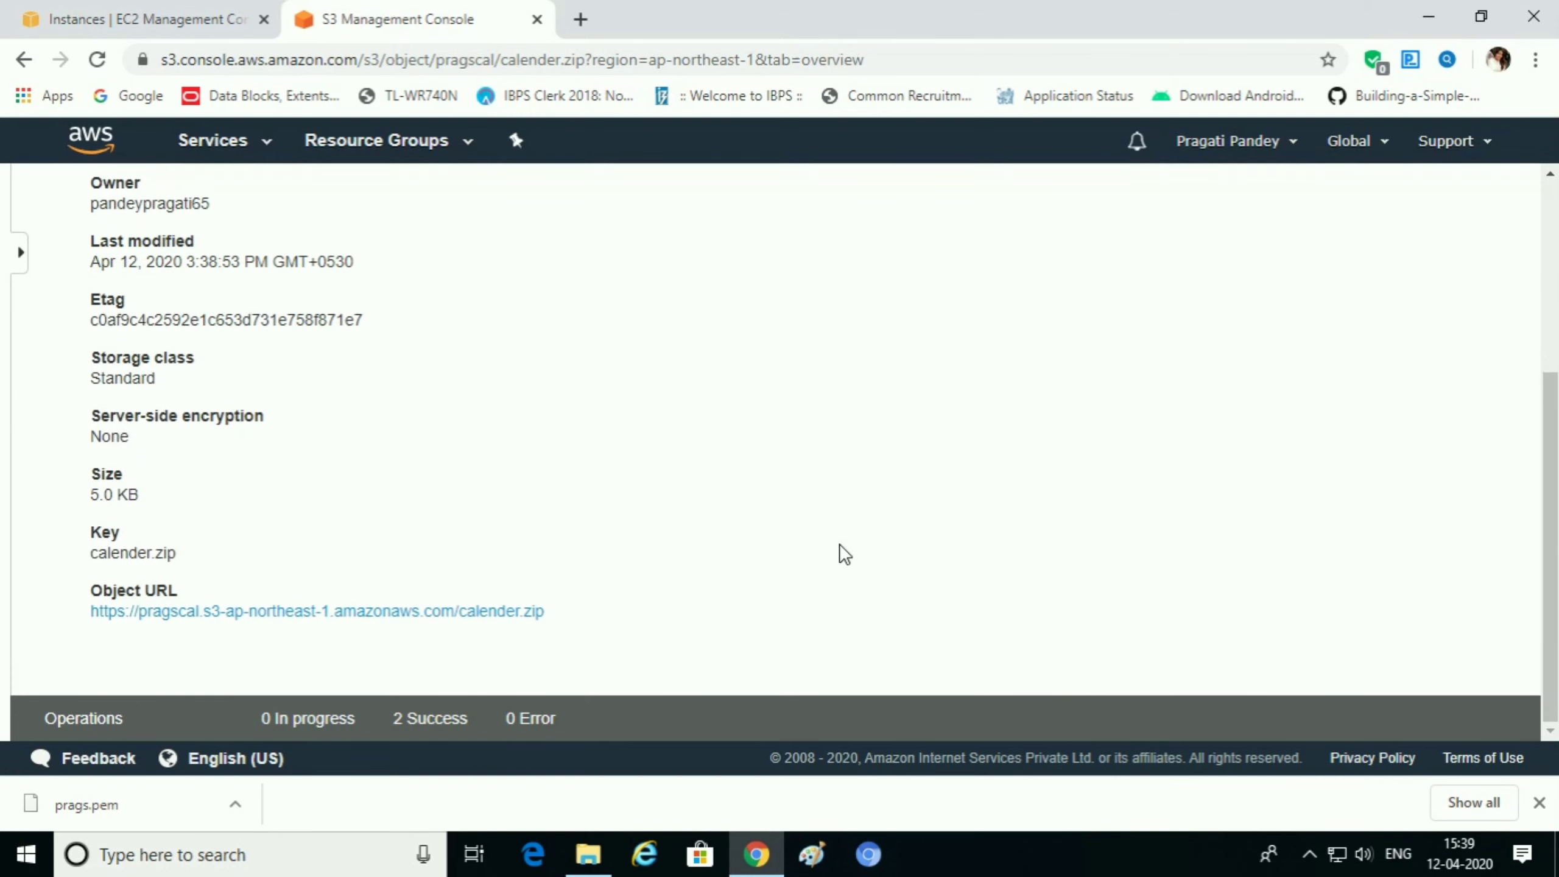
- Select the Cloud instance in the EC2 instance list, copy its IPv4 public IP from the description and collapse the details
{"action": "left_click", "coordinate": [178, 18]}
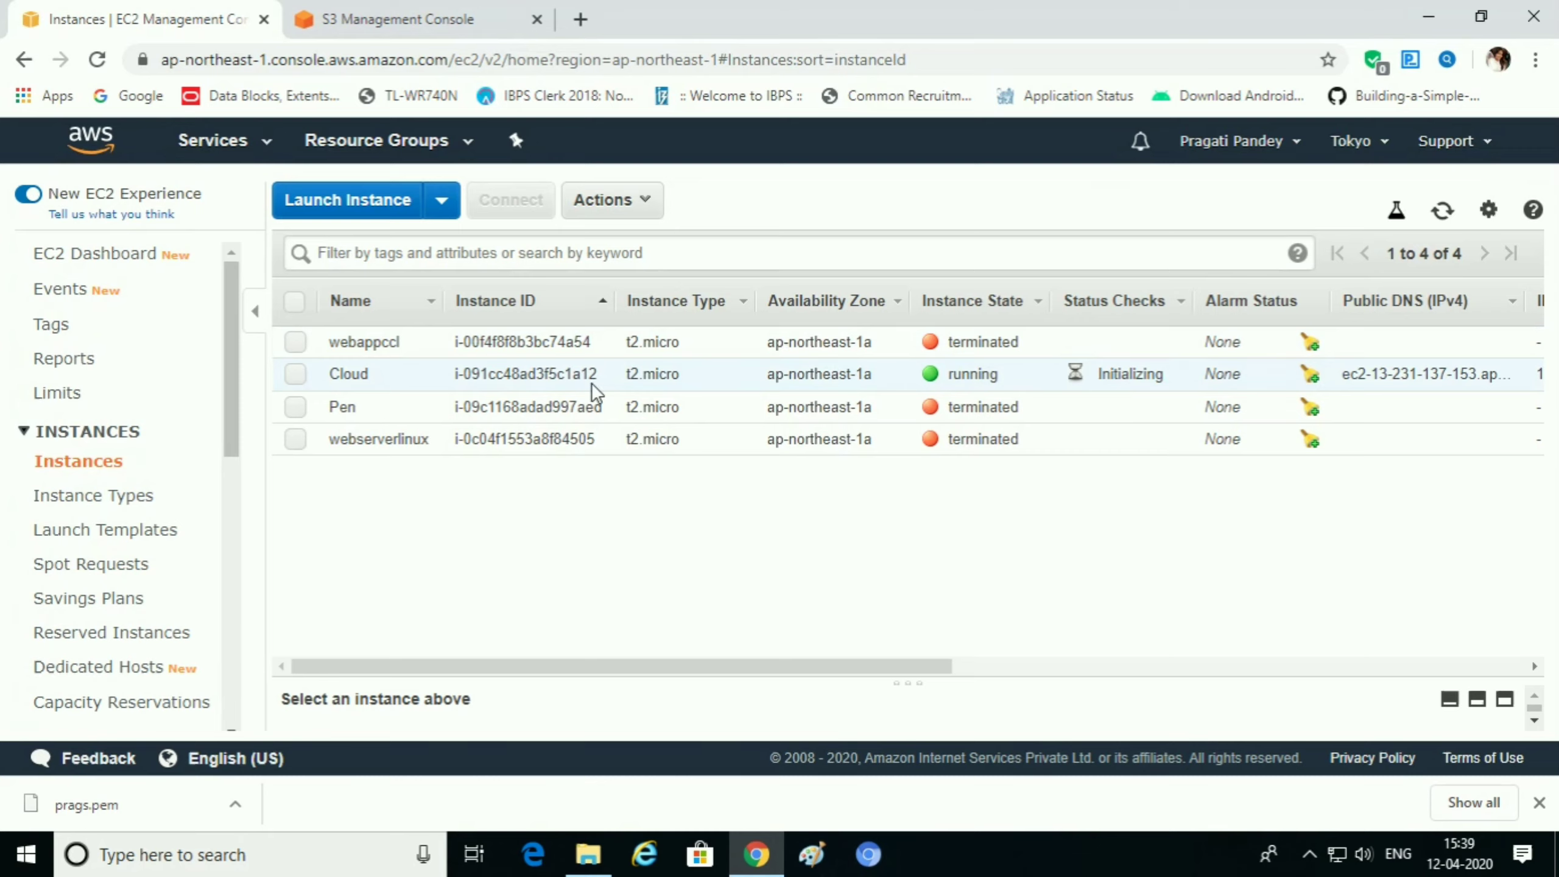
{"action": "left_click", "coordinate": [296, 376]}
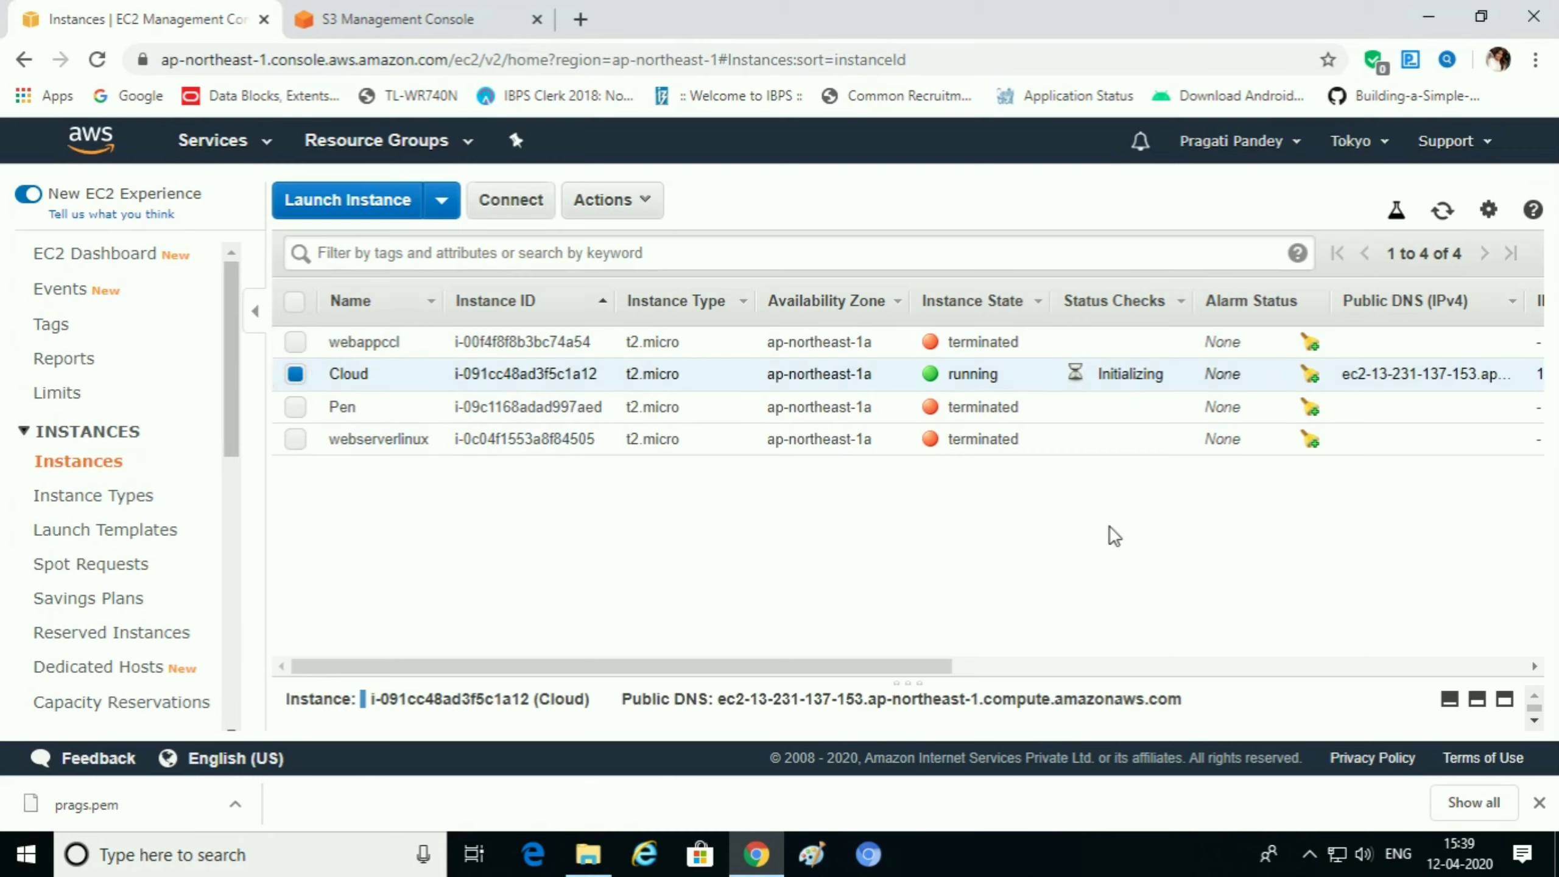
{"action": "left_click", "coordinate": [1505, 699]}
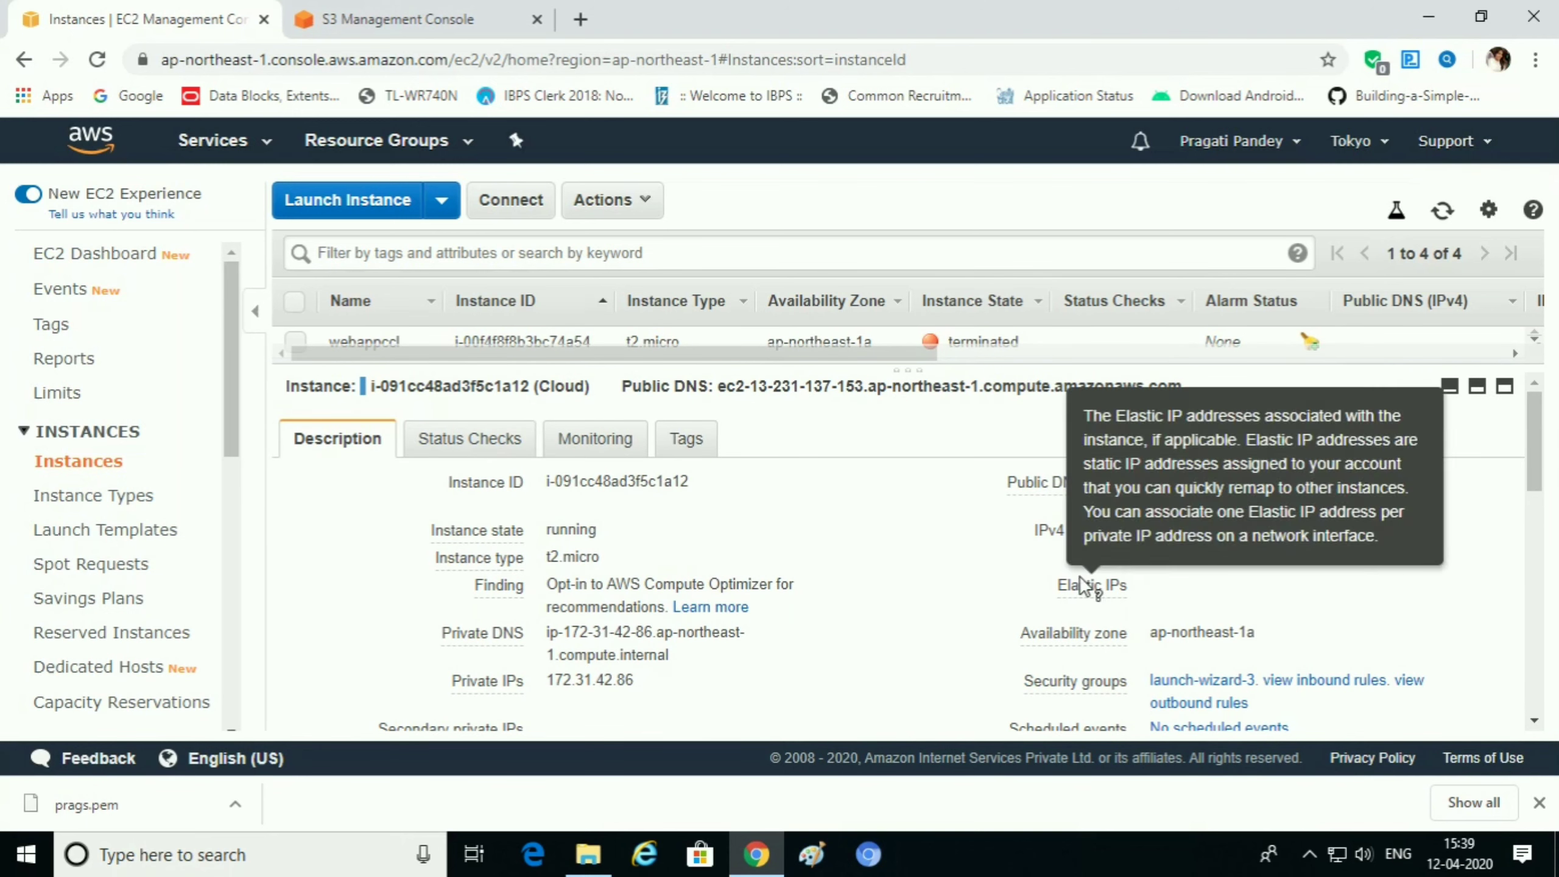
{"action": "left_click", "coordinate": [1272, 530]}
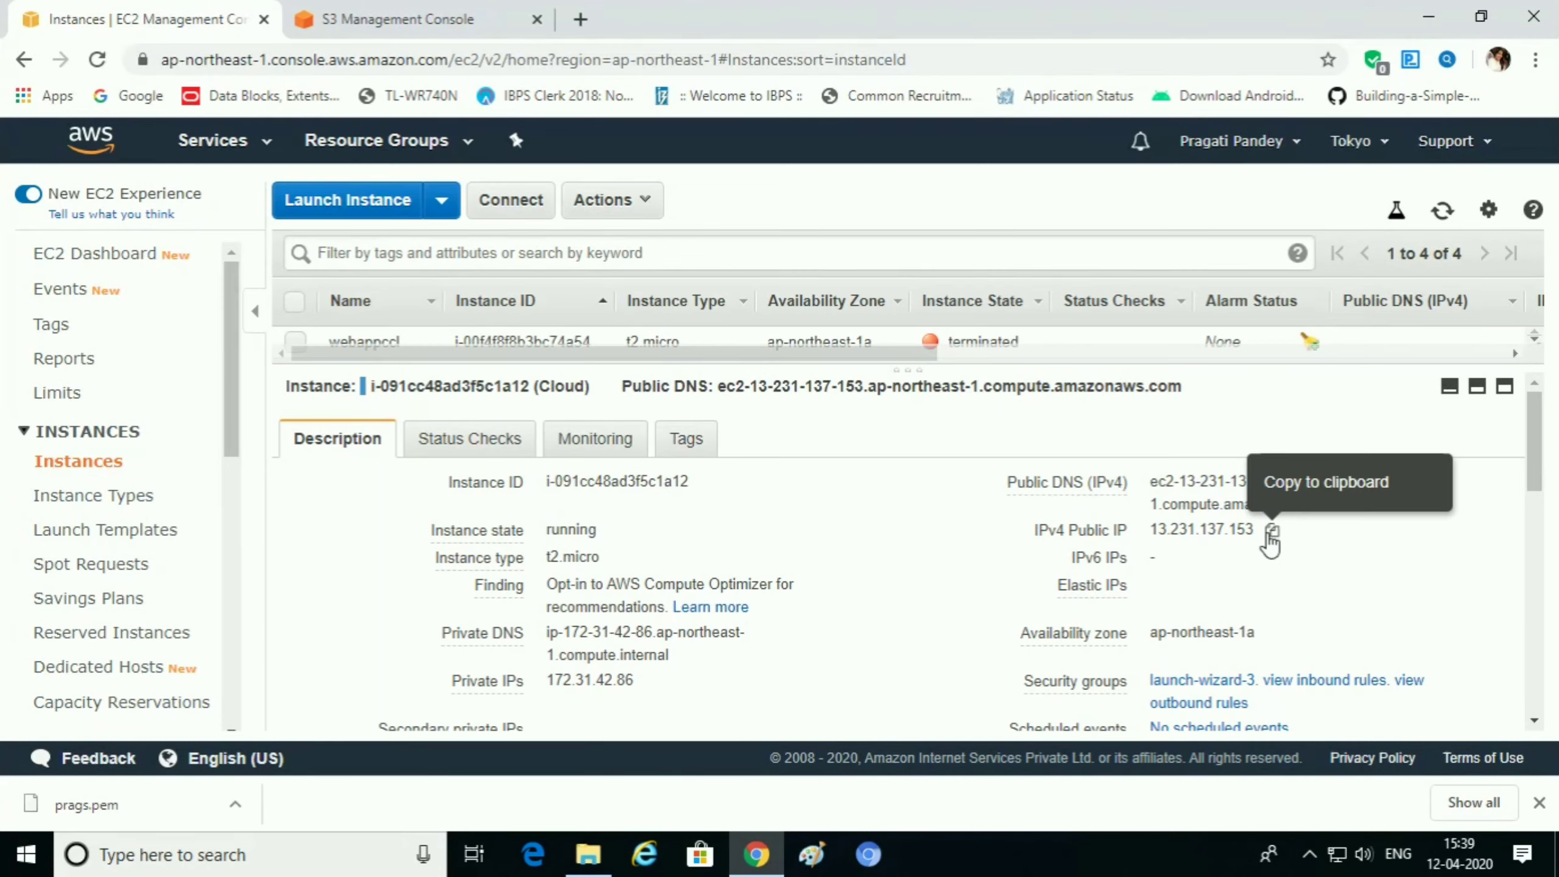
{"action": "left_click", "coordinate": [1268, 532]}
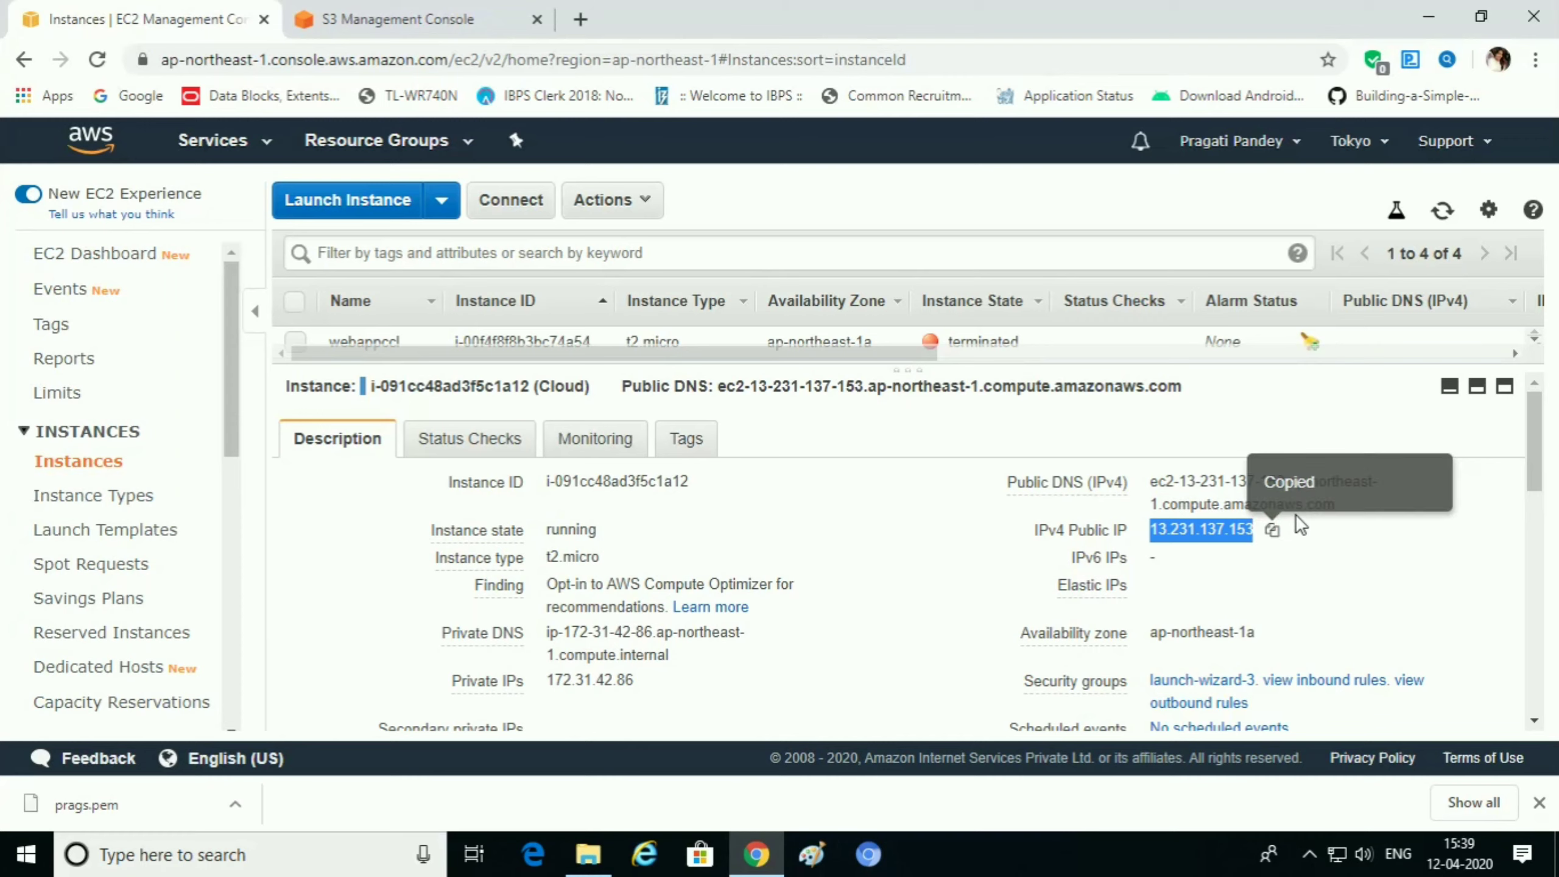
{"action": "left_click", "coordinate": [1449, 386]}
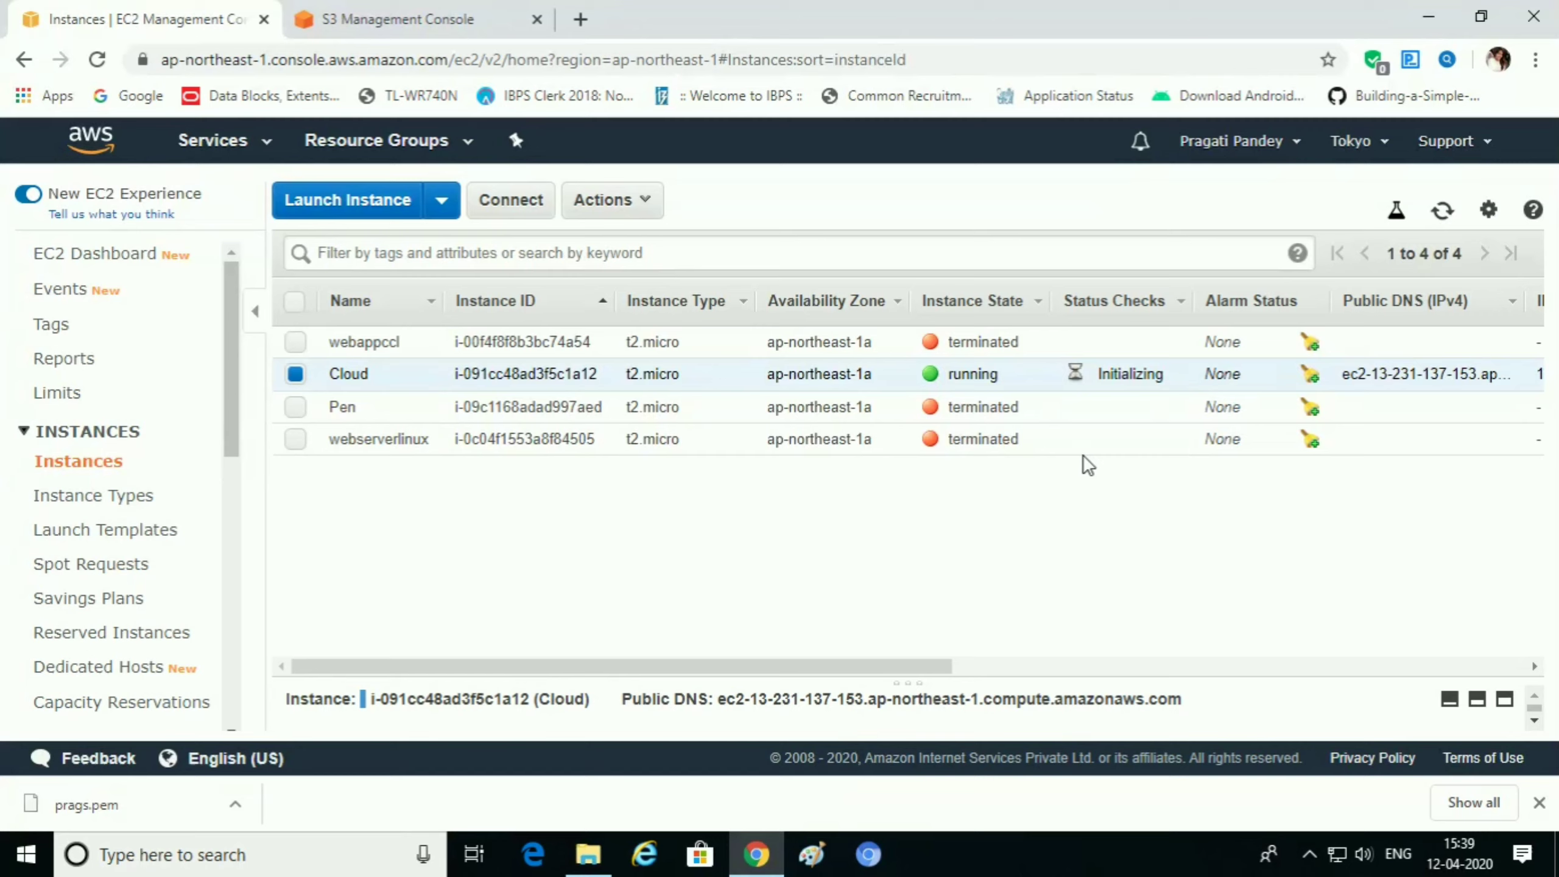
- Switch to File Explorer and open the Program Files folder on Local Disk (C:)
{"action": "left_click", "coordinate": [1433, 18]}
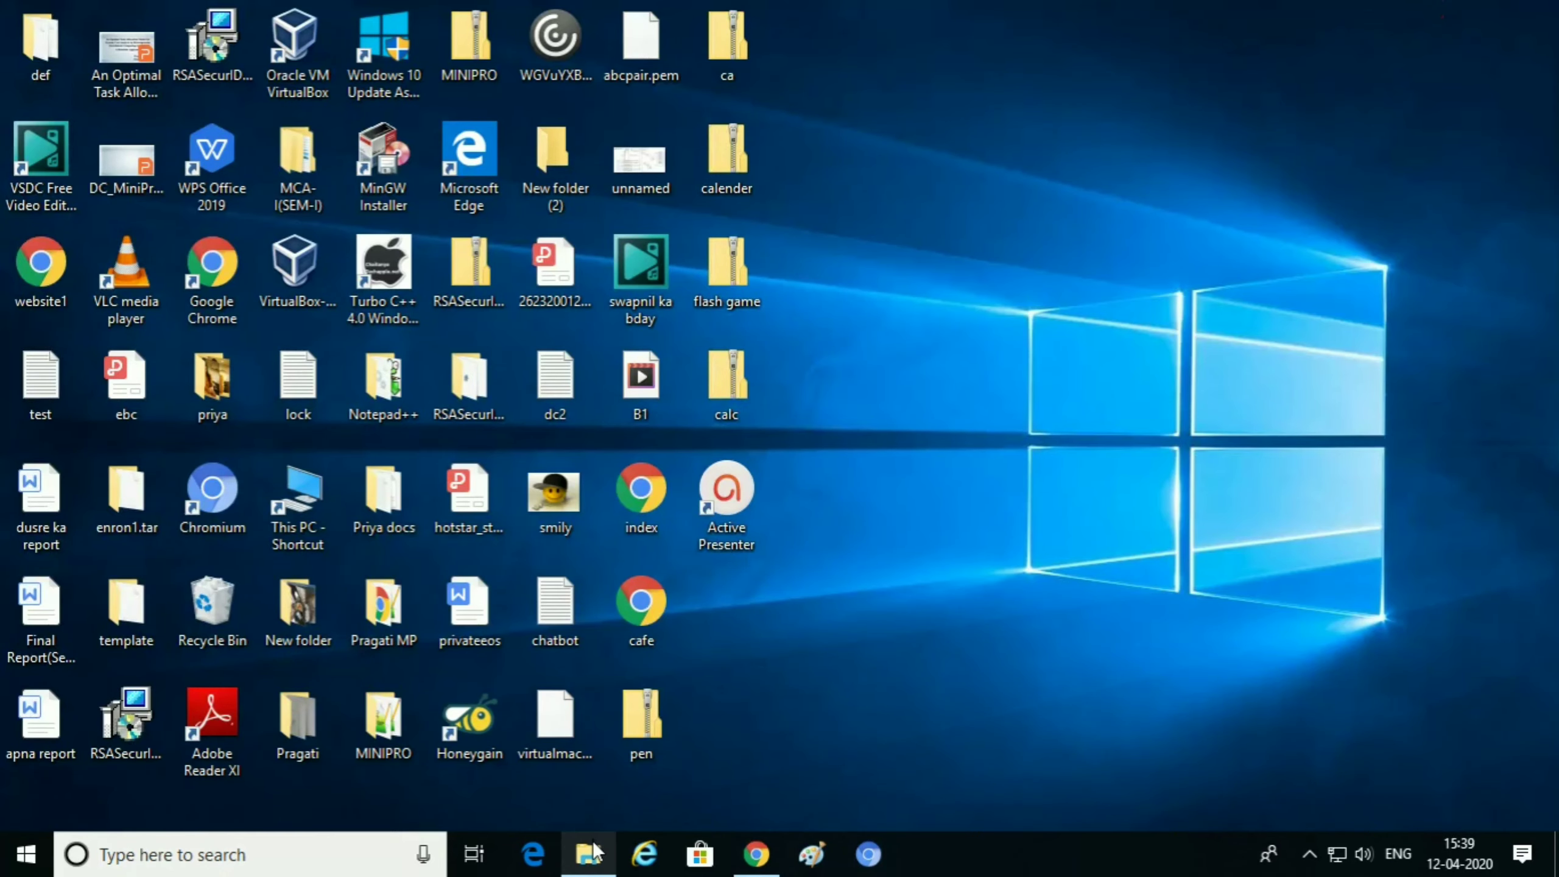
{"action": "mouse_move", "coordinate": [593, 851]}
{"action": "left_click", "coordinate": [589, 778]}
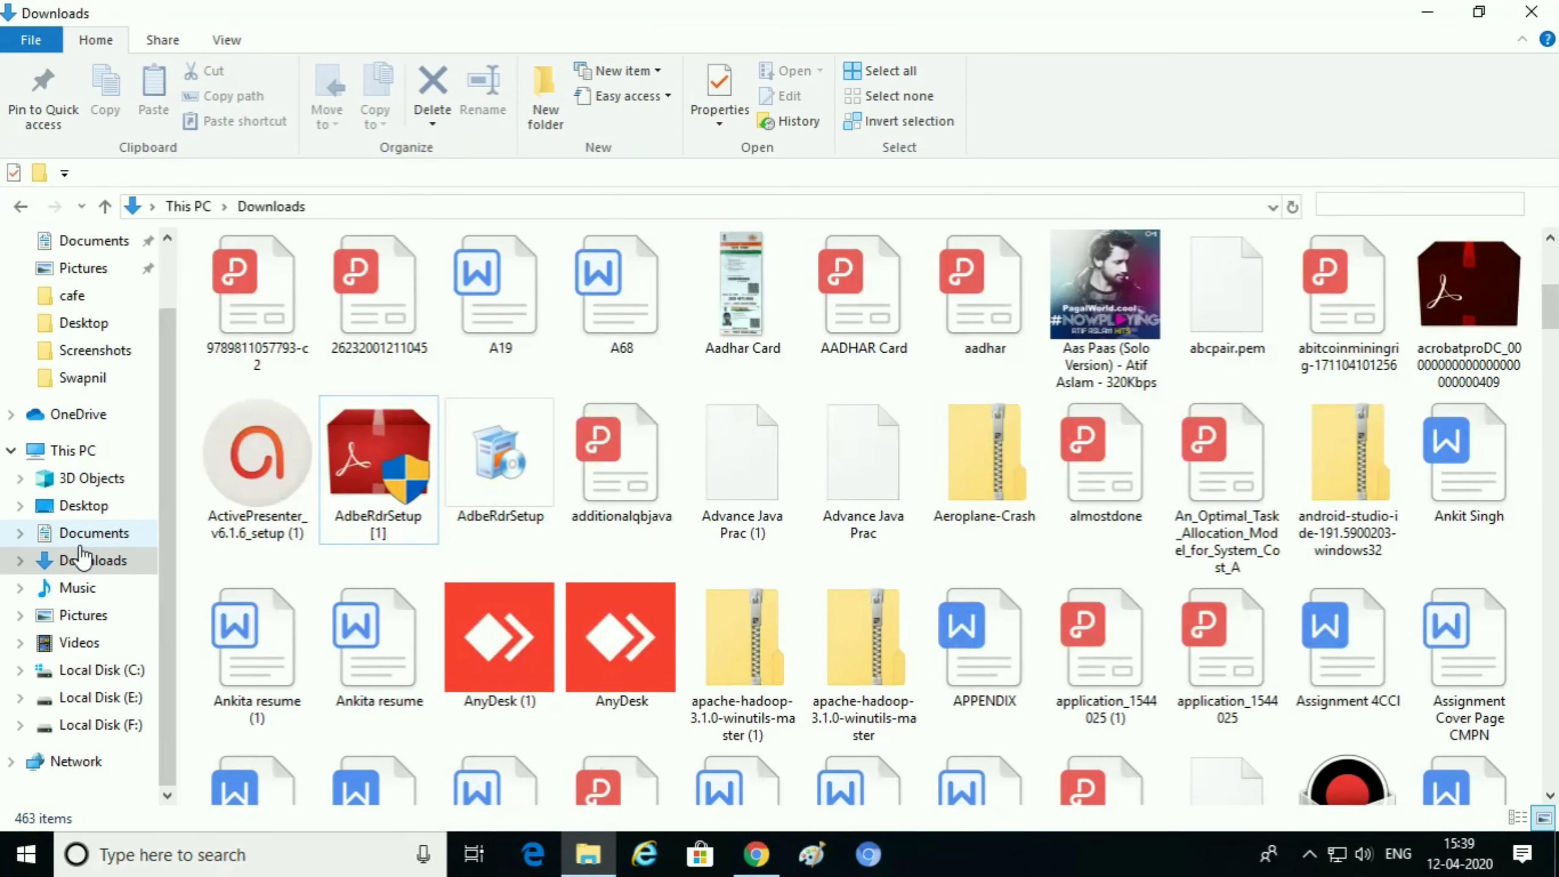
{"action": "left_click", "coordinate": [92, 671]}
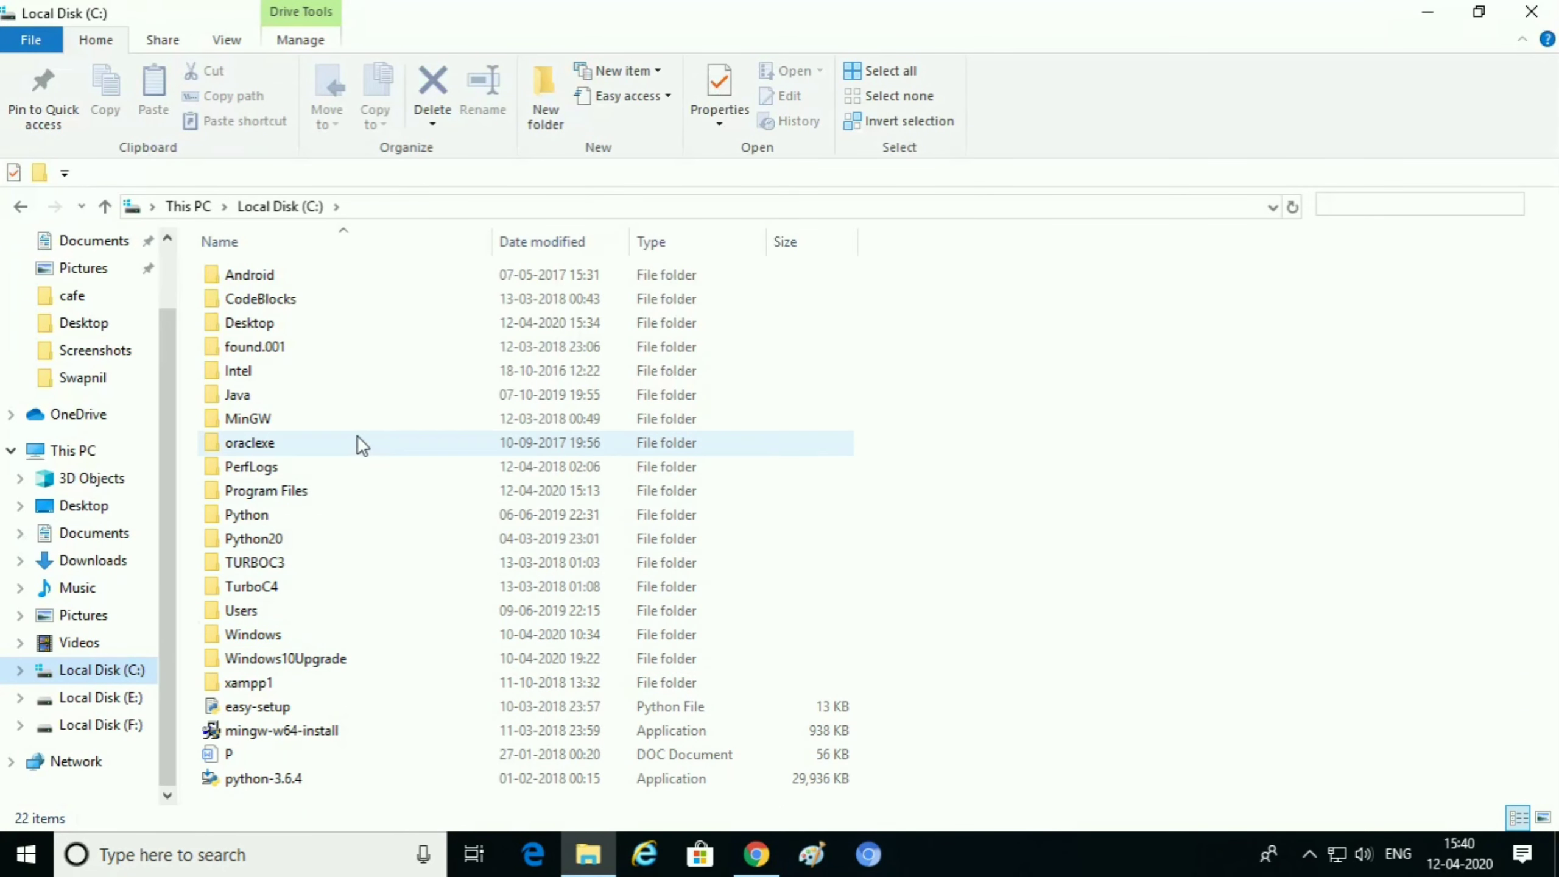
{"action": "left_click", "coordinate": [302, 490]}
{"action": "double_click", "coordinate": [302, 490]}
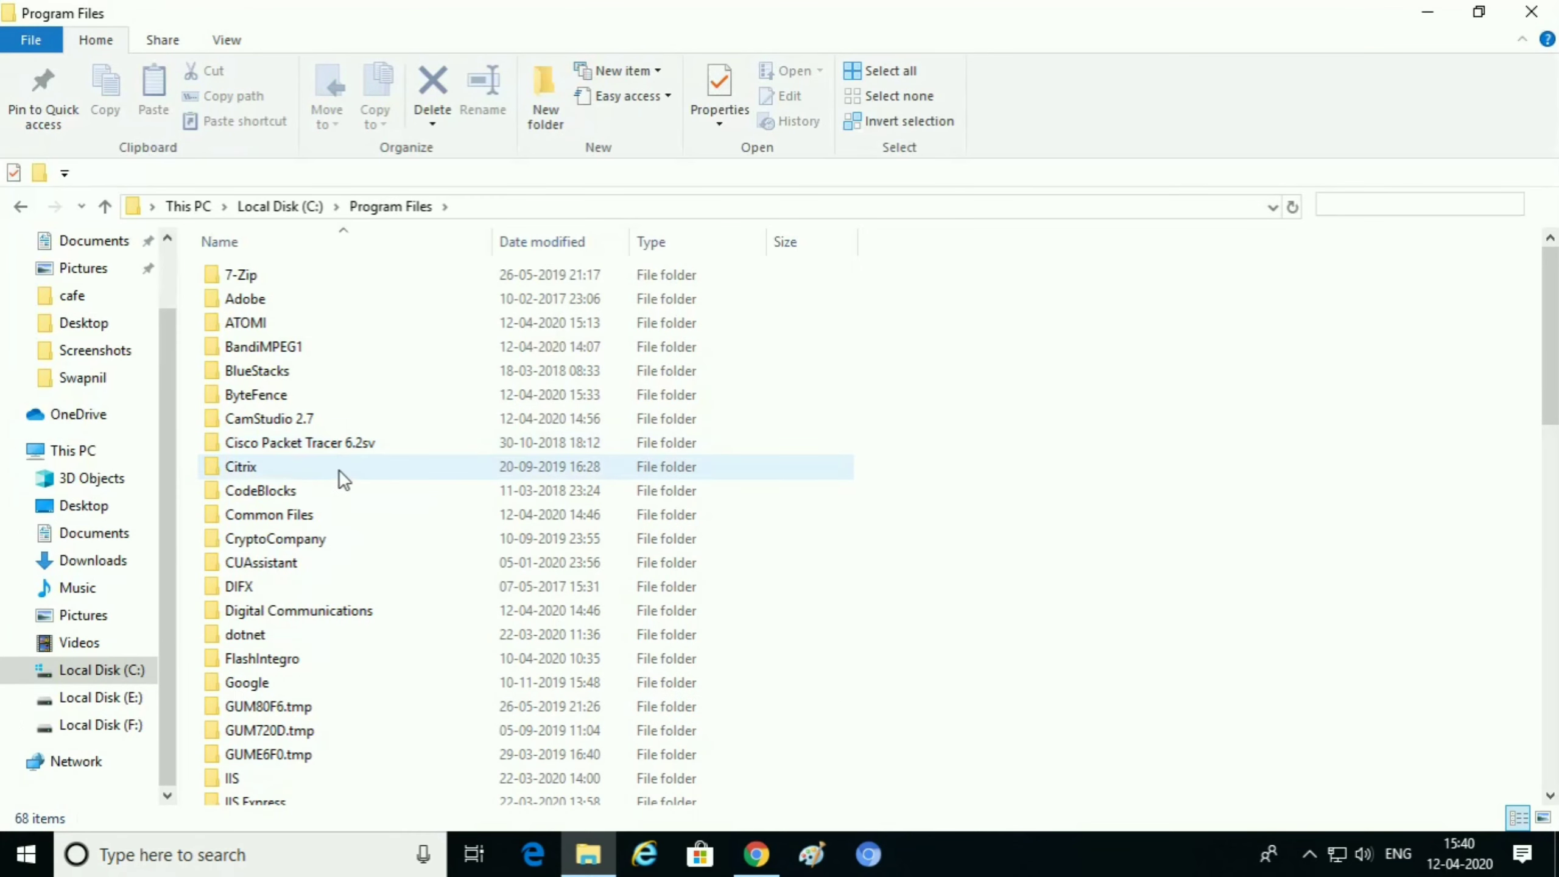
- Open the PuTTY folder in Program Files and launch puttygen
{"action": "scroll", "coordinate": [339, 470], "scroll_direction": "down", "scroll_amount": 3}
{"action": "scroll", "coordinate": [334, 489], "scroll_direction": "down", "scroll_amount": 5}
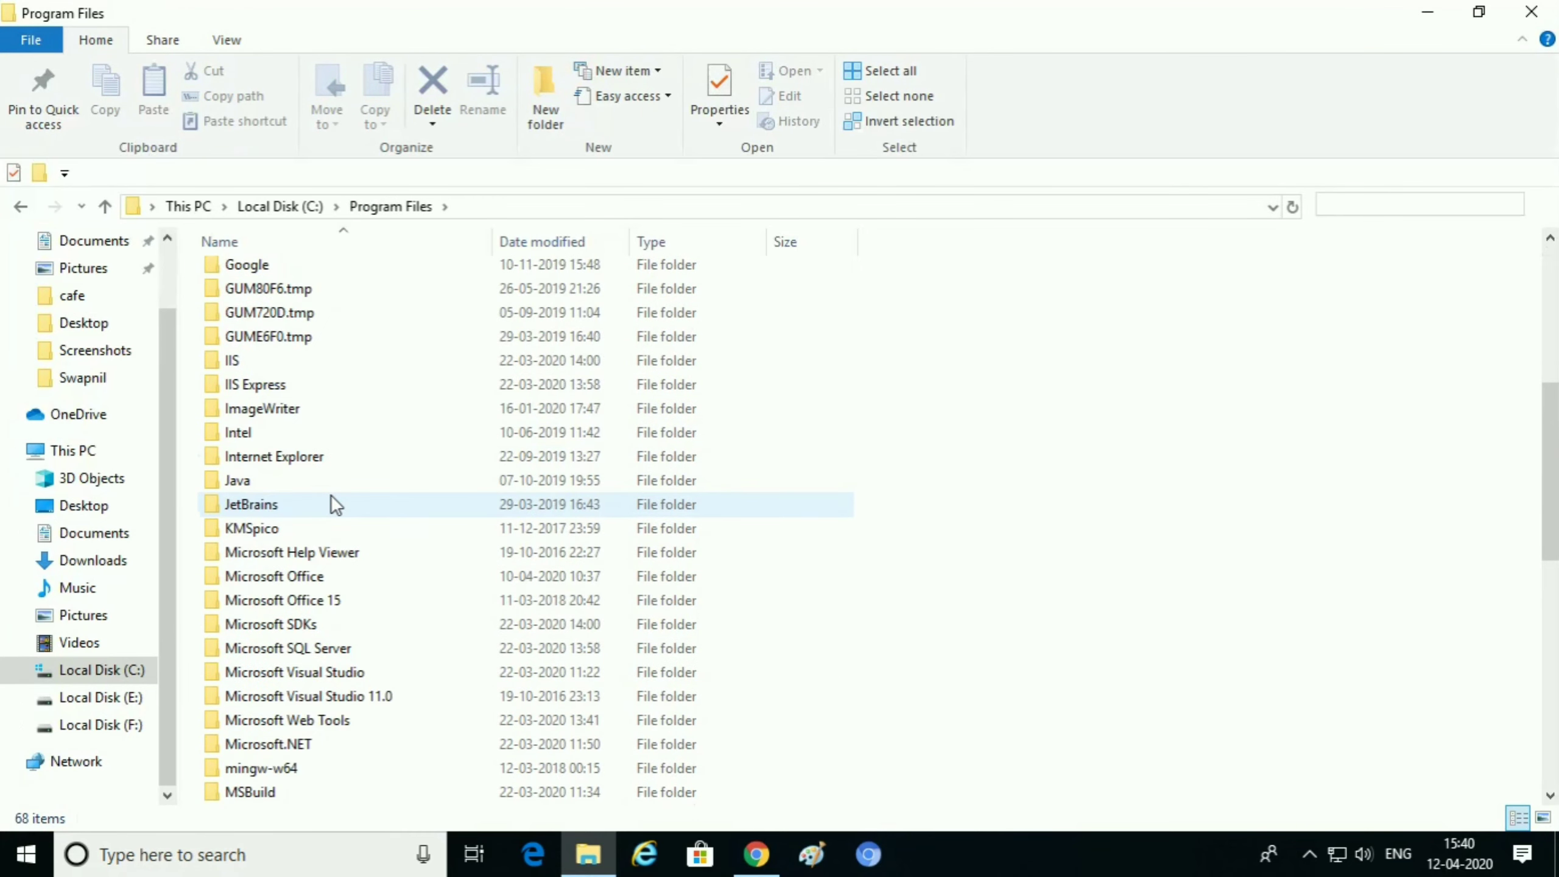
{"action": "scroll", "coordinate": [329, 497], "scroll_direction": "down", "scroll_amount": 1}
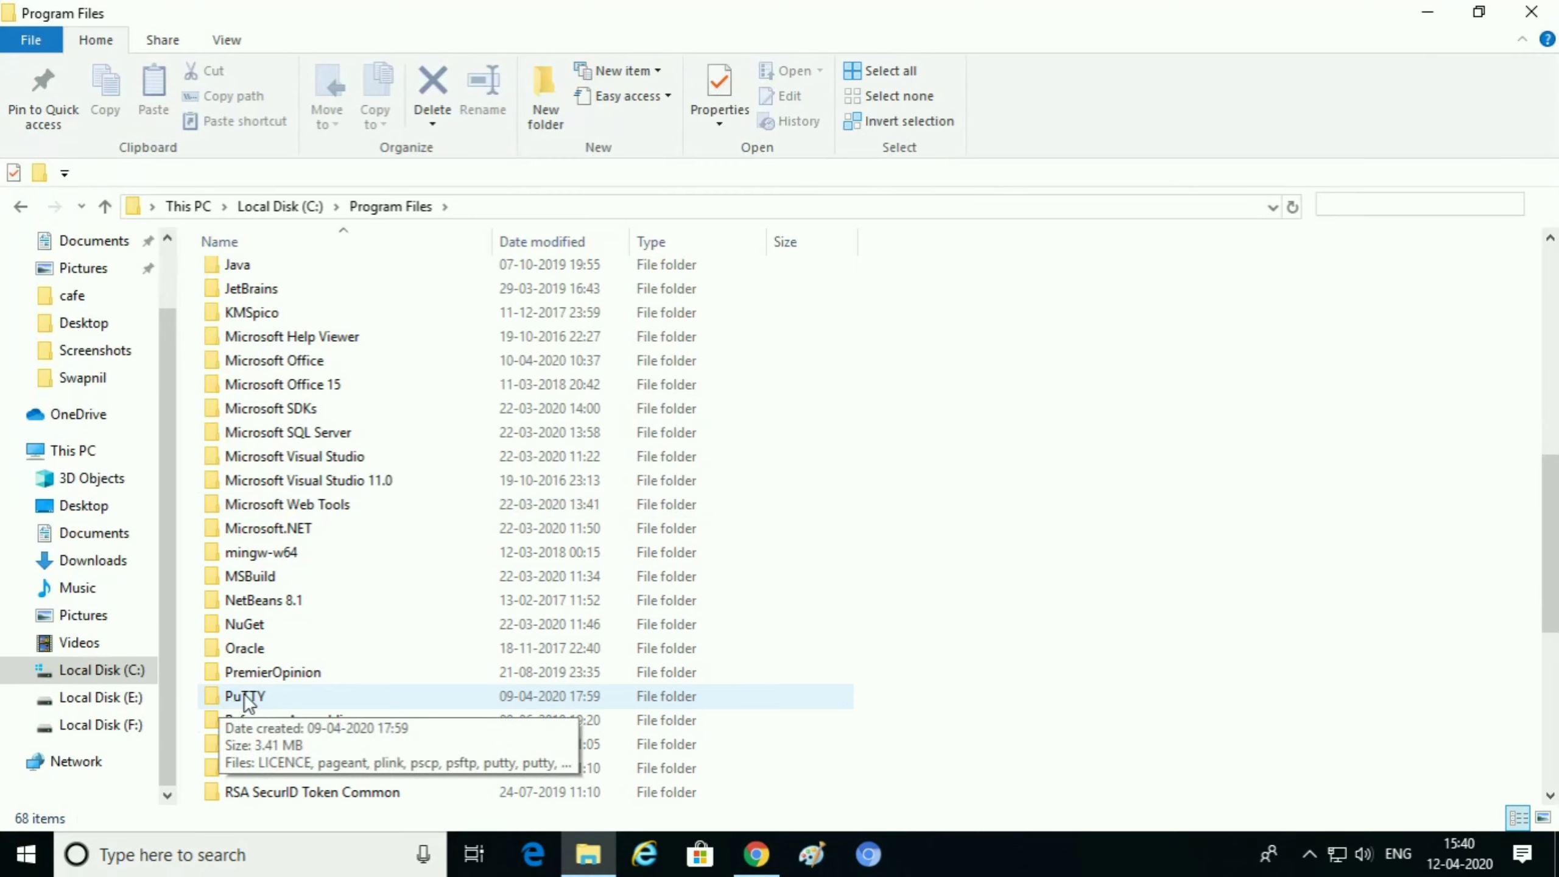
{"action": "double_click", "coordinate": [245, 696]}
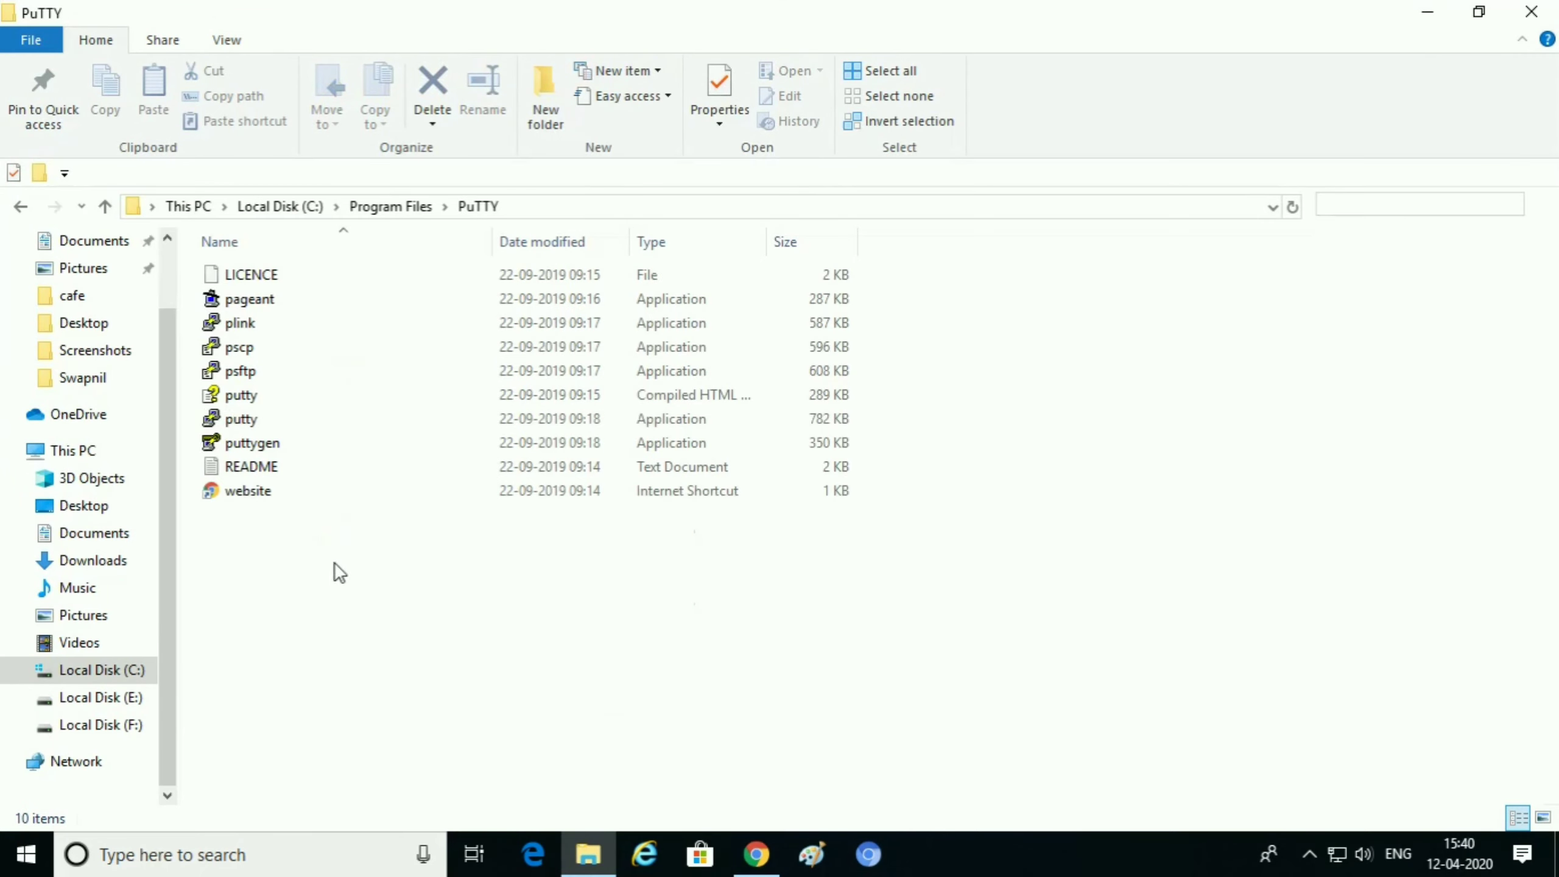
{"action": "double_click", "coordinate": [288, 444]}
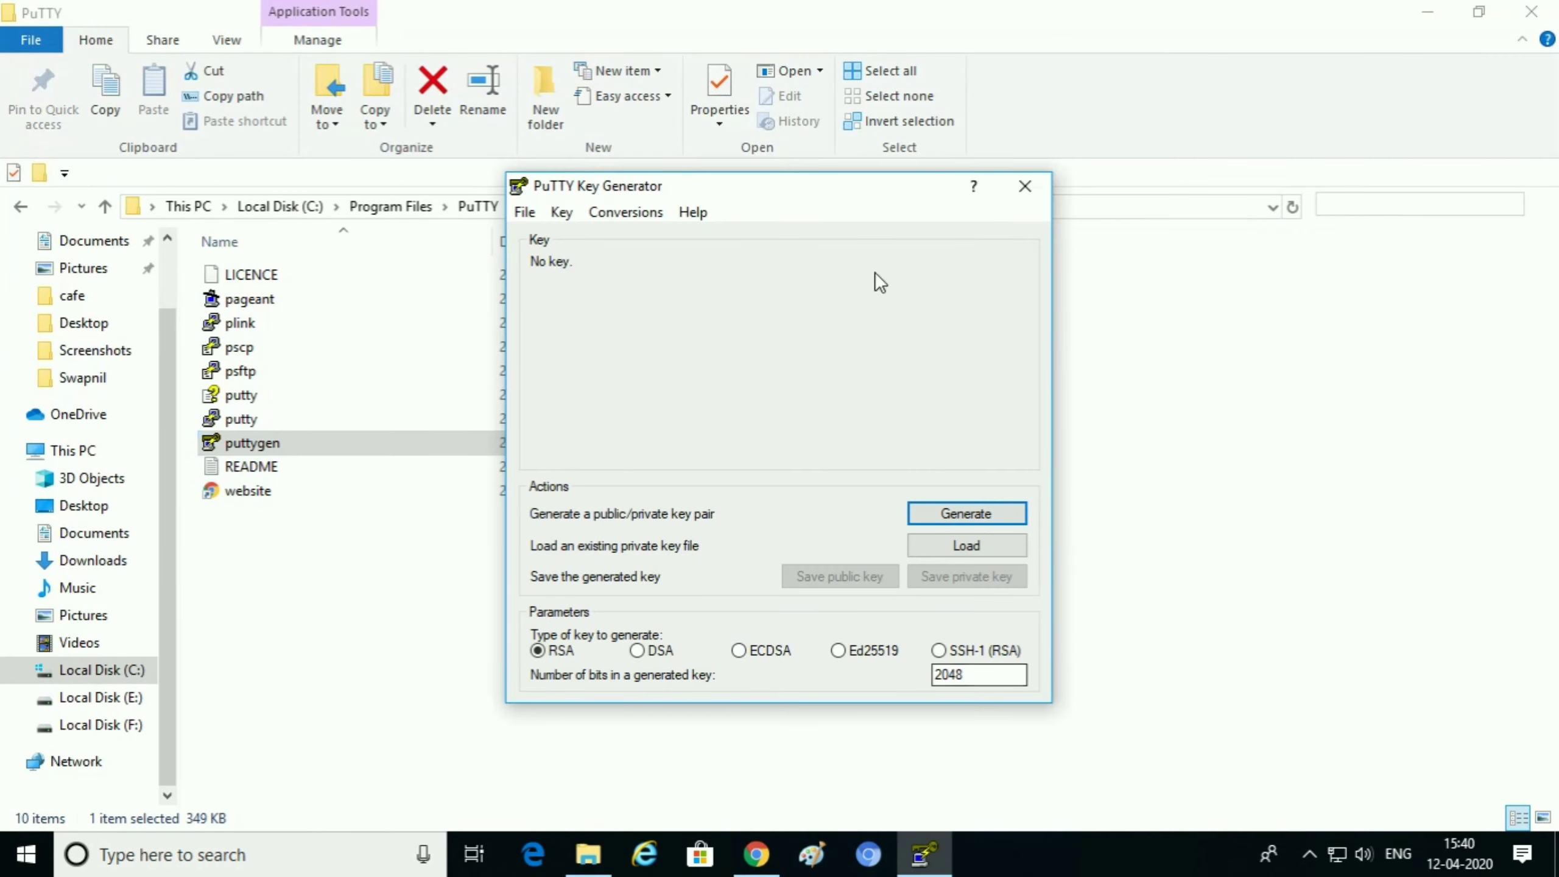
- Start loading an existing private key, browse to the Downloads folder and show all file types
{"action": "left_click", "coordinate": [955, 545]}
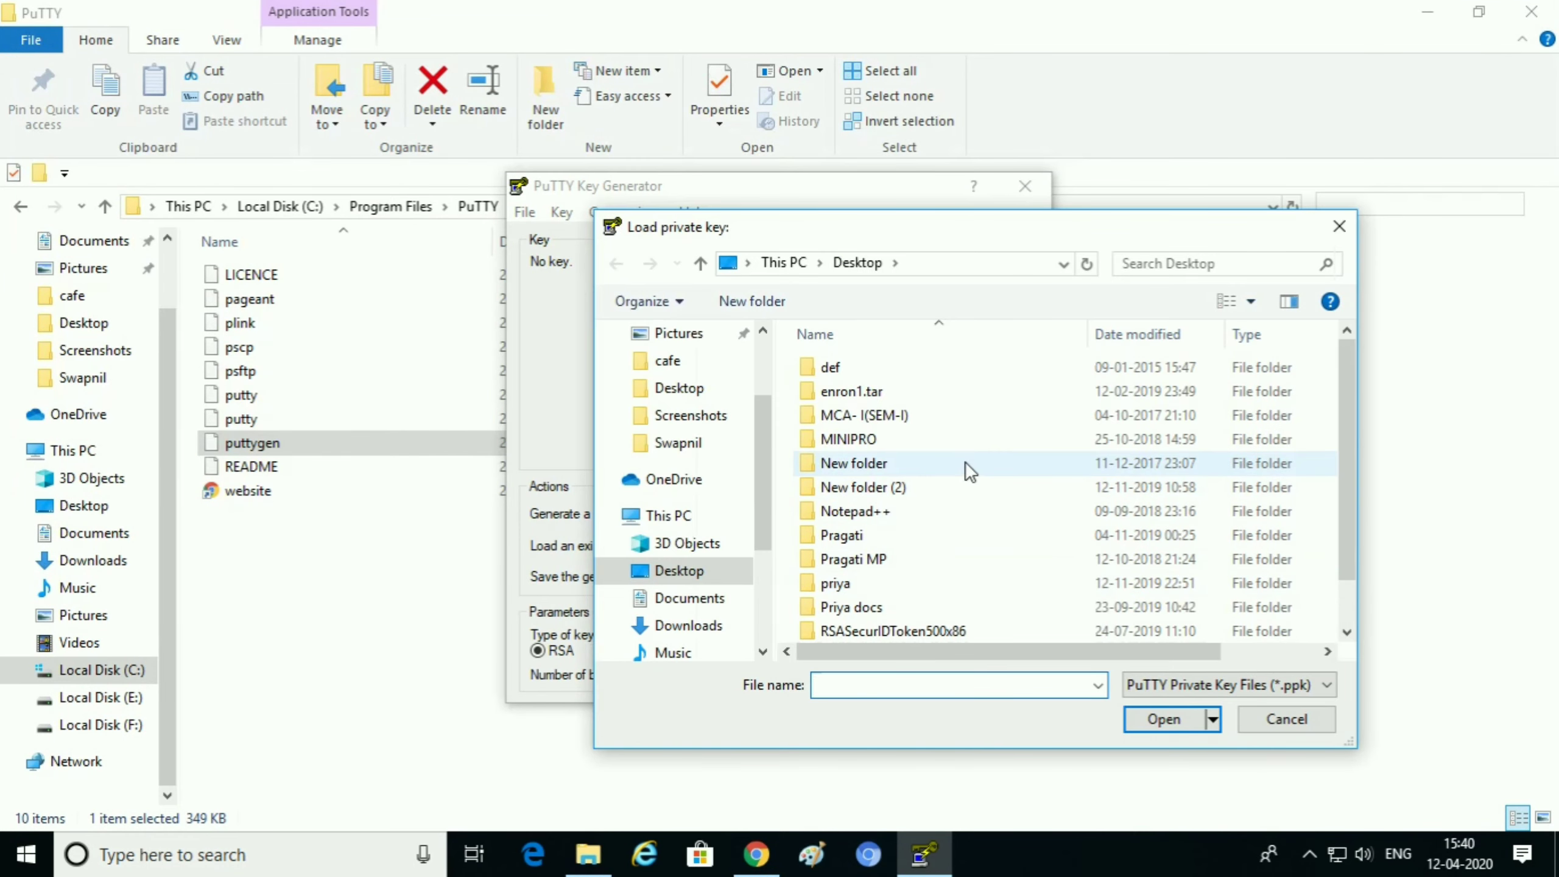
{"action": "scroll", "coordinate": [966, 463], "scroll_direction": "down", "scroll_amount": 1}
{"action": "scroll", "coordinate": [966, 463], "scroll_direction": "up", "scroll_amount": 1}
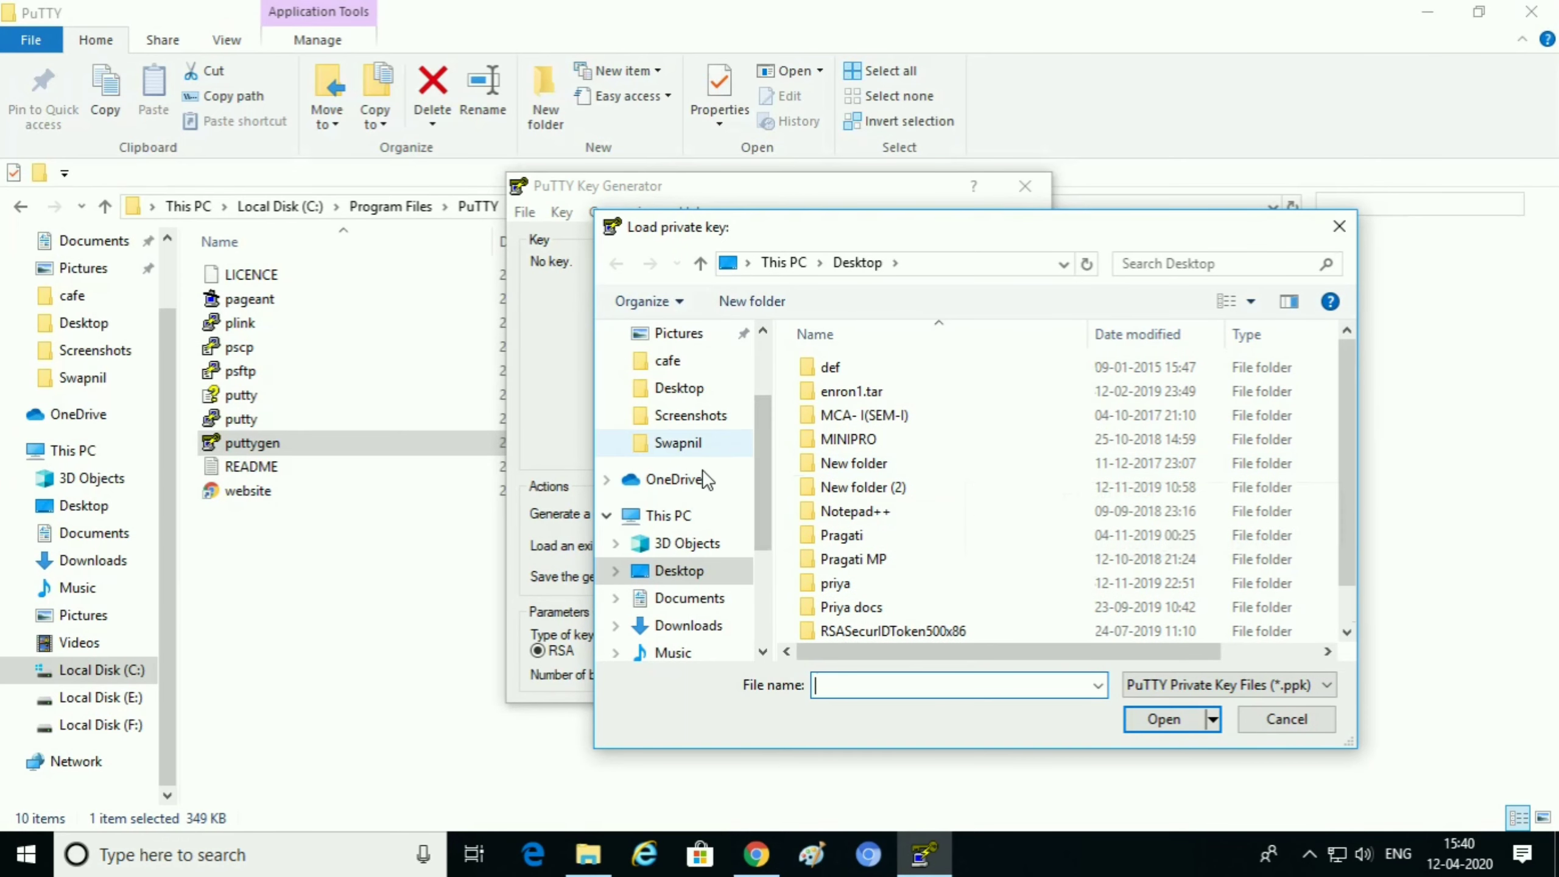
{"action": "scroll", "coordinate": [688, 436], "scroll_direction": "down", "scroll_amount": 1}
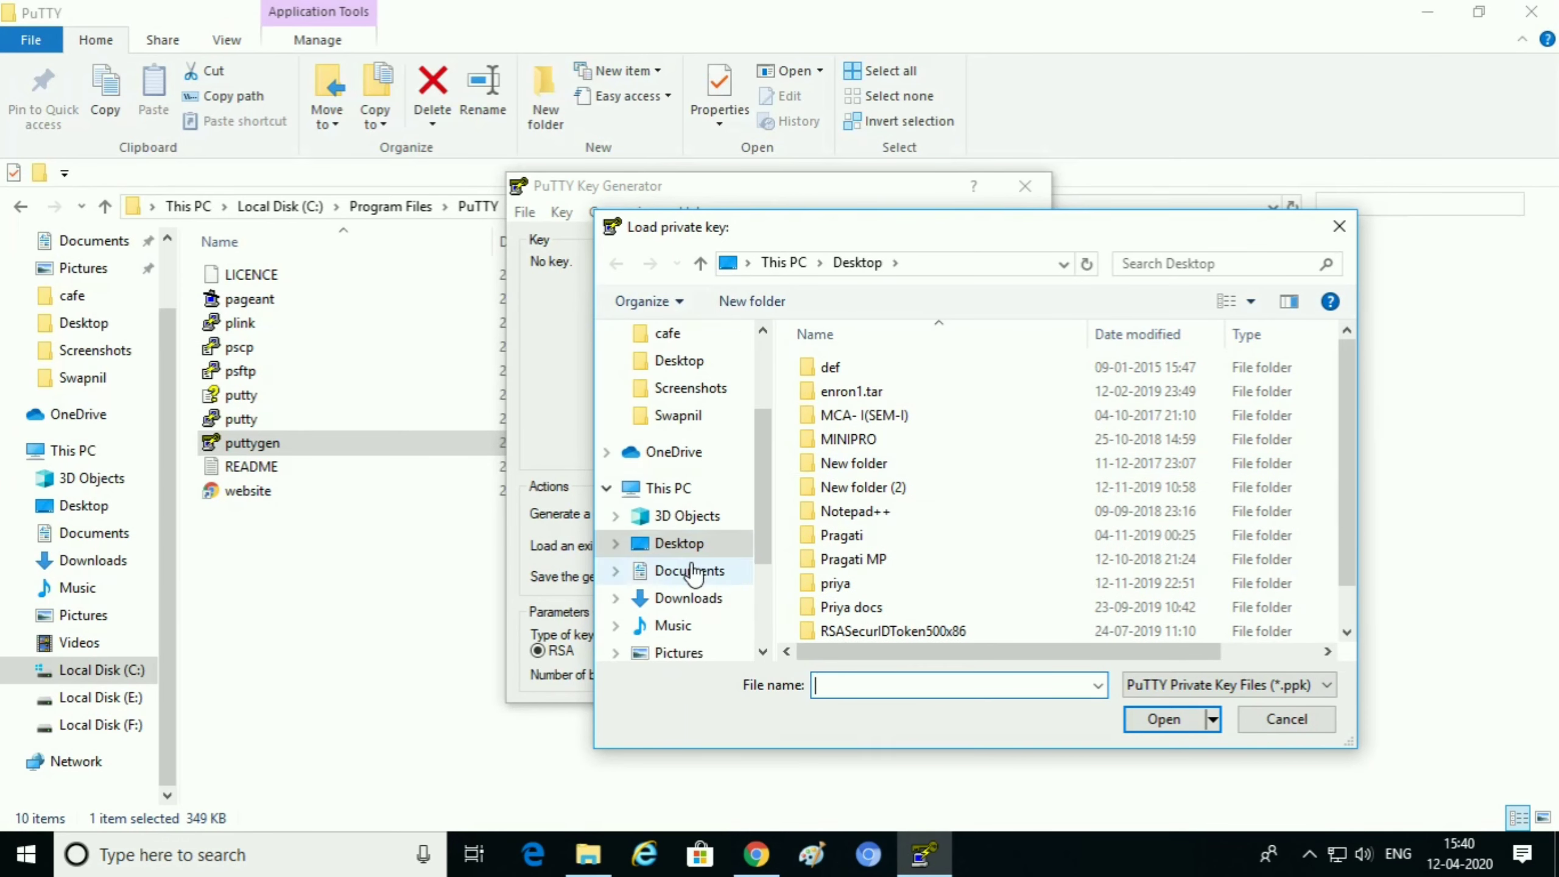
{"action": "left_click", "coordinate": [689, 598]}
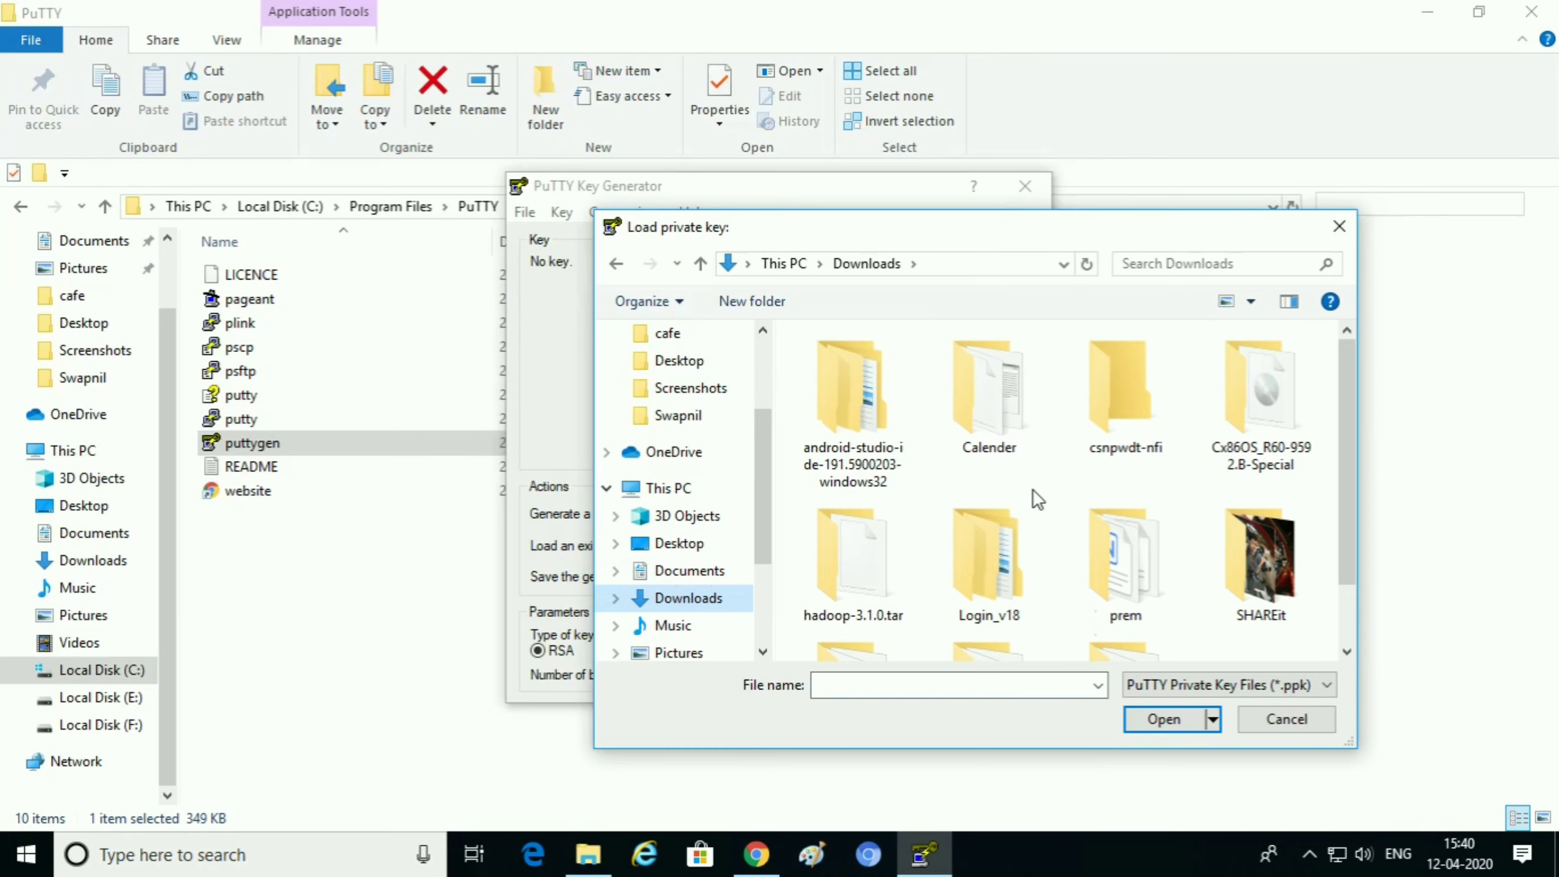
{"action": "scroll", "coordinate": [1034, 490], "scroll_direction": "down", "scroll_amount": 1}
{"action": "scroll", "coordinate": [1032, 489], "scroll_direction": "up", "scroll_amount": 1}
{"action": "left_click", "coordinate": [1213, 692]}
{"action": "left_click", "coordinate": [1197, 727]}
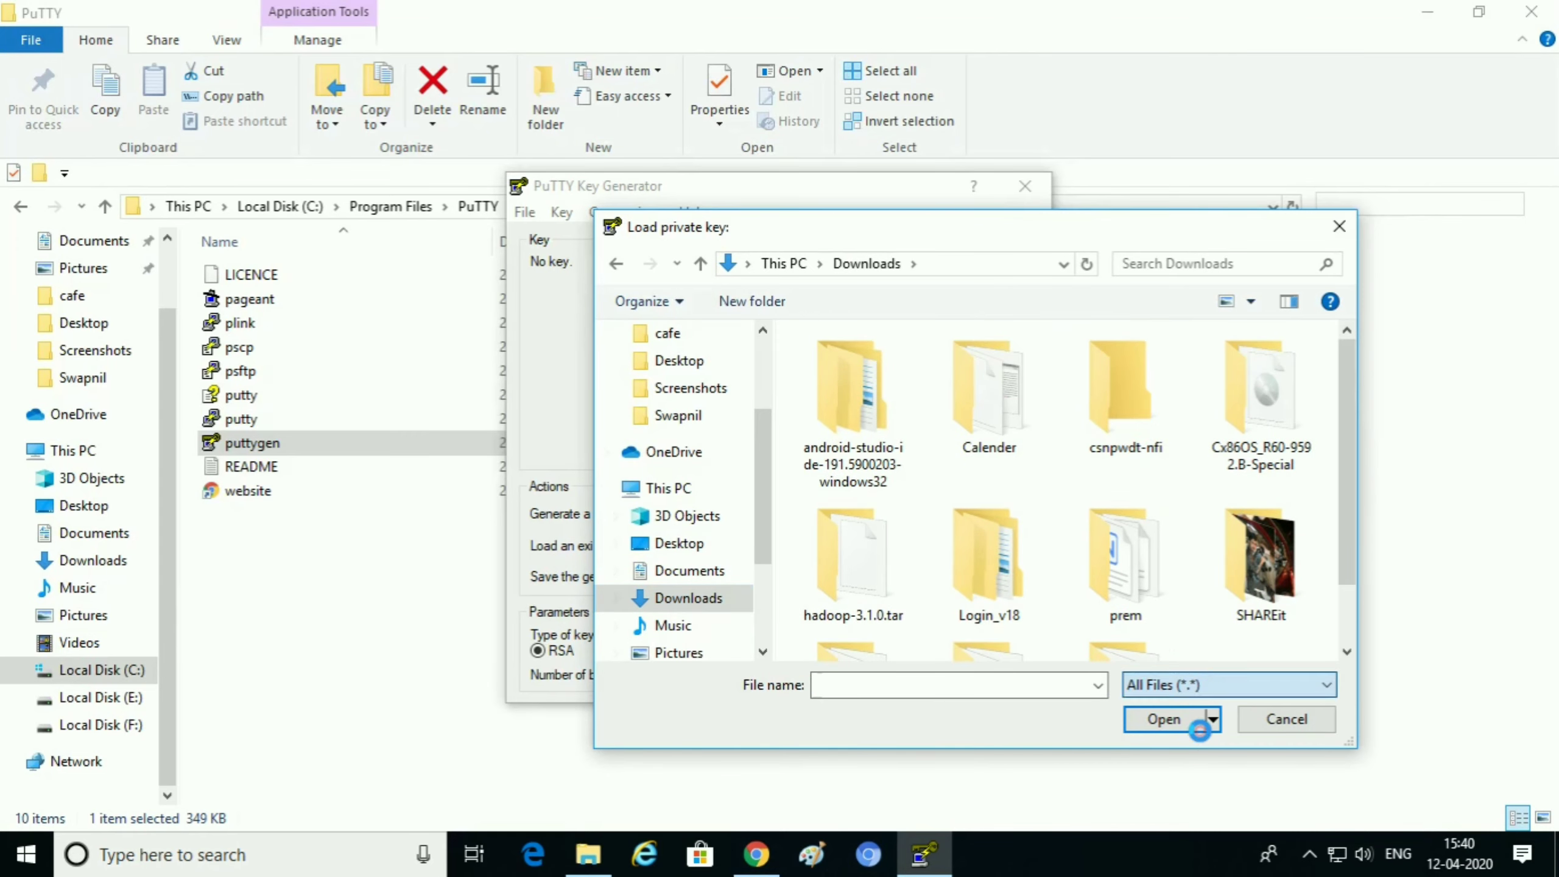
- Search the Downloads folder for prags in the private key loading dialog
{"action": "scroll", "coordinate": [1086, 454], "scroll_direction": "down", "scroll_amount": 10}
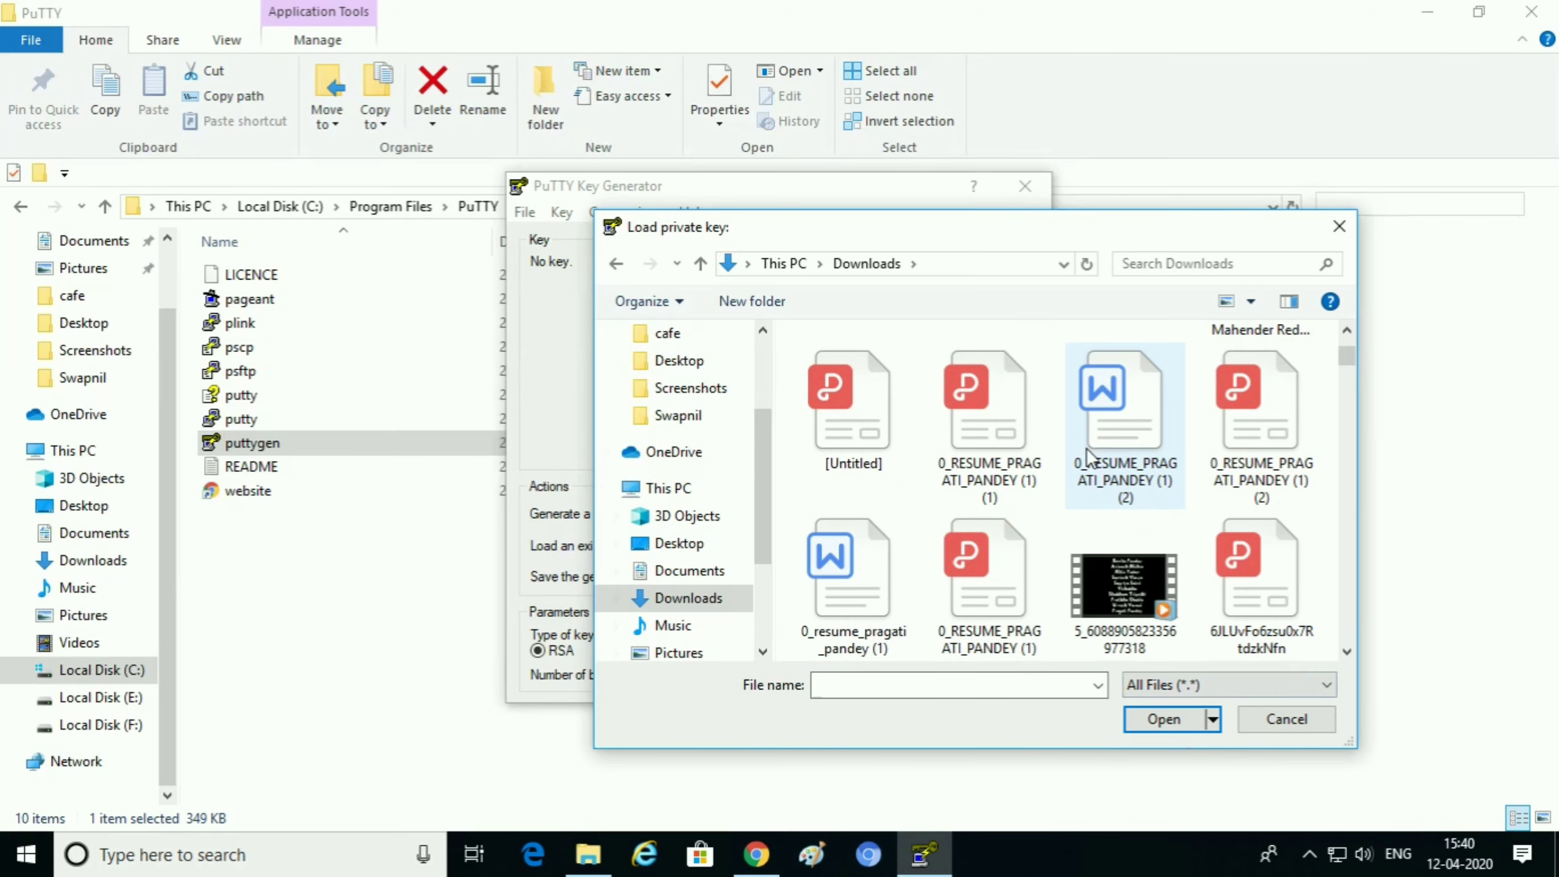
{"action": "scroll", "coordinate": [1087, 458], "scroll_direction": "up", "scroll_amount": 5}
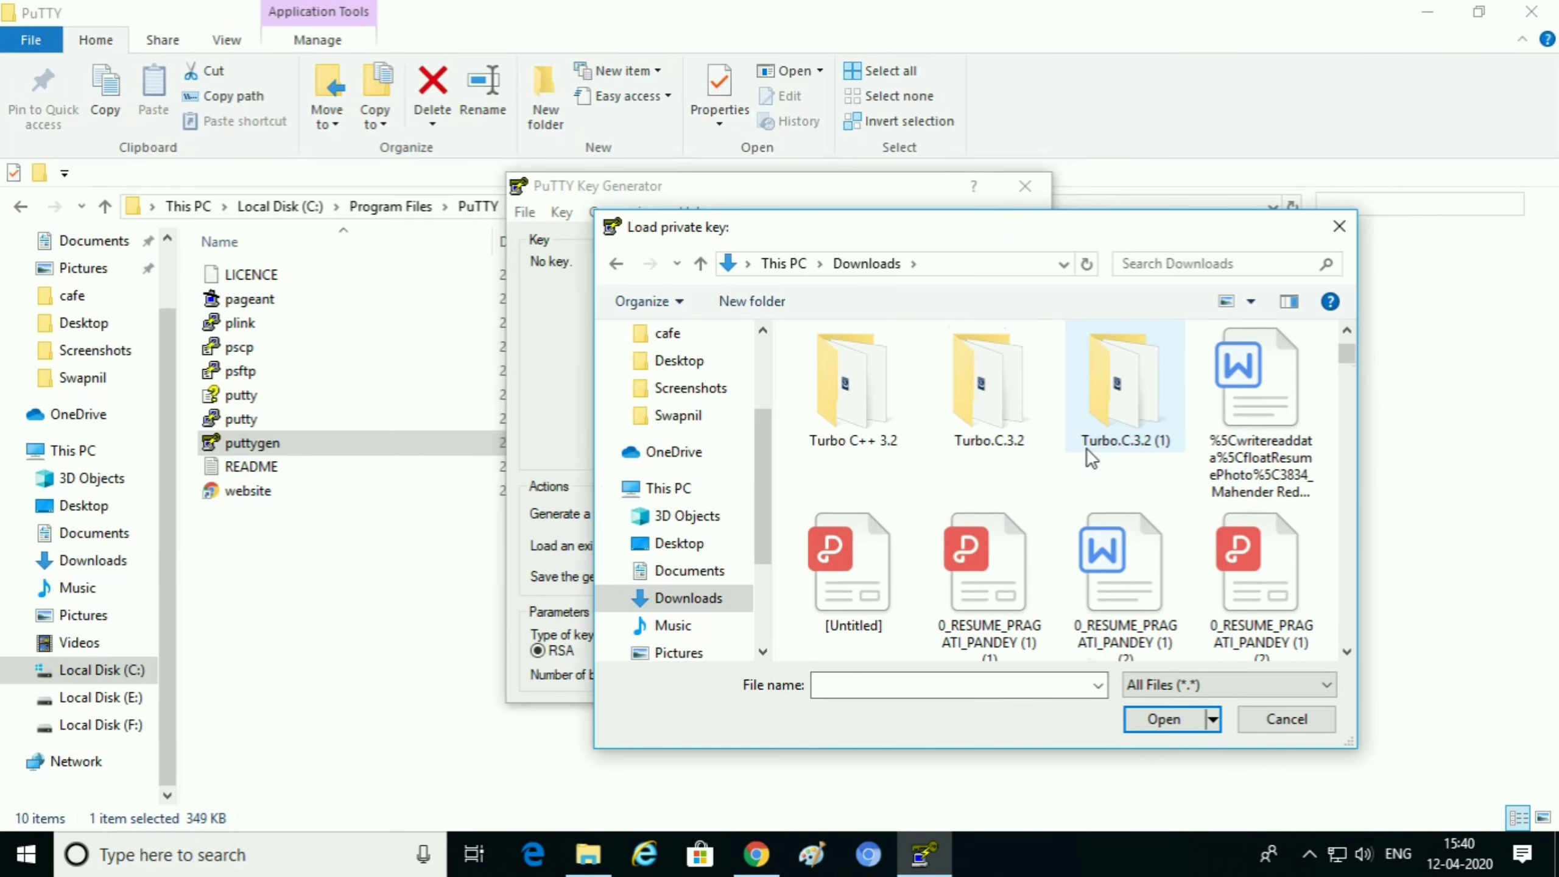
{"action": "scroll", "coordinate": [1090, 458], "scroll_direction": "down", "scroll_amount": 8}
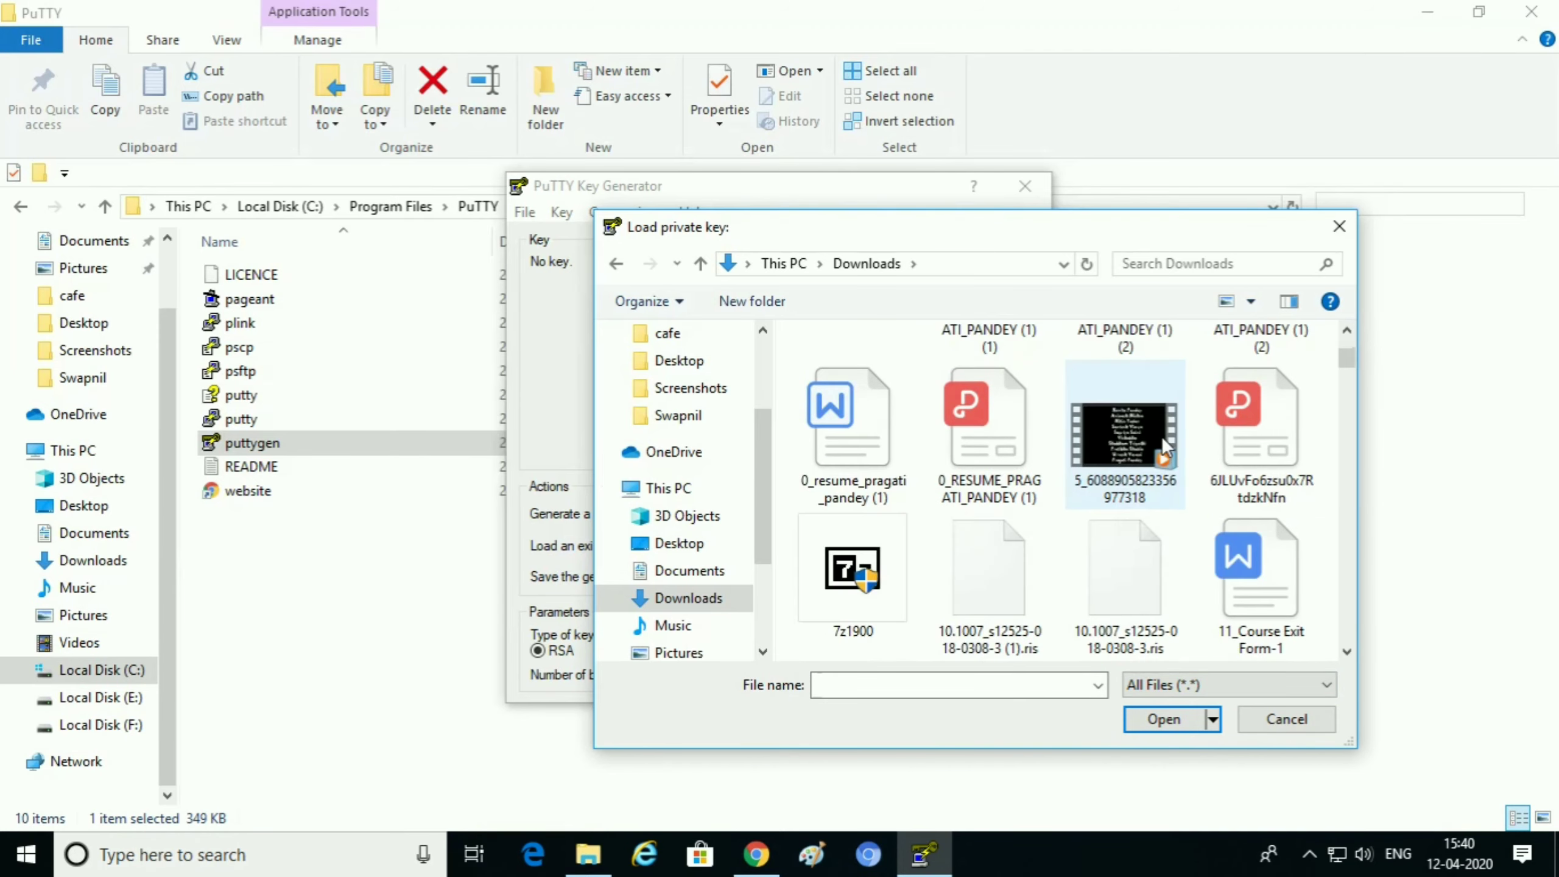
{"action": "scroll", "coordinate": [1166, 446], "scroll_direction": "down", "scroll_amount": 4}
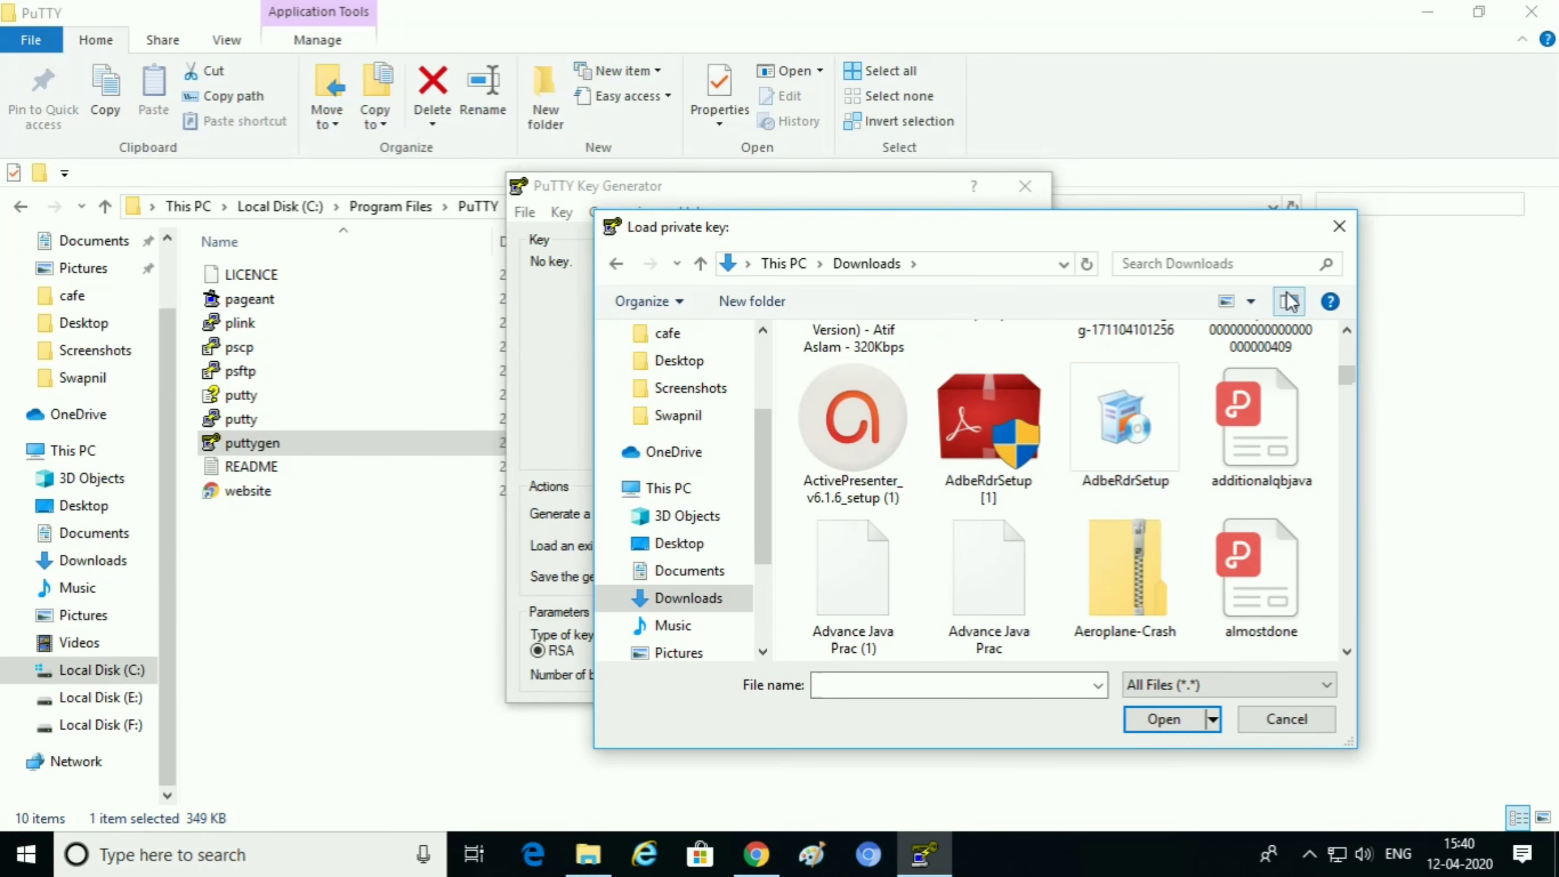
{"action": "left_click", "coordinate": [1257, 255]}
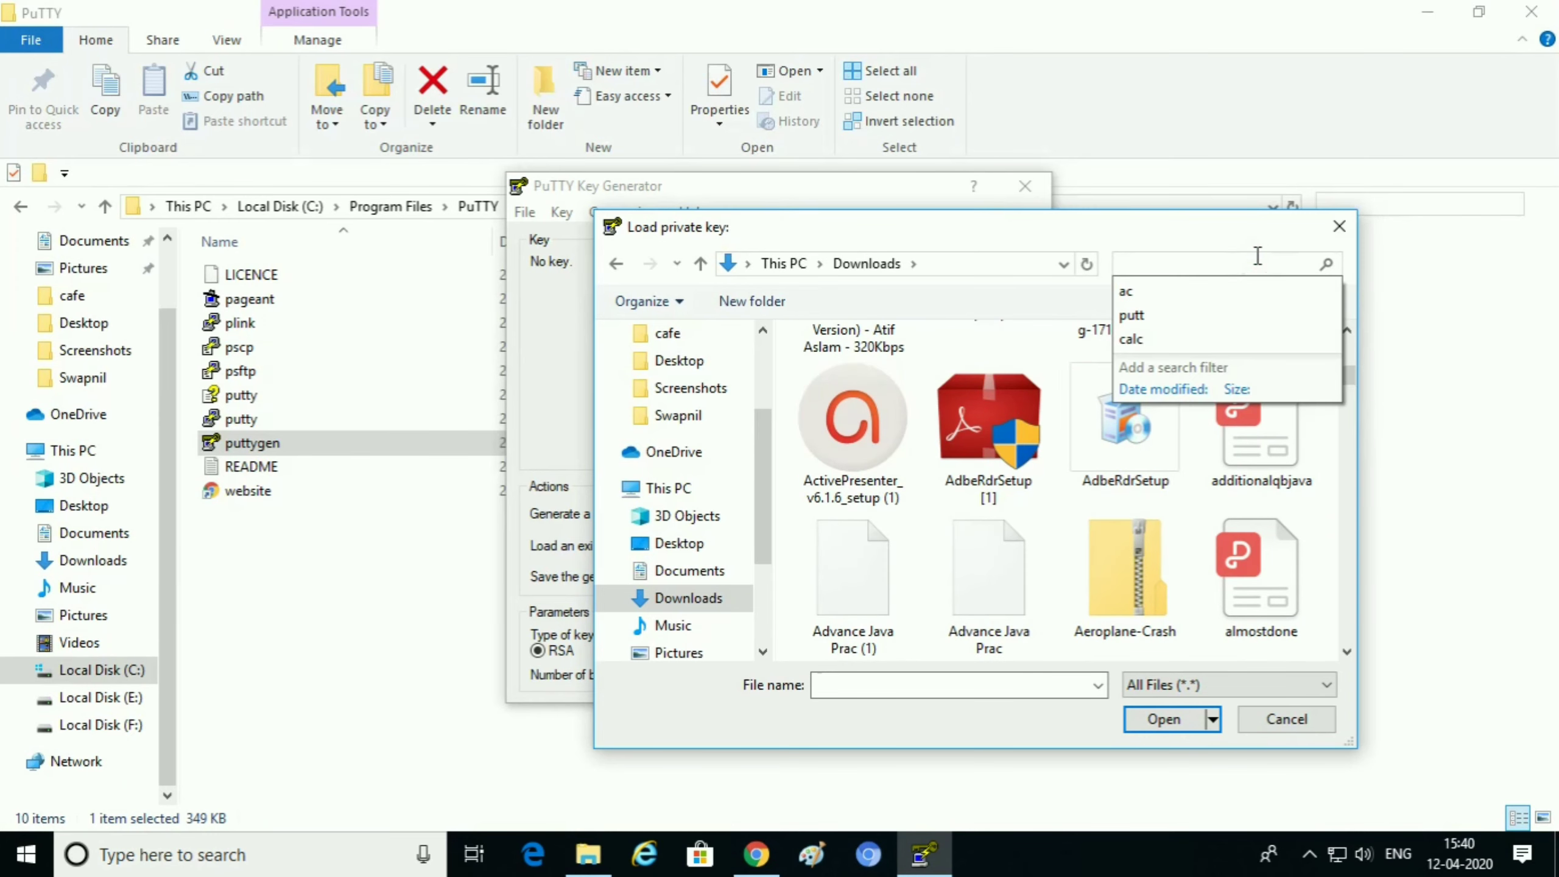
{"action": "type", "text": "pr"}
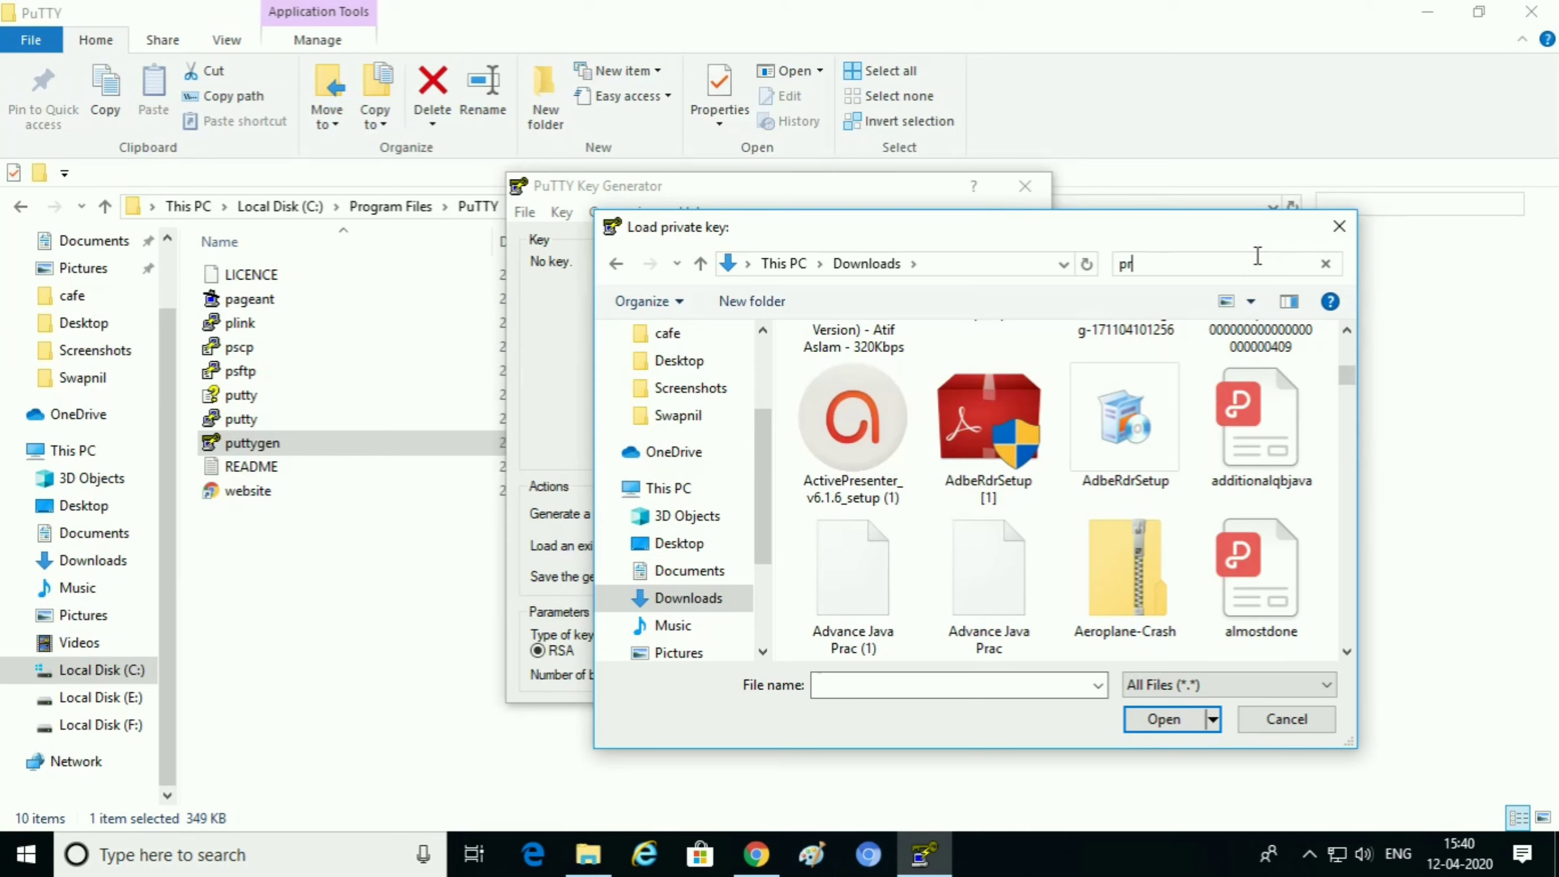
{"action": "key", "text": "BackSpace"}
{"action": "key", "text": "BackSpace"}
{"action": "type", "text": "a"}
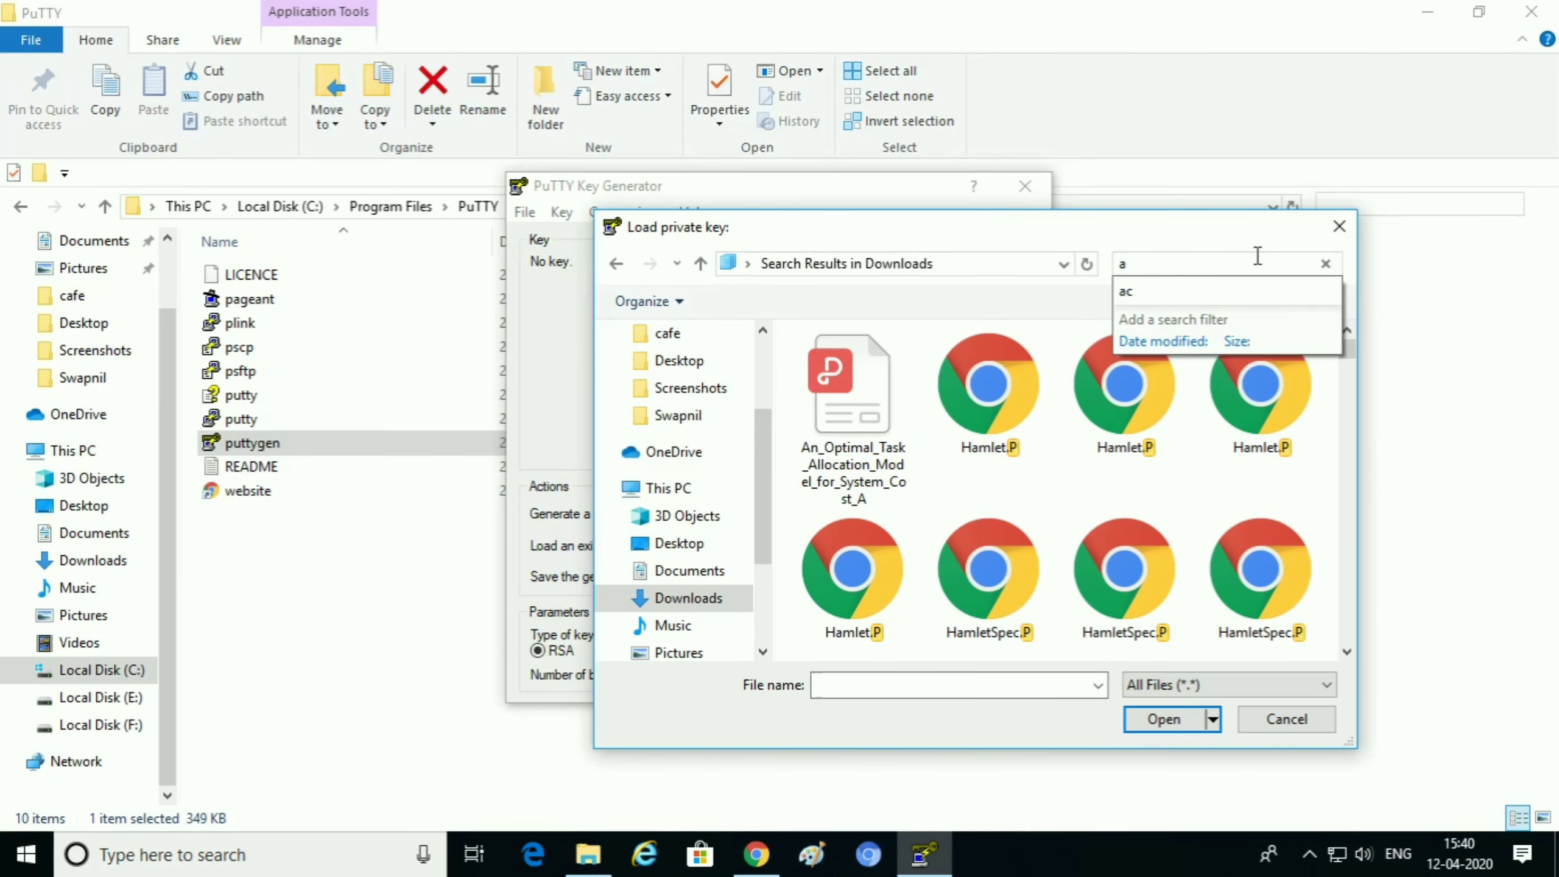
{"action": "type", "text": "g"}
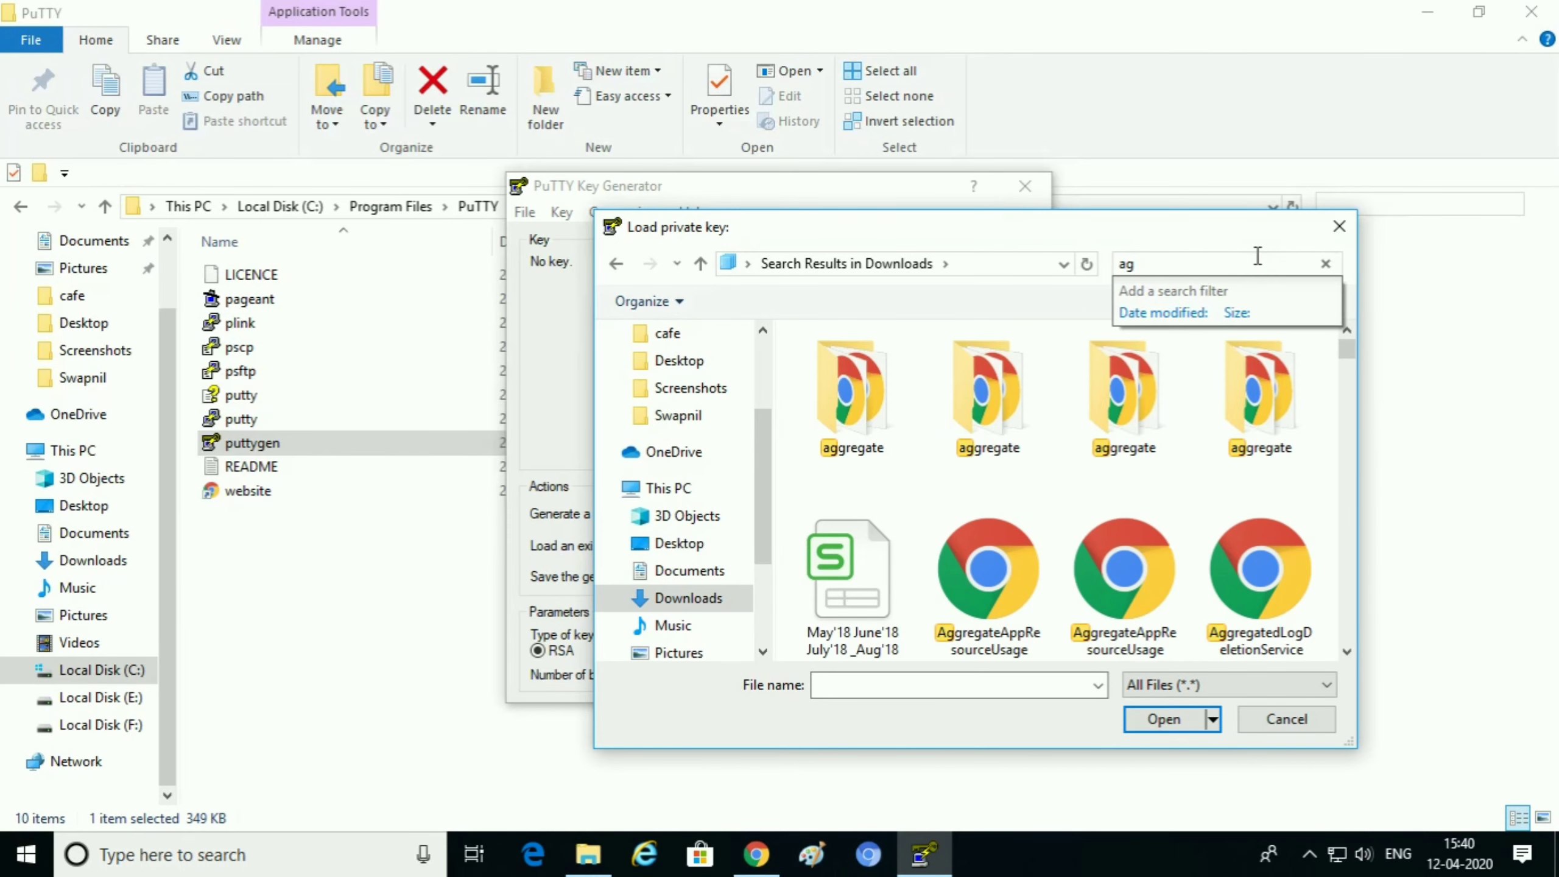
{"action": "type", "text": "s"}
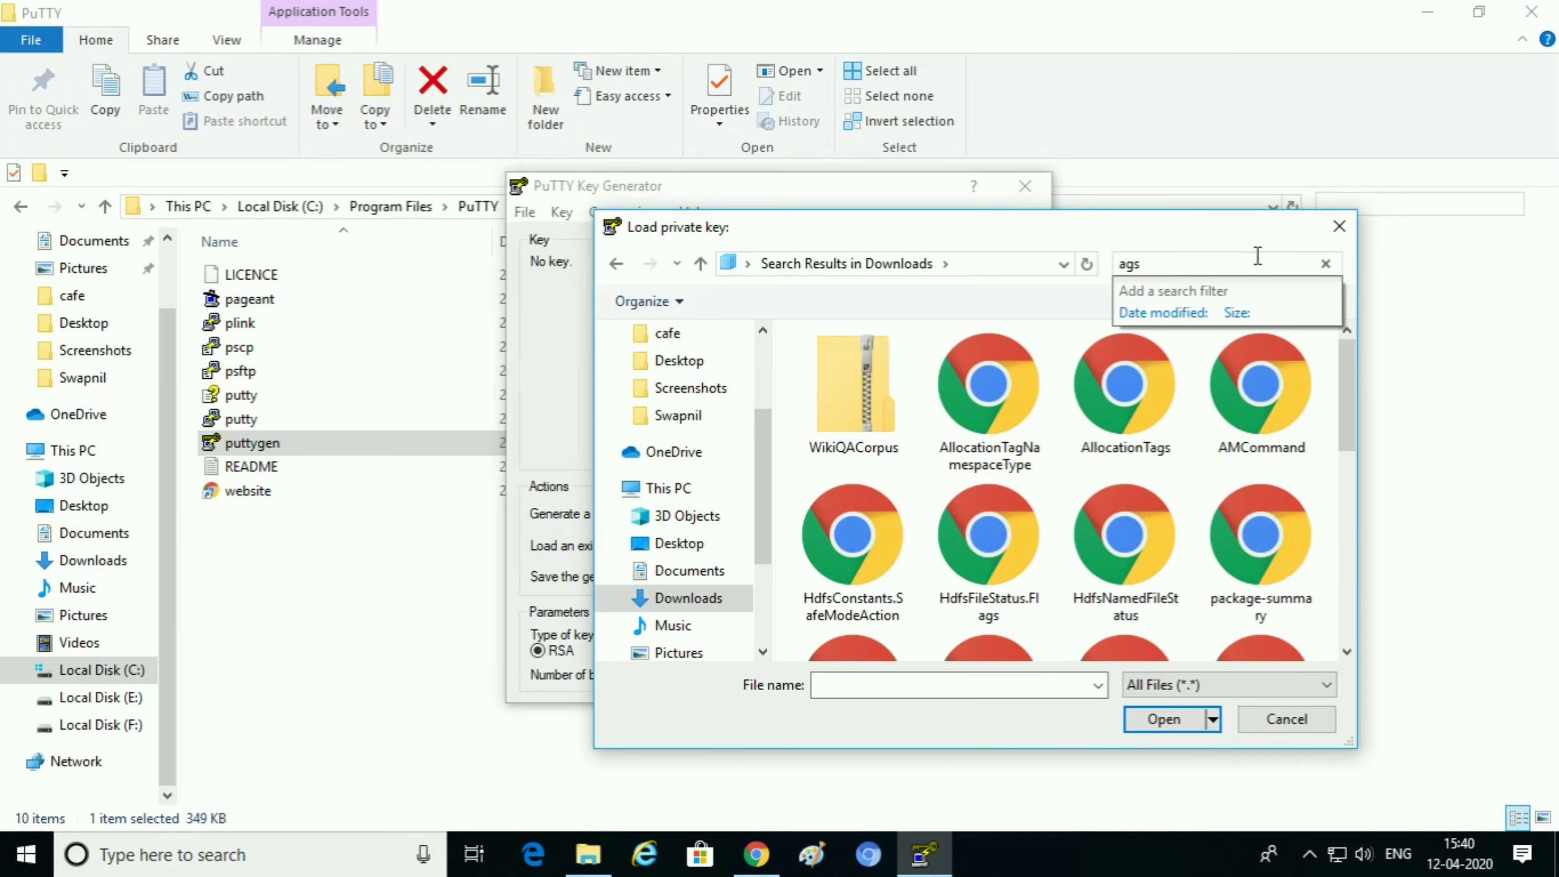
{"action": "left_click", "coordinate": [1125, 261]}
{"action": "type", "text": "pr"}
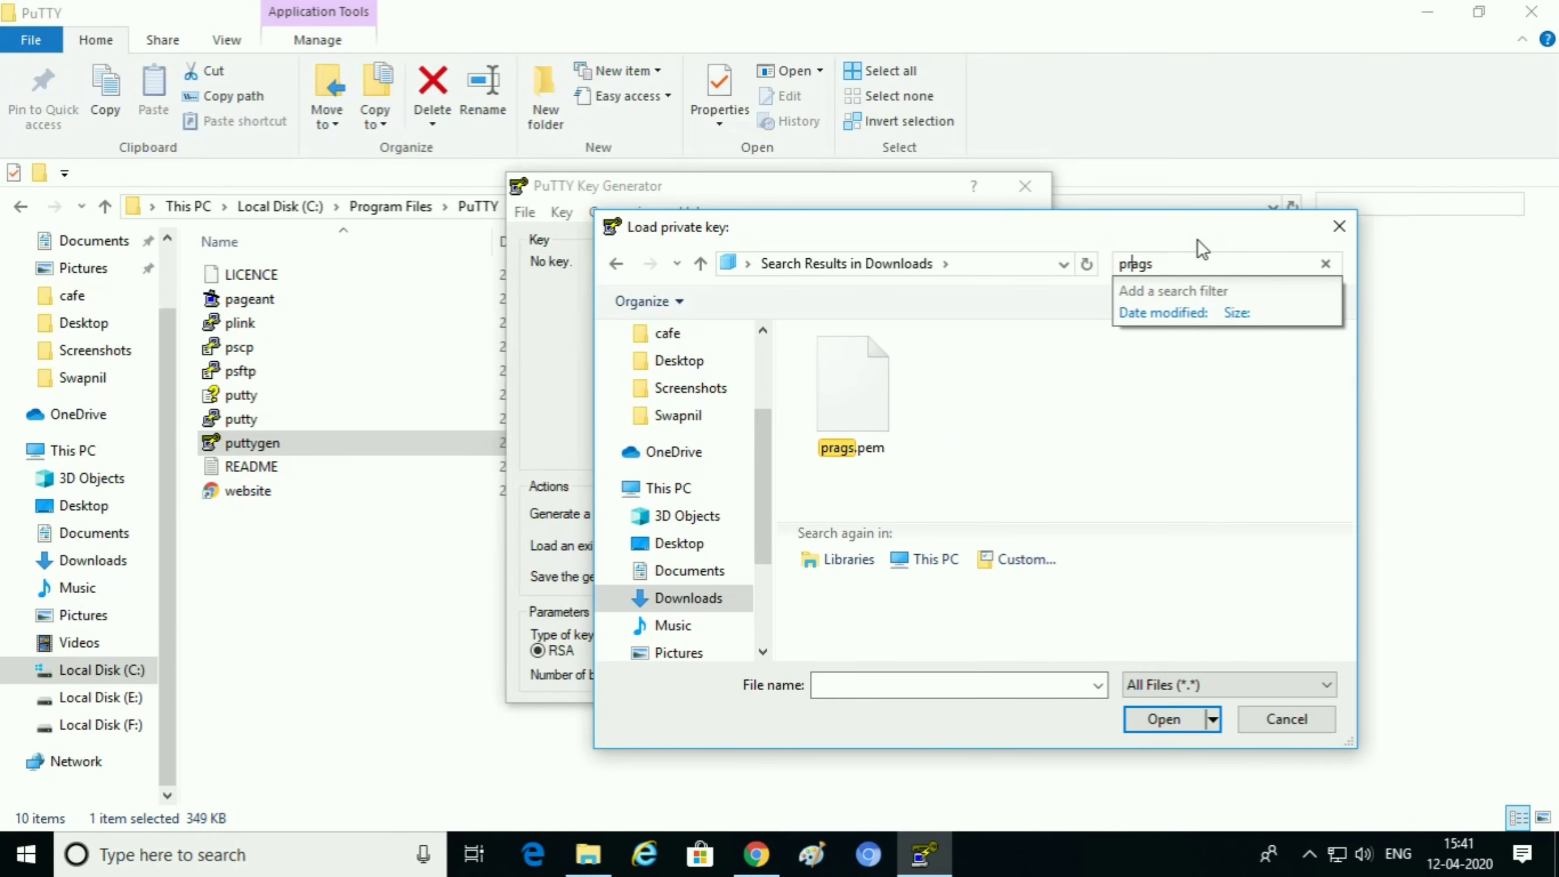
- Load prags.pem as the existing private key and dismiss the import notice
{"action": "left_click", "coordinate": [855, 371]}
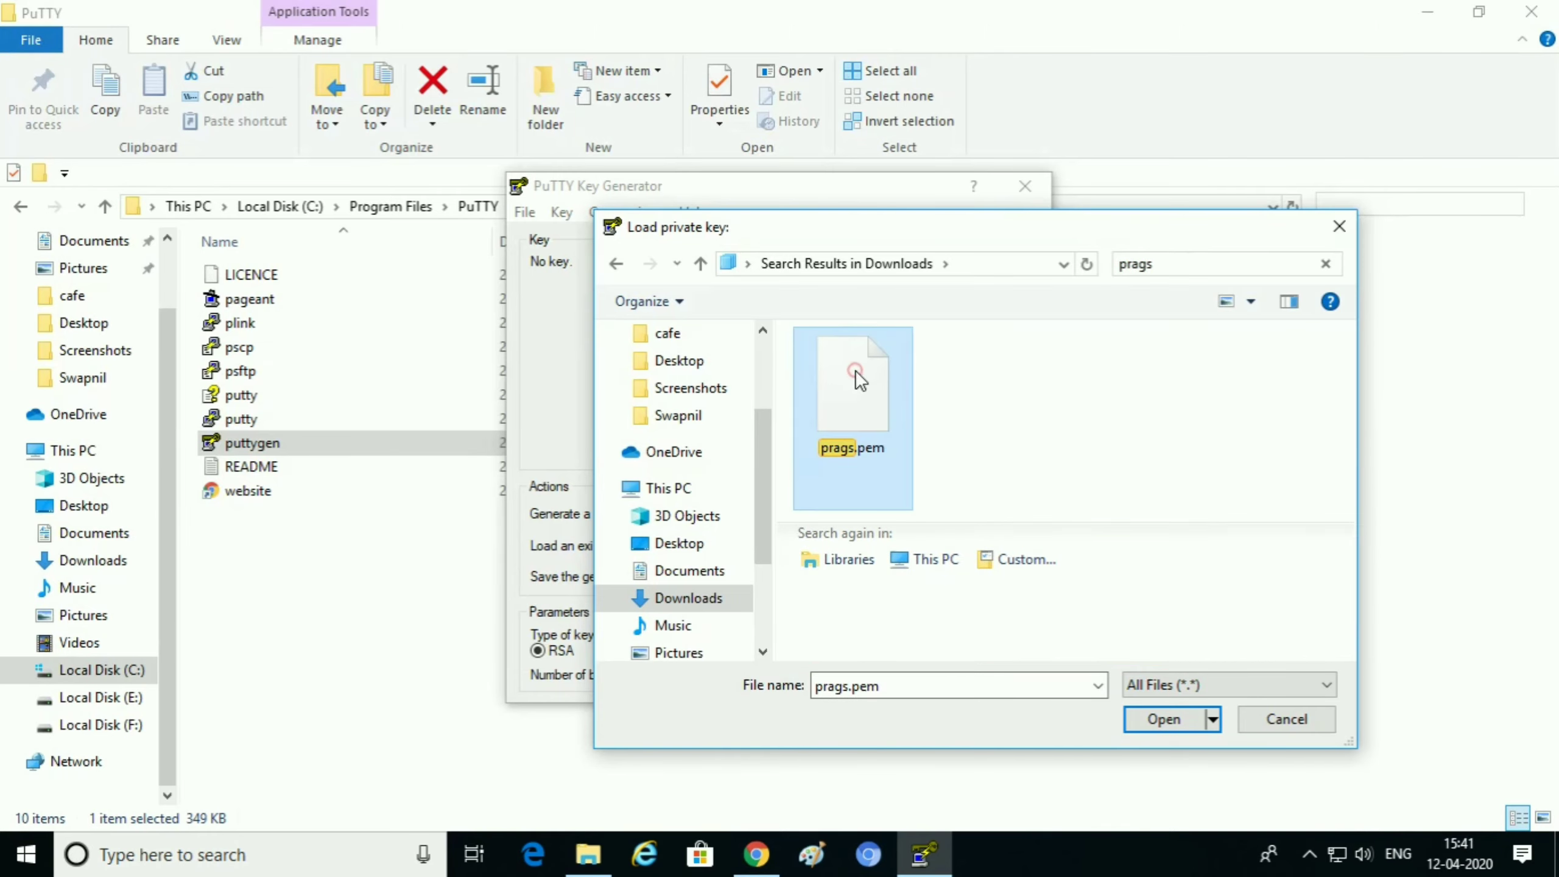
{"action": "left_click", "coordinate": [1157, 722]}
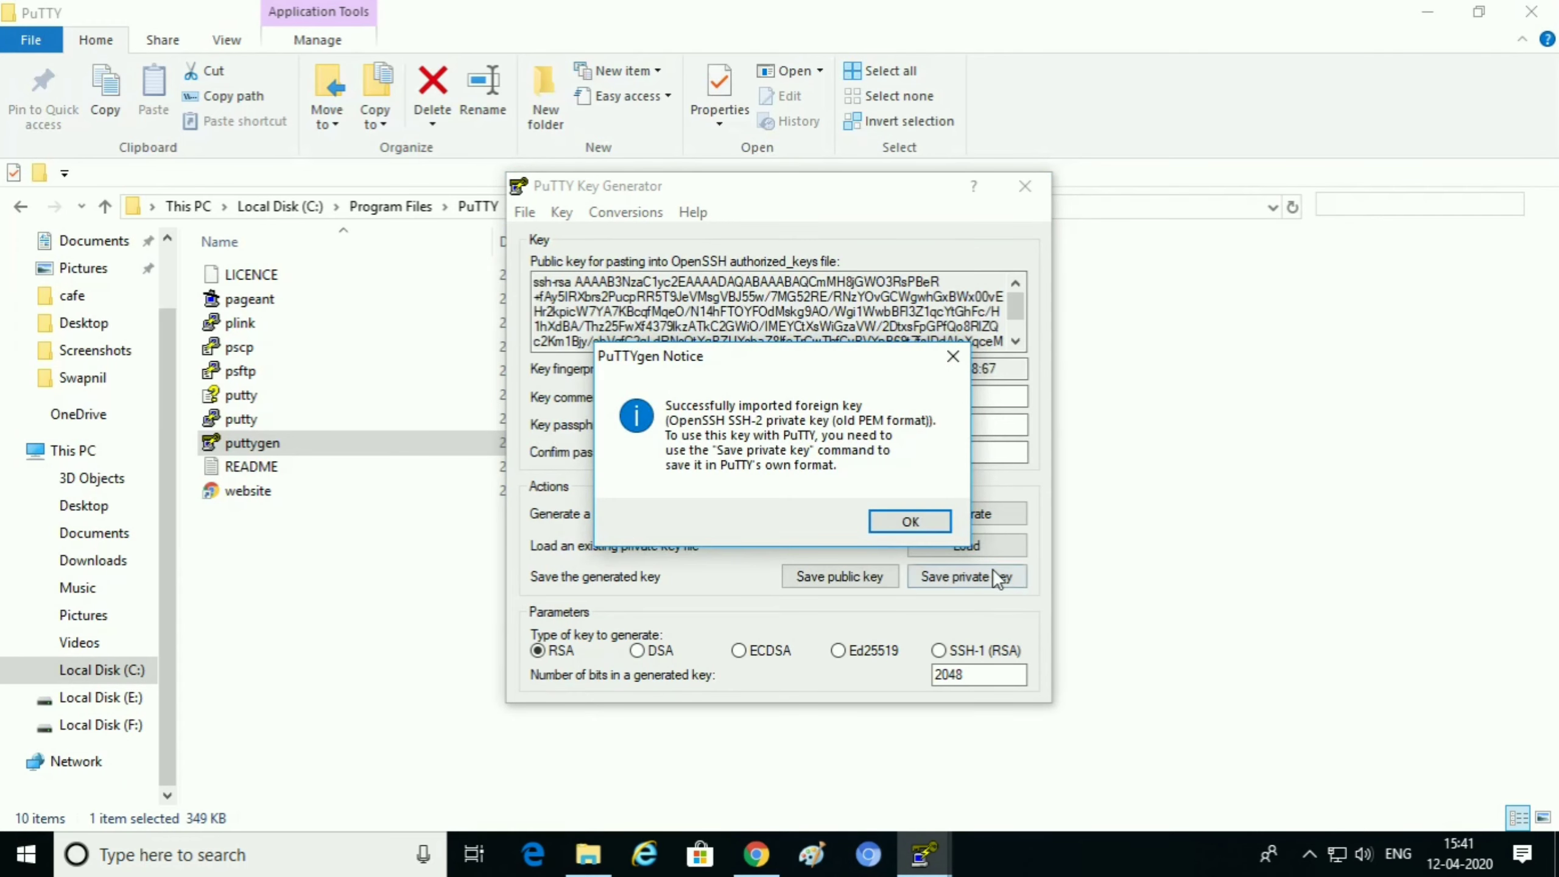
{"action": "left_click", "coordinate": [910, 522]}
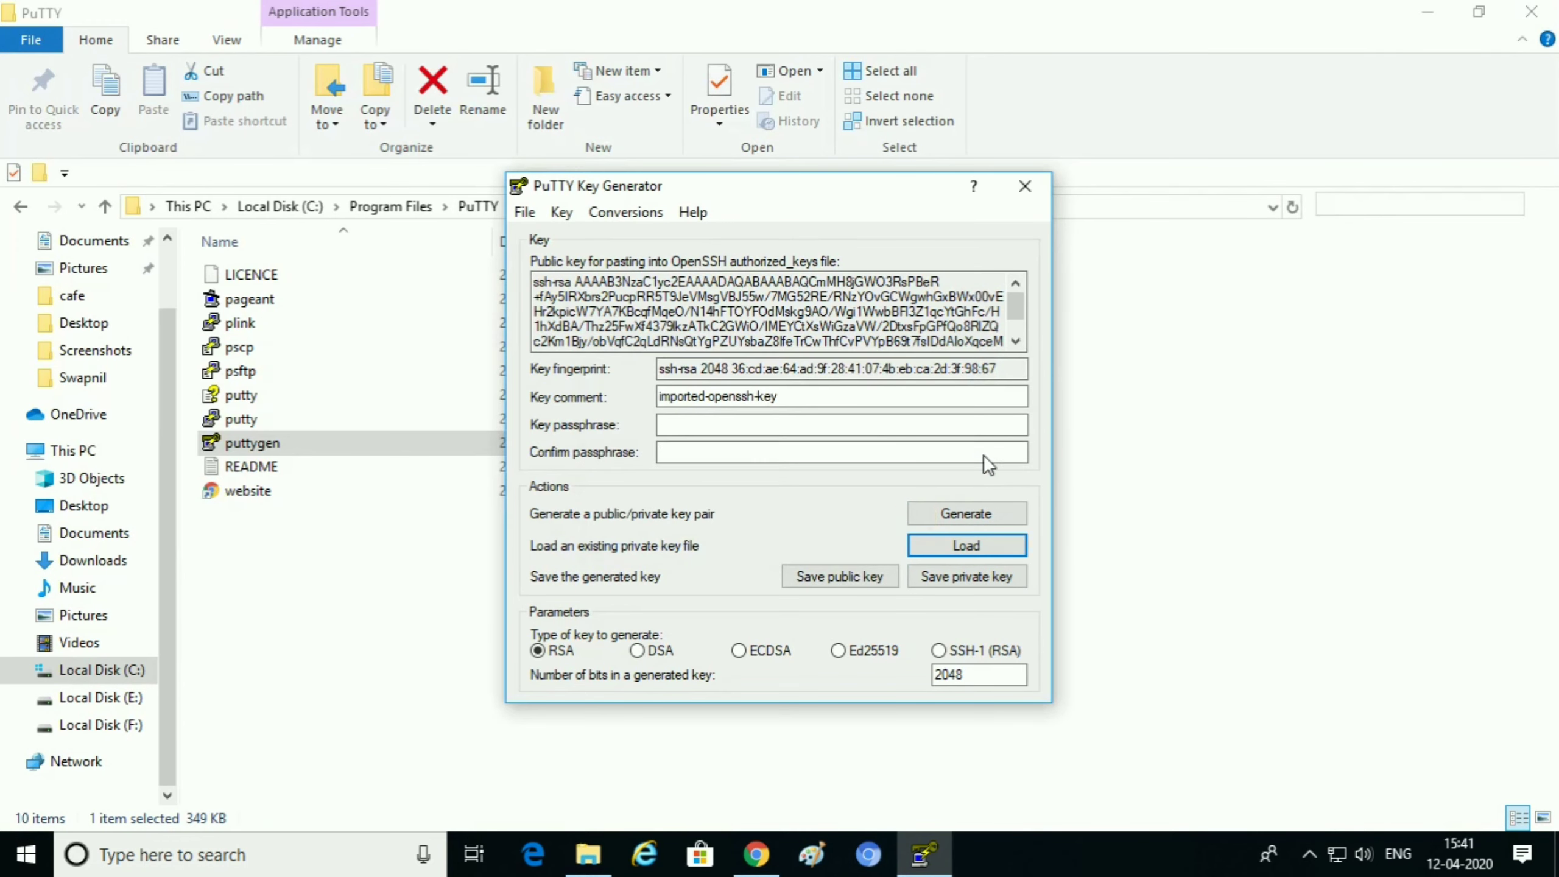
- Save the private key without a passphrase to the Desktop as pragsprivatekey and close the key generator
{"action": "left_click", "coordinate": [950, 579]}
{"action": "left_click", "coordinate": [819, 495]}
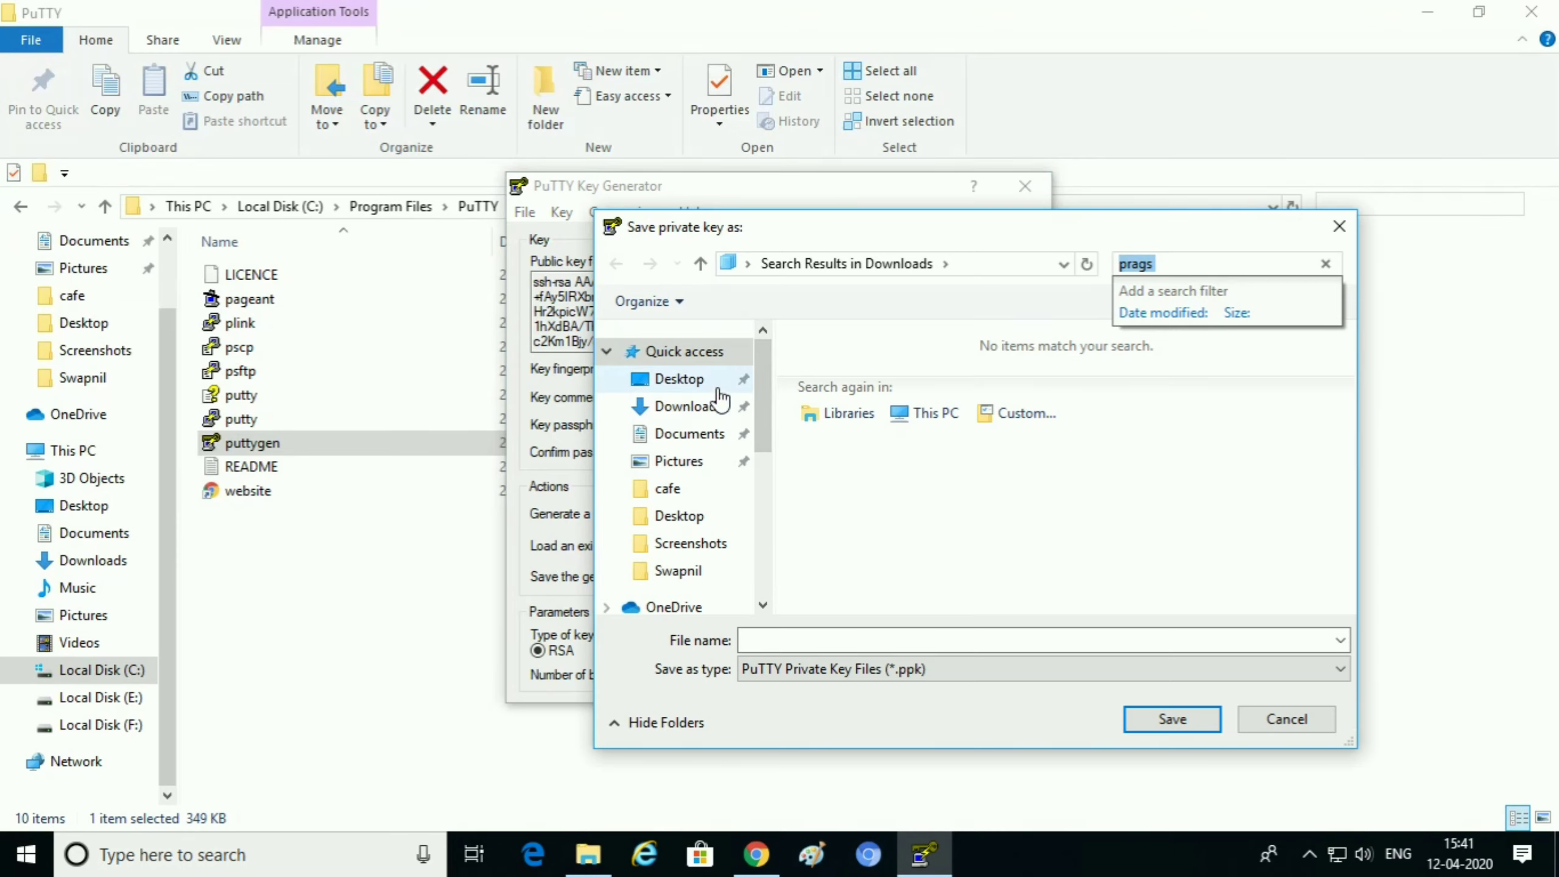
{"action": "left_click", "coordinate": [700, 378]}
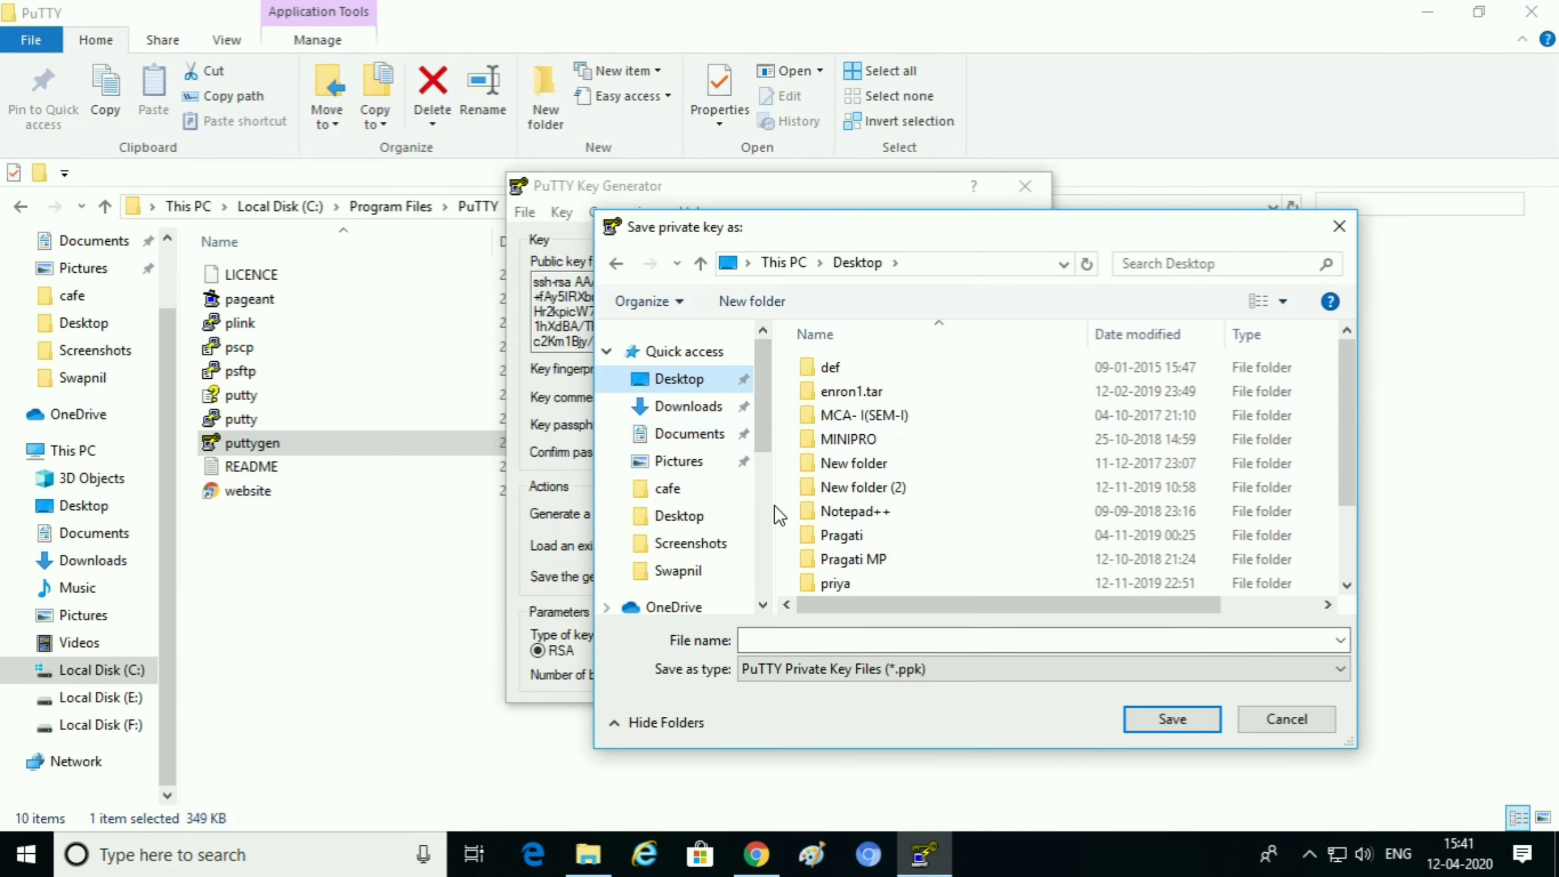
{"action": "left_click", "coordinate": [822, 639]}
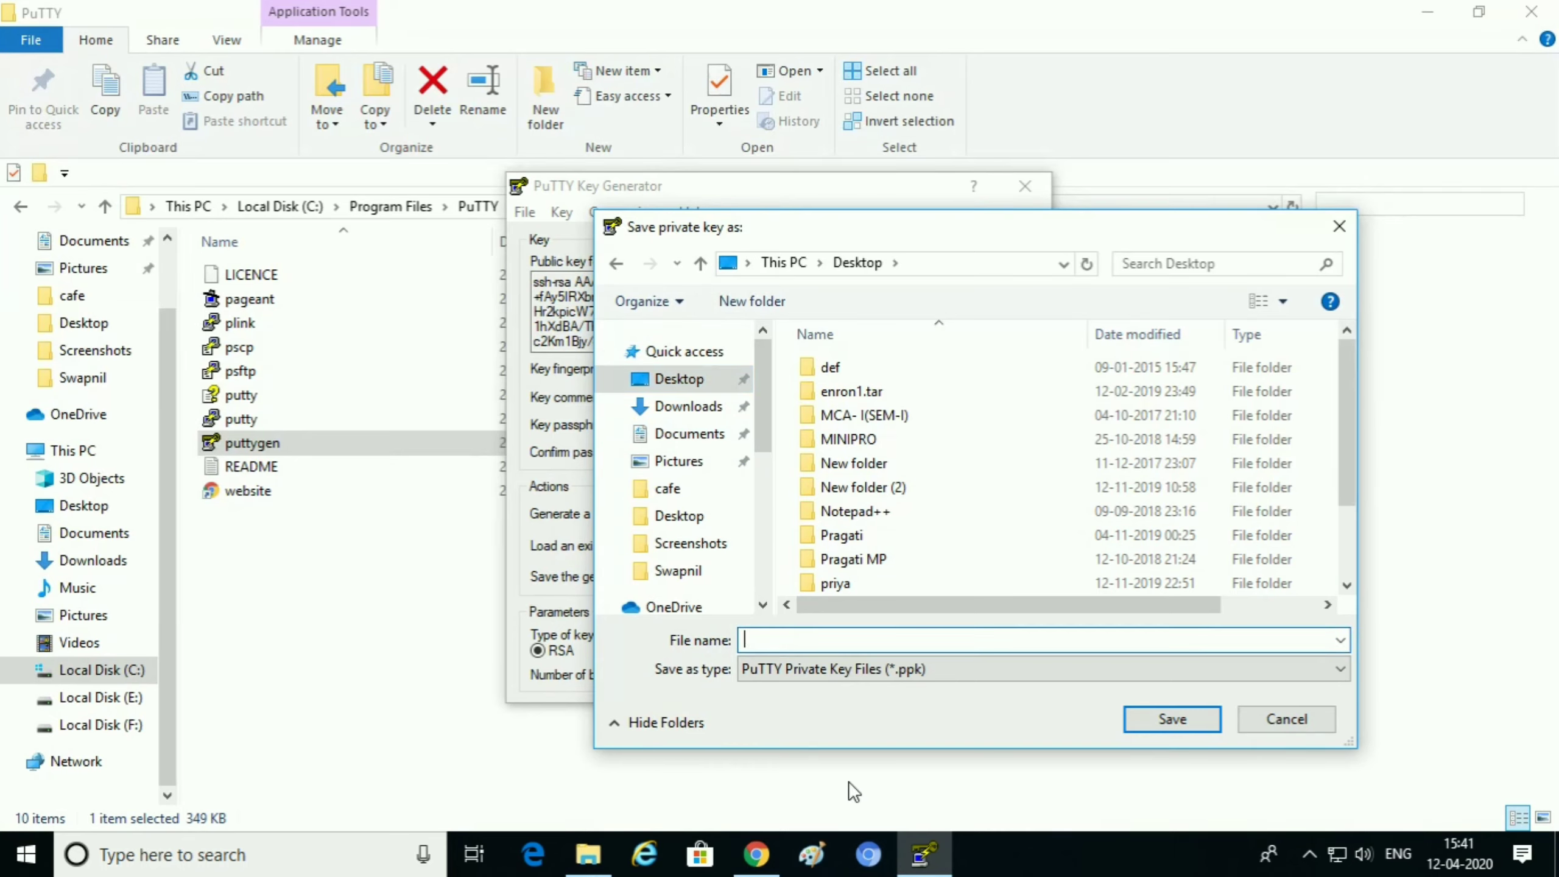
{"action": "type", "text": "pragsprivatekey"}
{"action": "left_click", "coordinate": [1170, 721]}
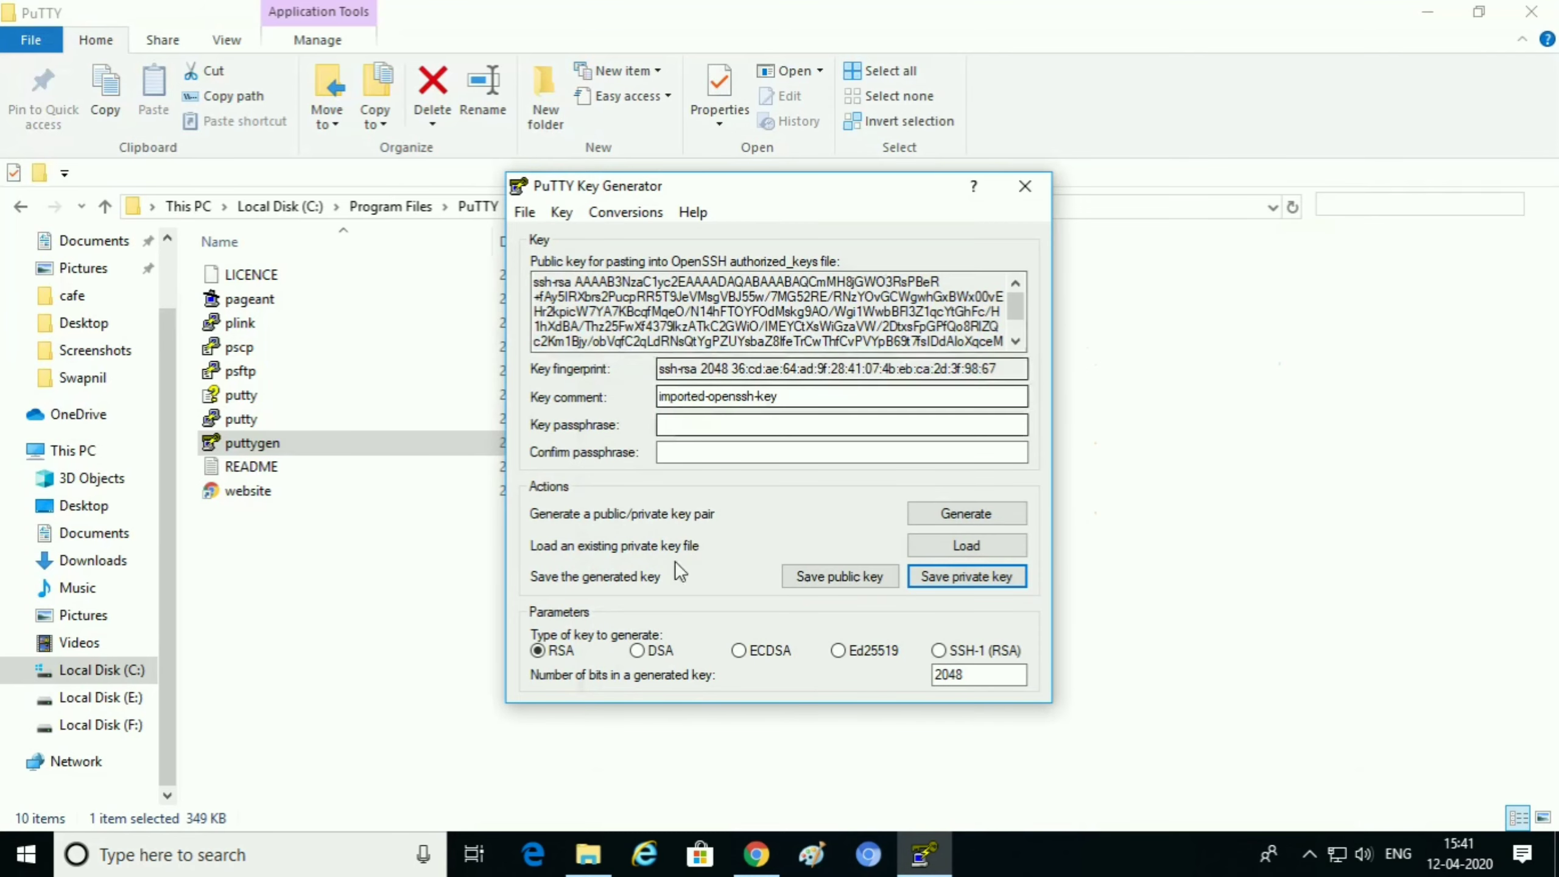
{"action": "left_click", "coordinate": [1038, 186]}
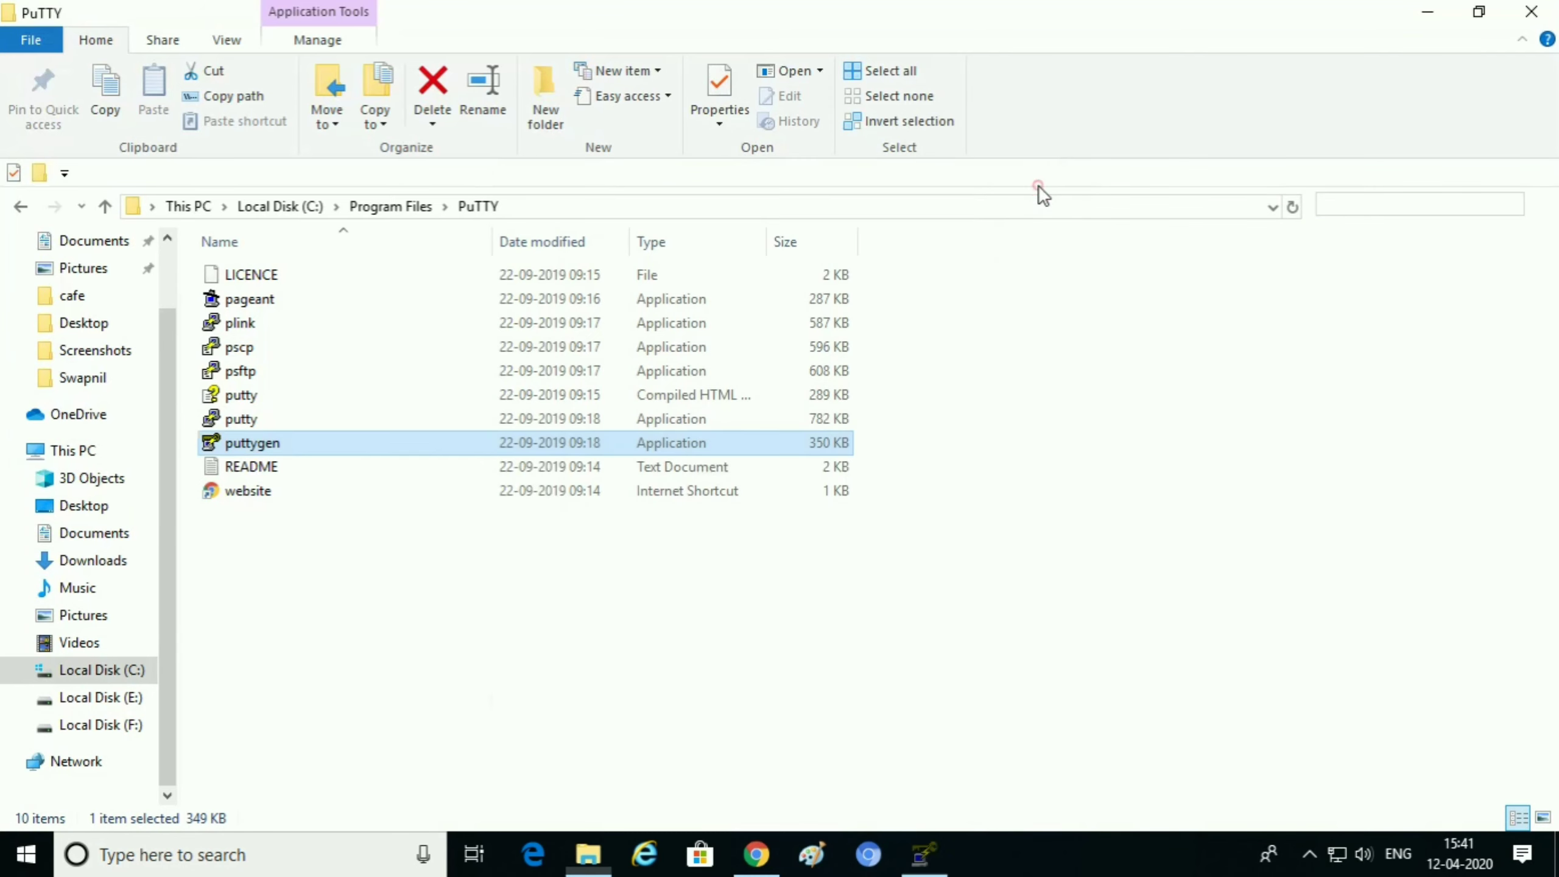
- Minimize File Explorer, return to the EC2 console in Chrome, expand the Cloud instance's details and copy its IPv4 public IP
{"action": "left_click", "coordinate": [1425, 13]}
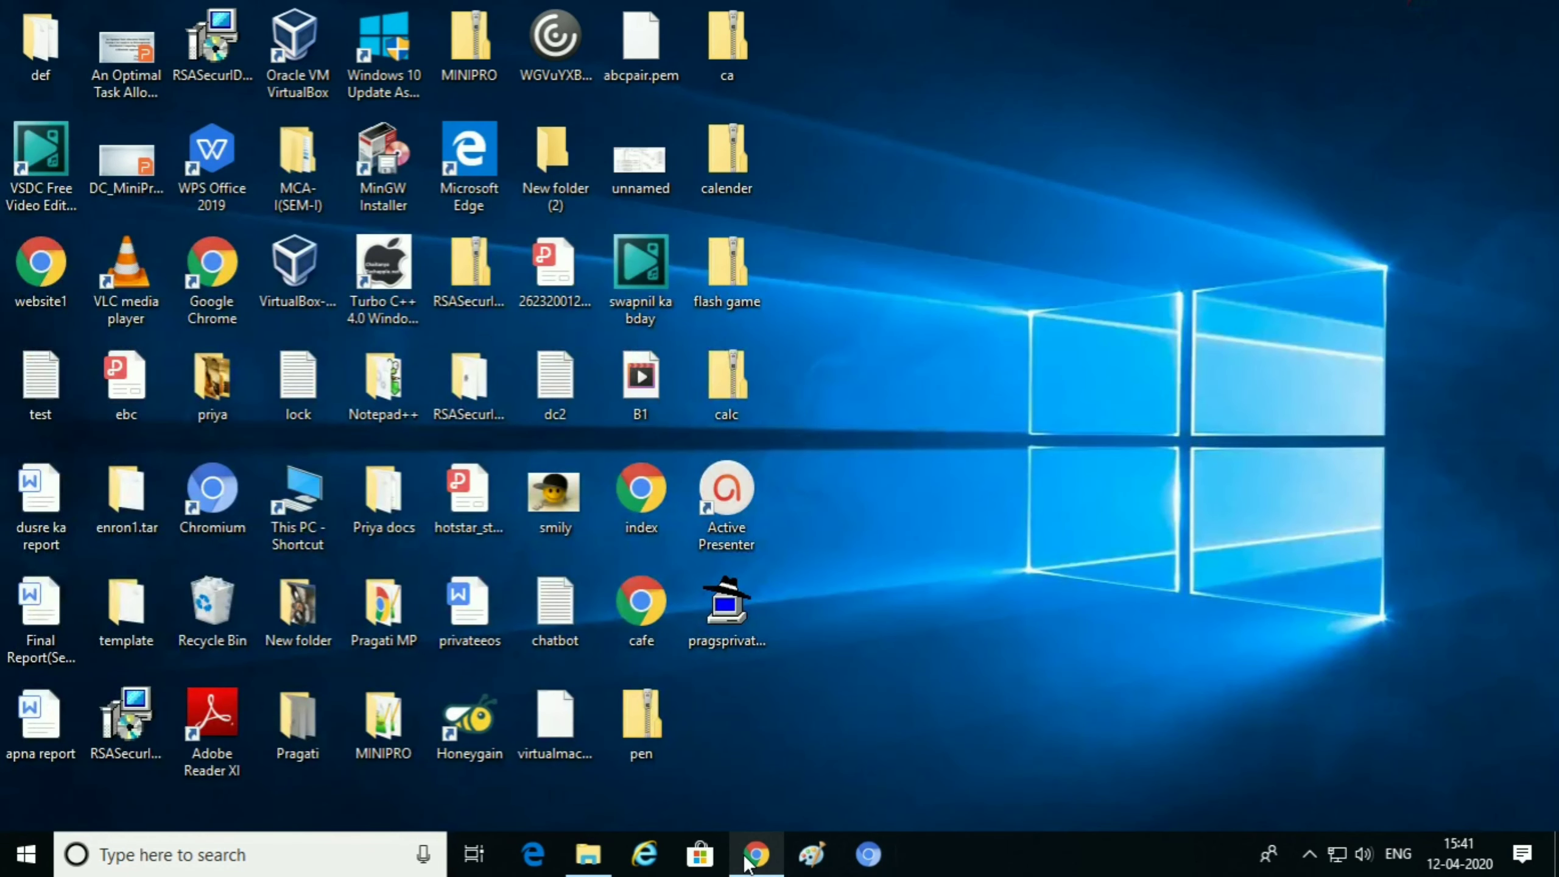
{"action": "mouse_move", "coordinate": [756, 854]}
{"action": "left_click", "coordinate": [709, 743]}
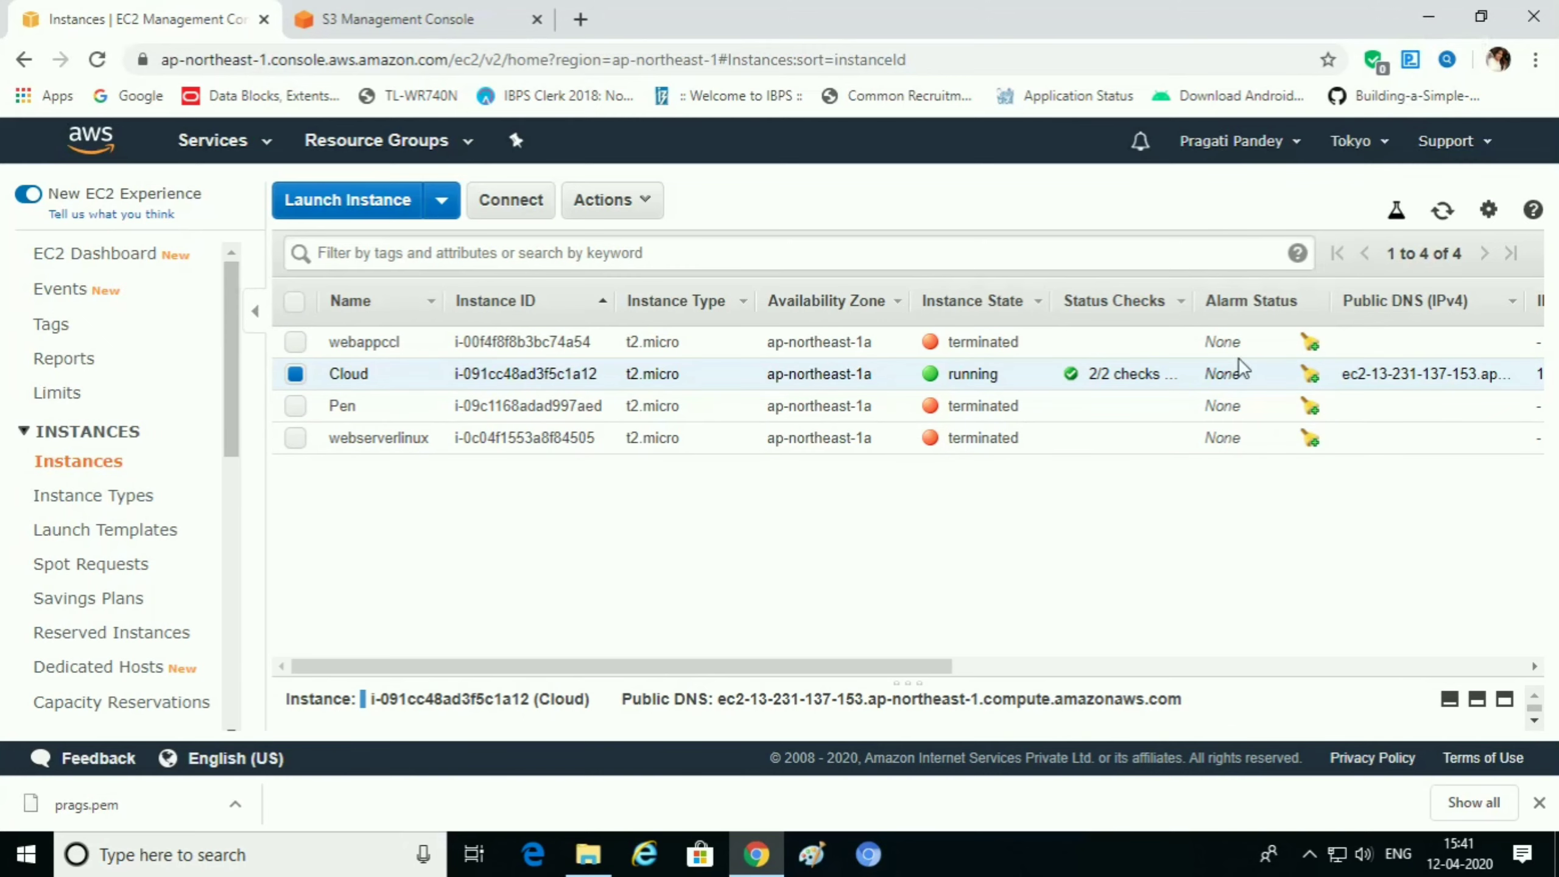
{"action": "left_click", "coordinate": [1505, 704]}
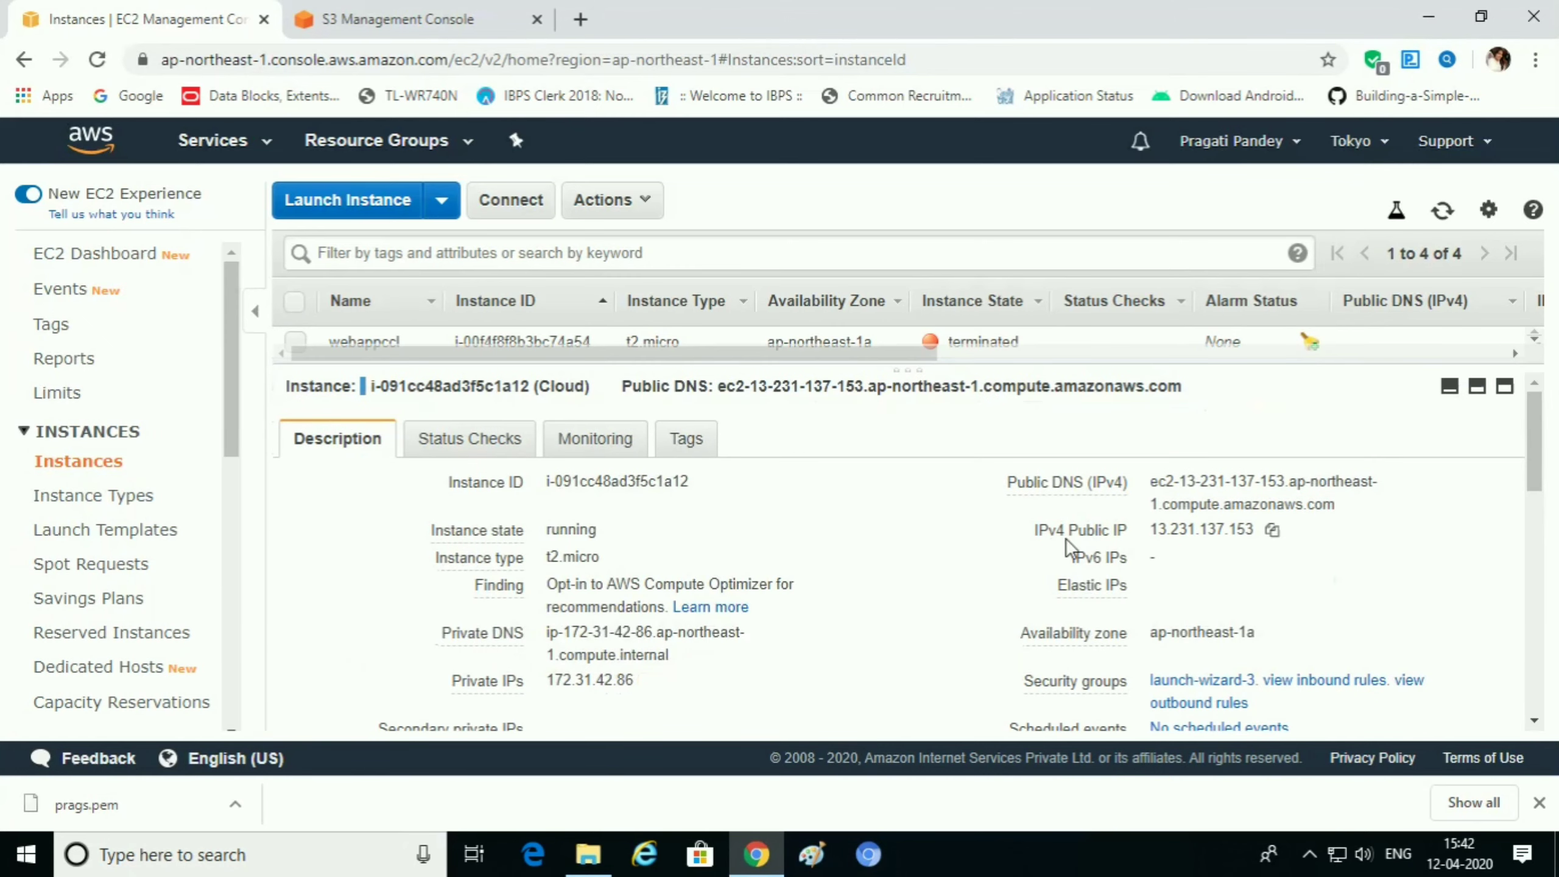
{"action": "left_click", "coordinate": [1273, 532]}
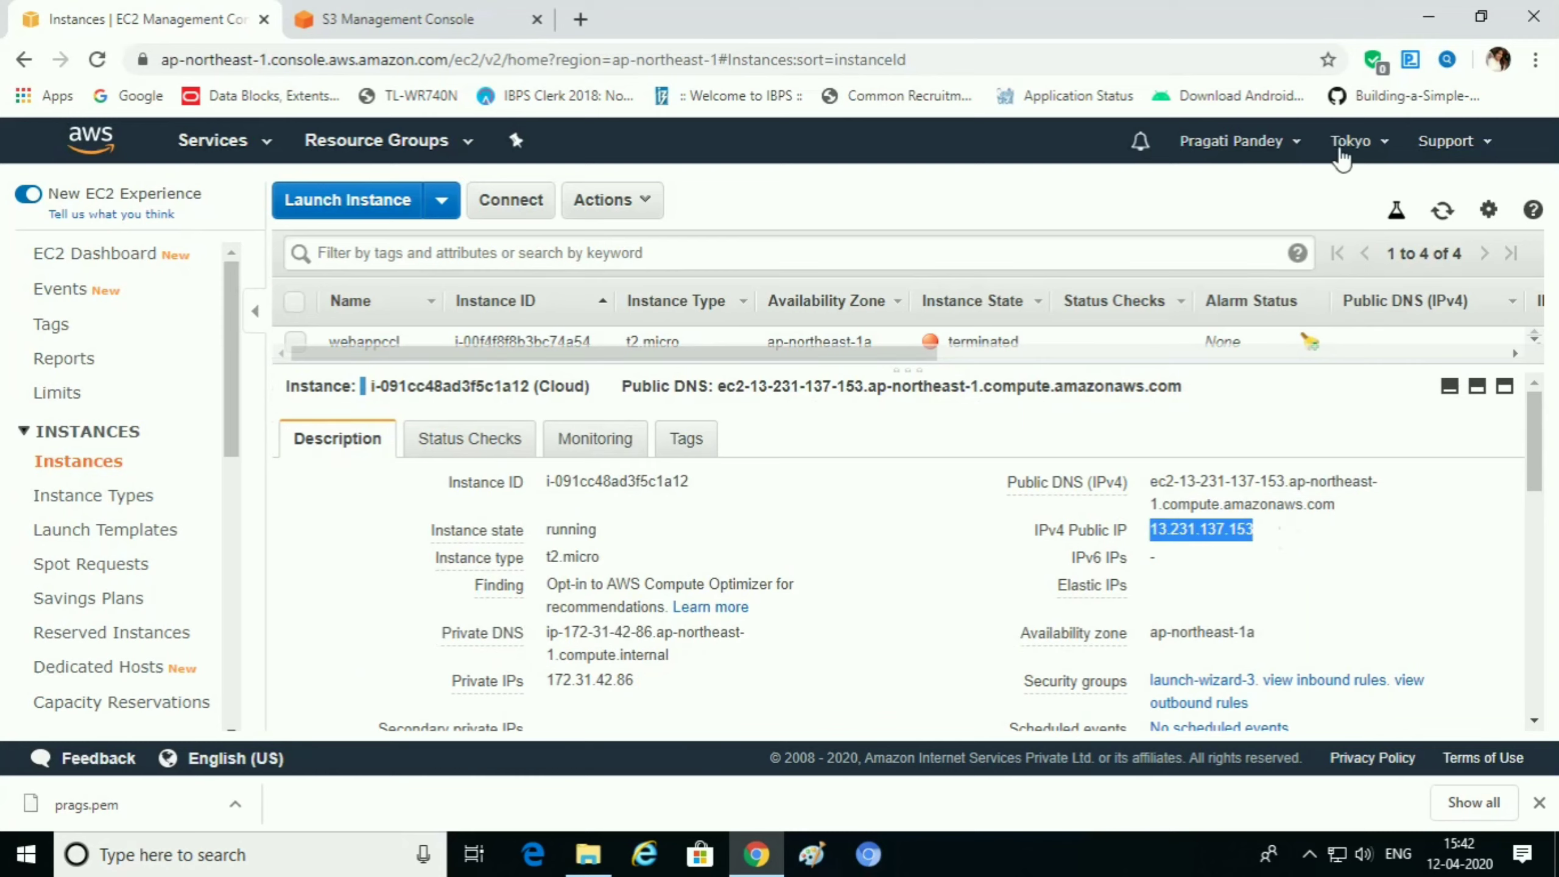
- Collapse the Cloud instance's details, minimize Chrome, and launch the putty application from the PuTTY program folder in File Explorer
{"action": "left_click", "coordinate": [1449, 388]}
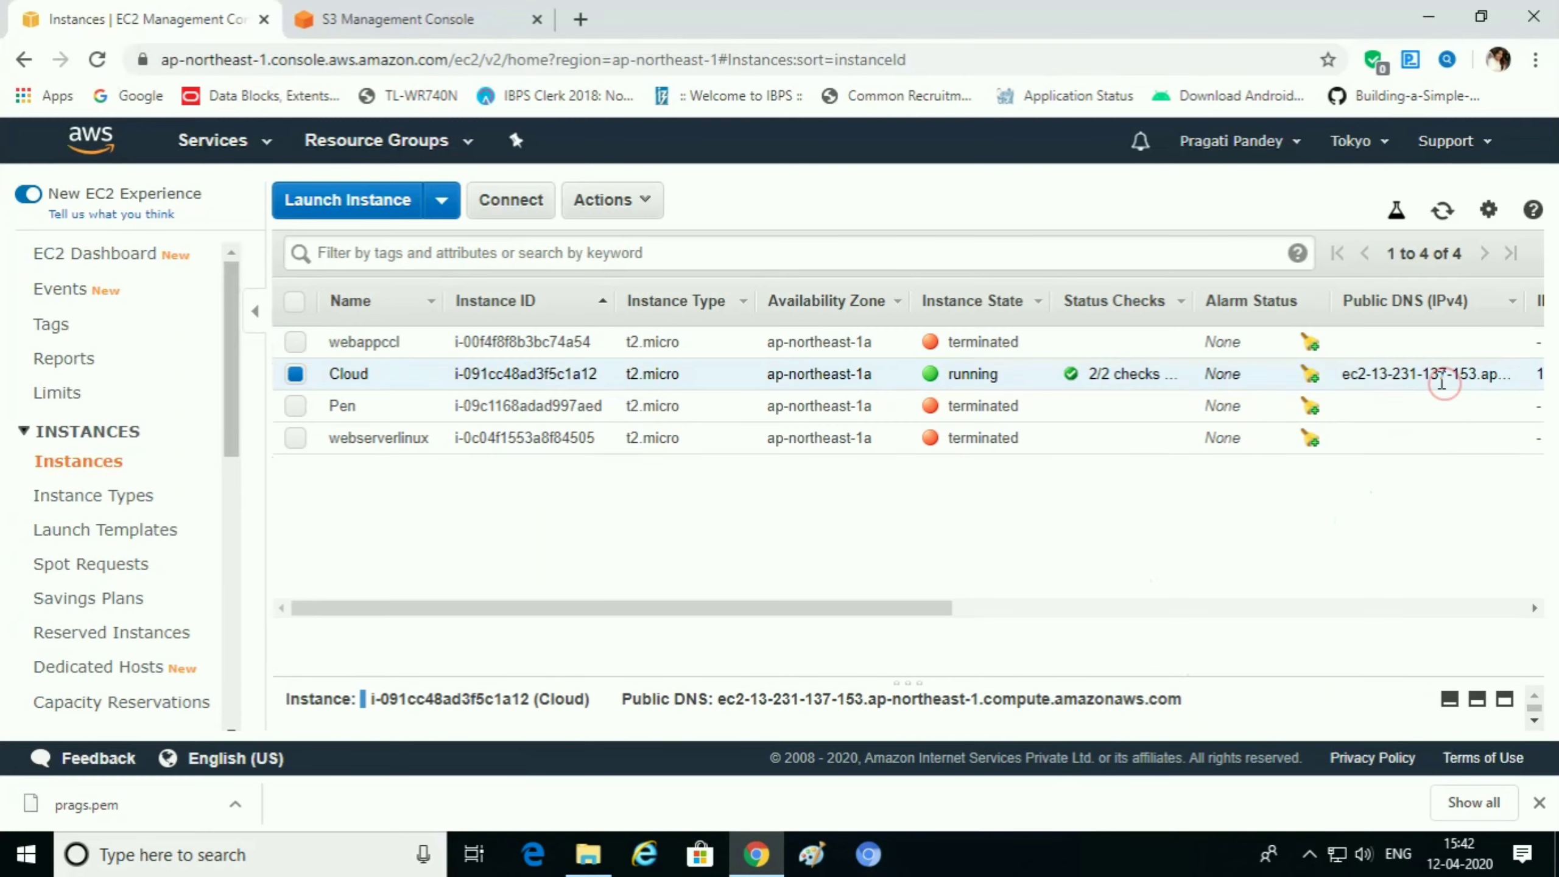
{"action": "left_click", "coordinate": [1430, 14]}
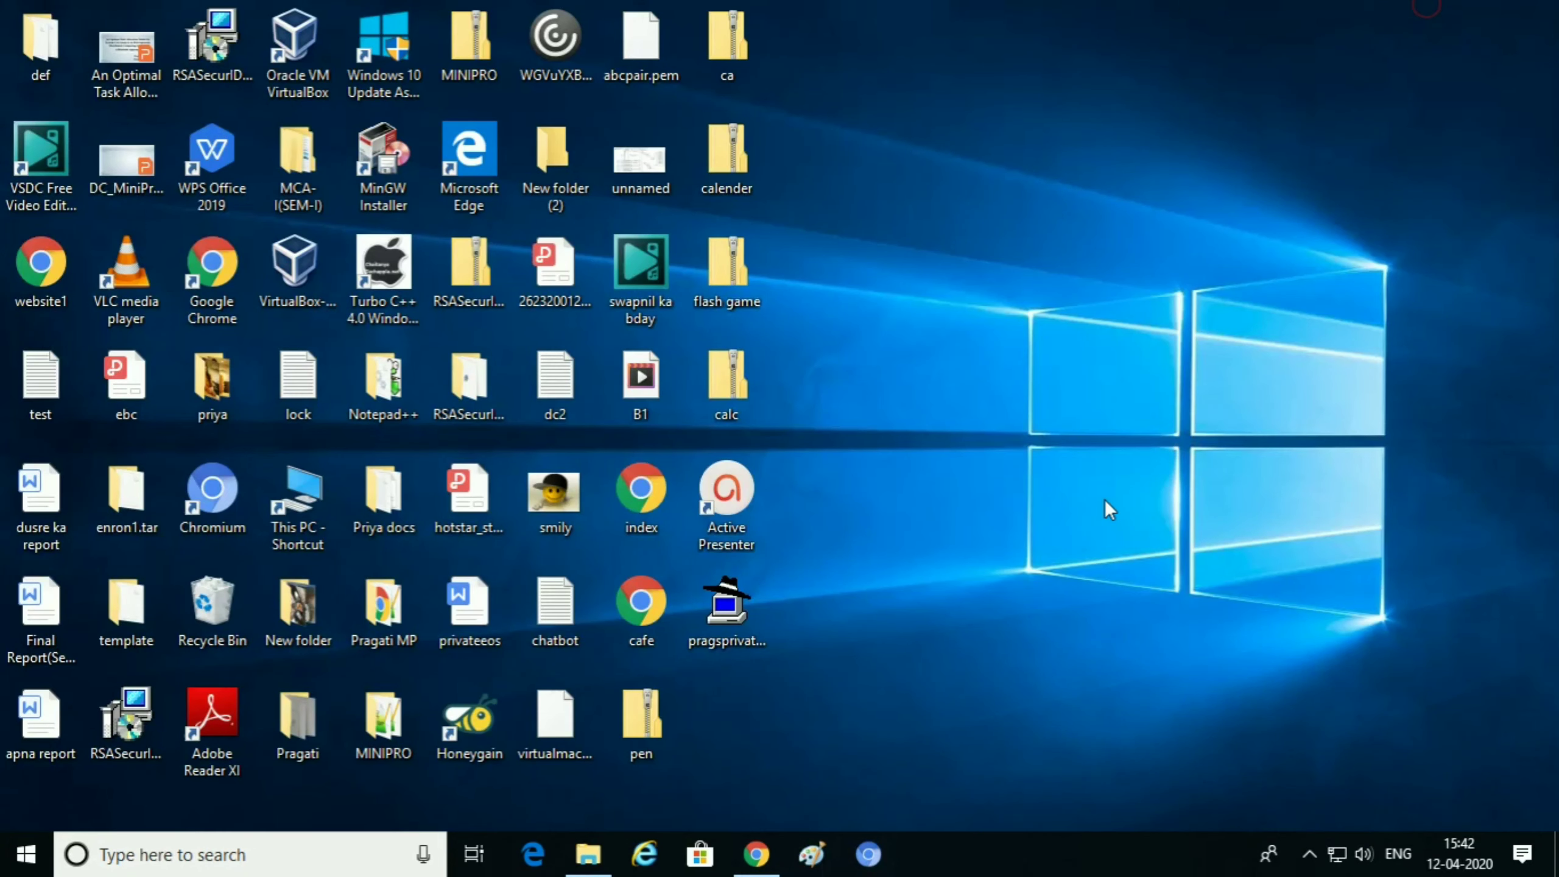
{"action": "mouse_move", "coordinate": [589, 863]}
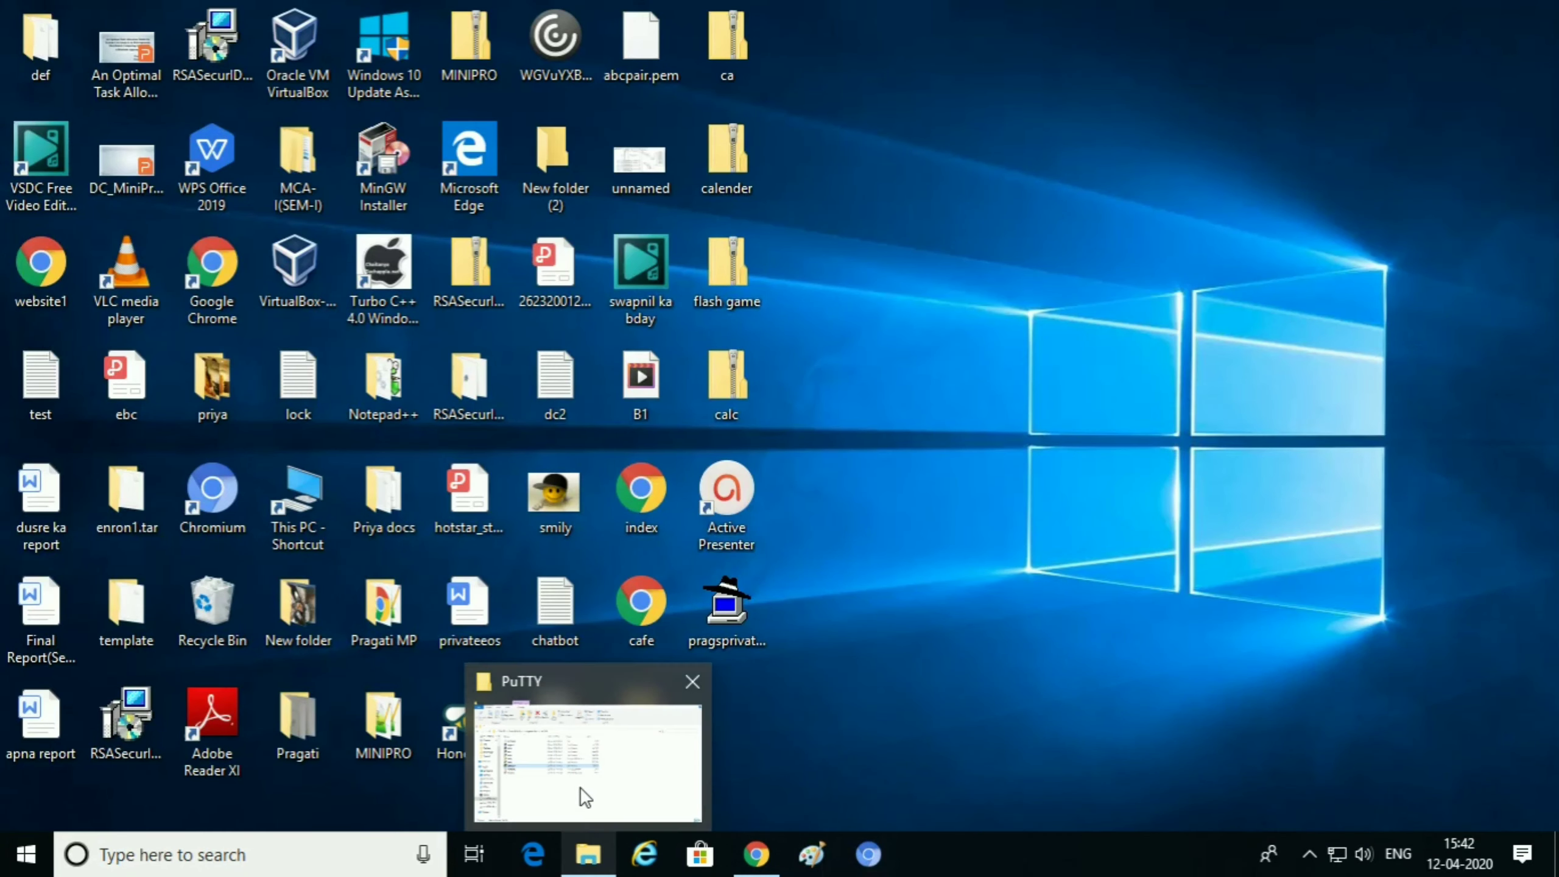
{"action": "left_click", "coordinate": [580, 787]}
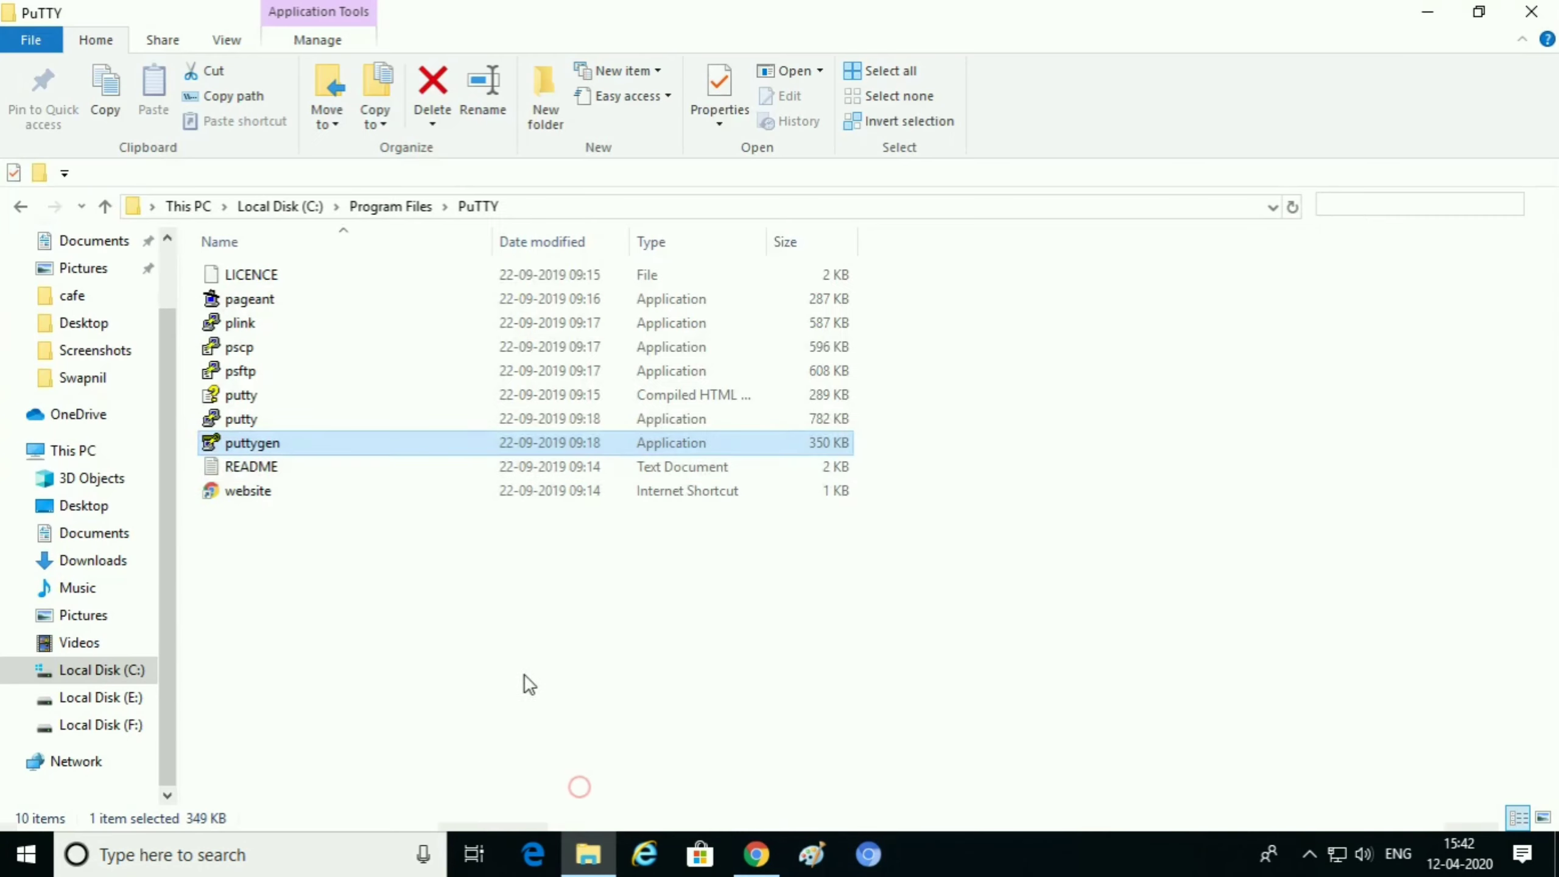
{"action": "left_click", "coordinate": [395, 412]}
{"action": "left_click", "coordinate": [394, 413]}
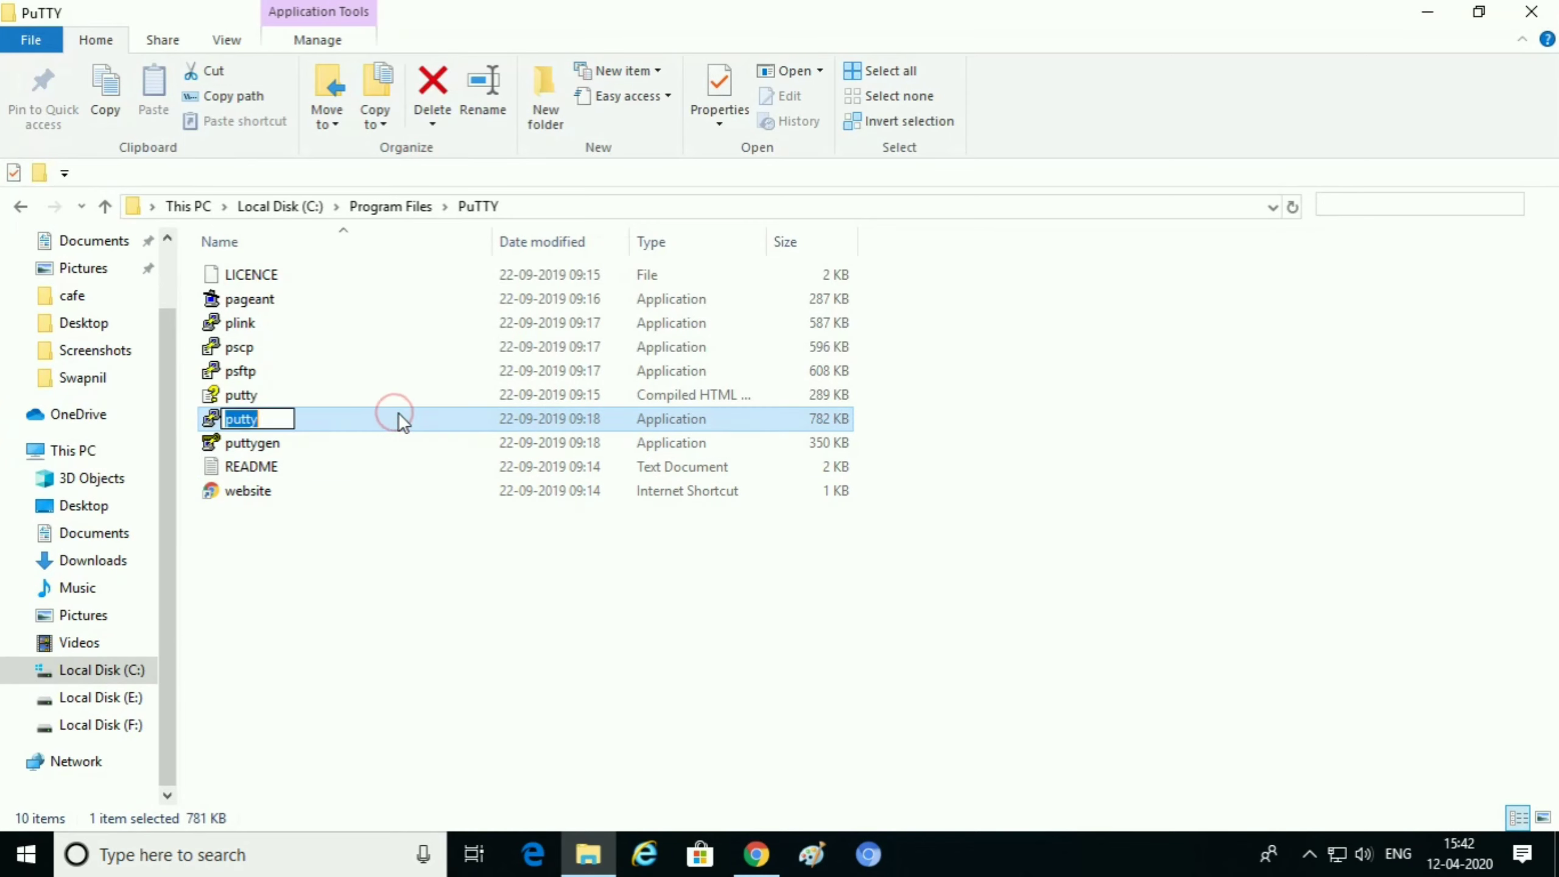
{"action": "left_click", "coordinate": [404, 417]}
{"action": "double_click", "coordinate": [405, 417]}
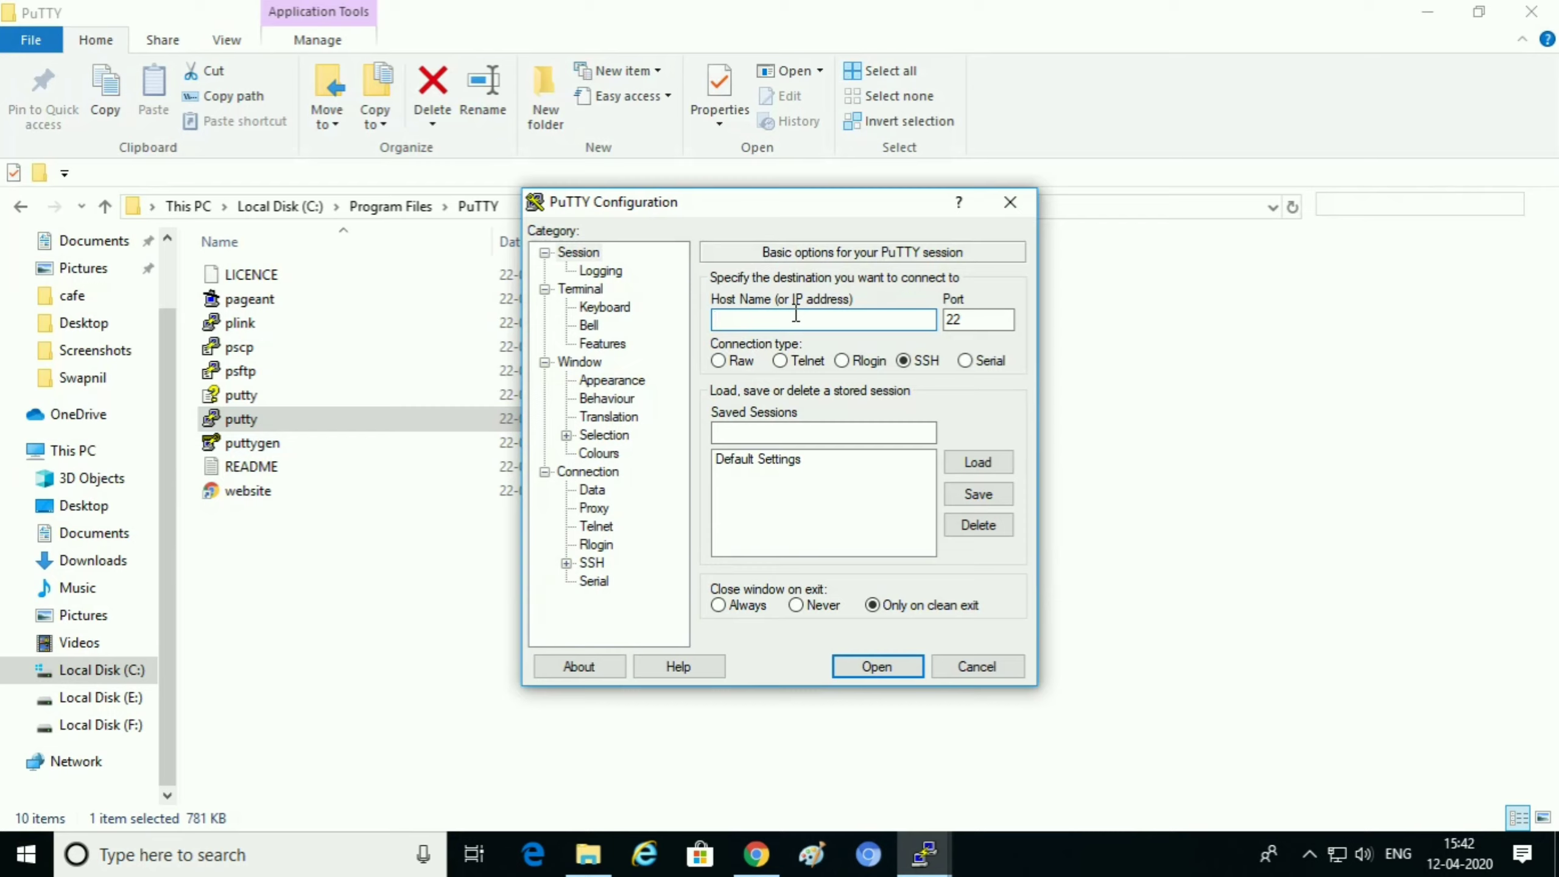
{"action": "type", "text": "ec2-user@"}
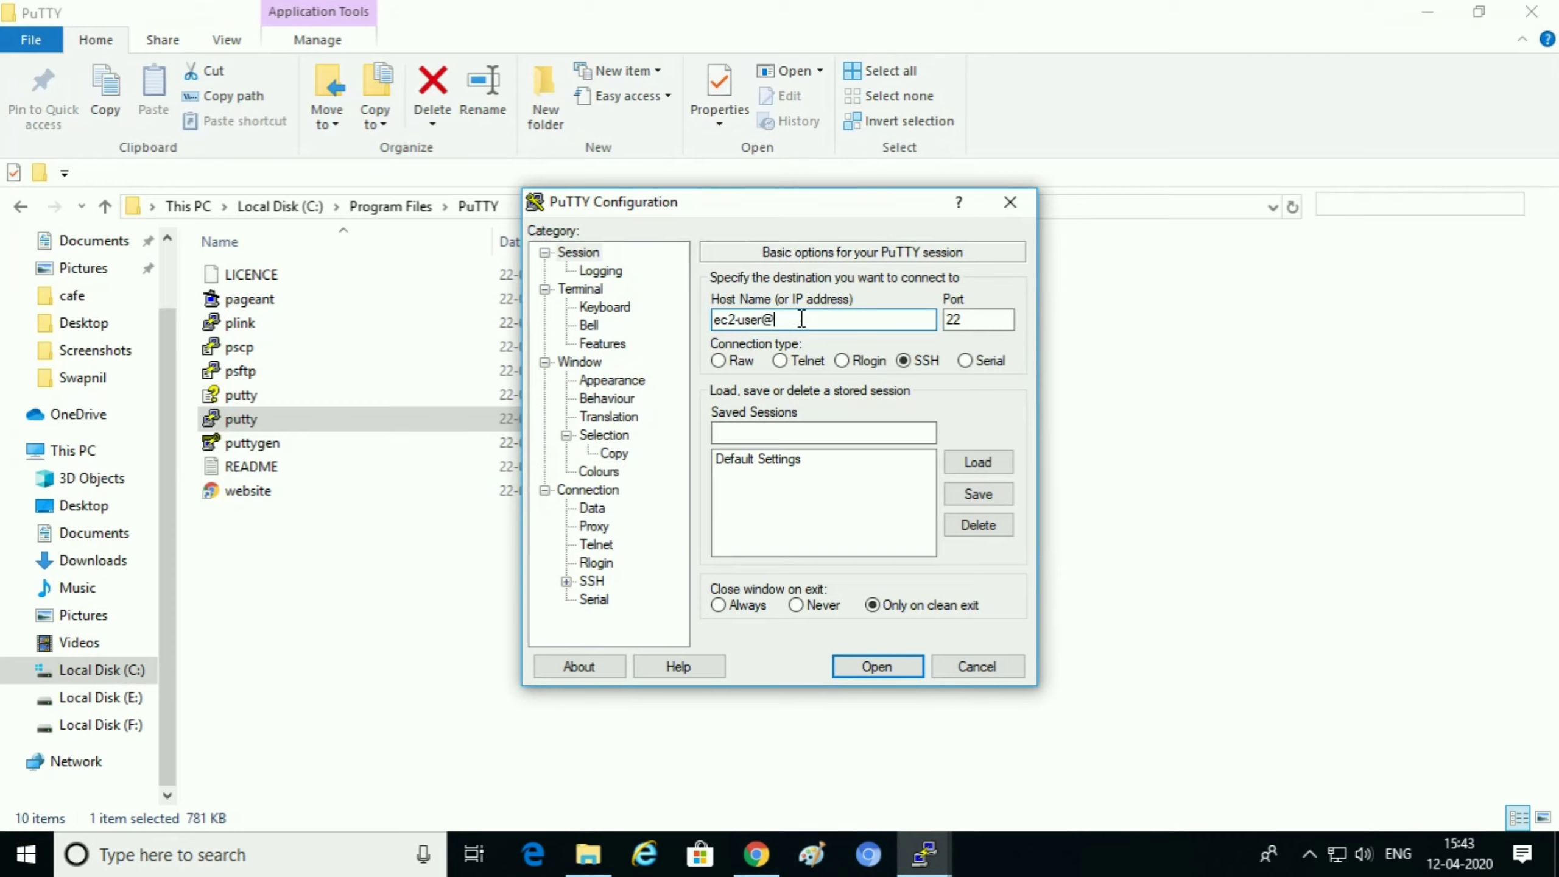
{"action": "key", "text": "ctrl+v"}
{"action": "double_click", "coordinate": [593, 582]}
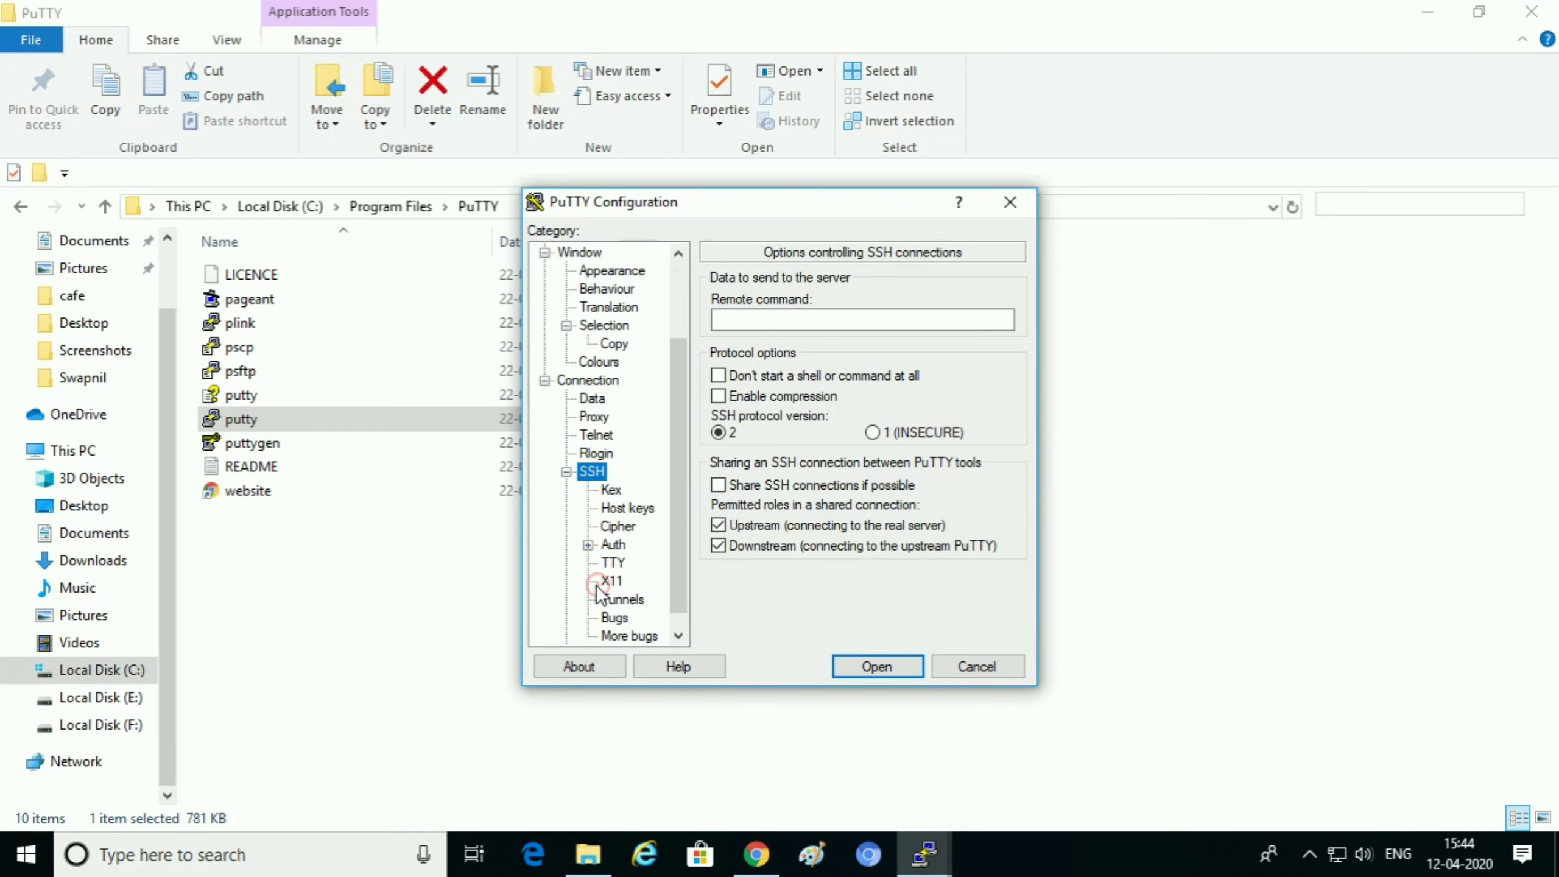
{"action": "left_click", "coordinate": [612, 542]}
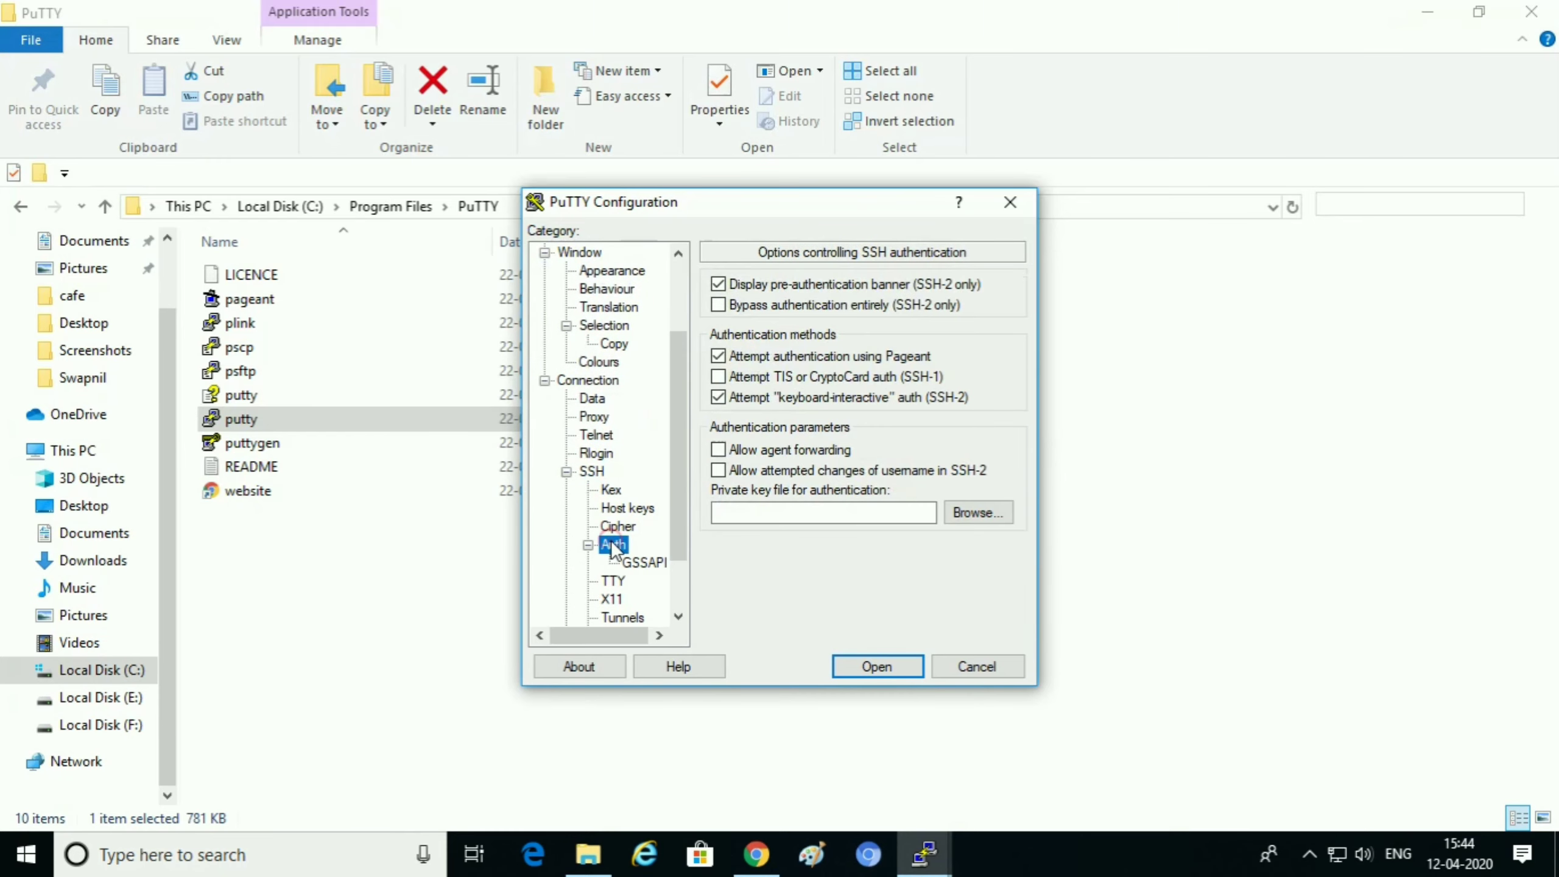
{"action": "left_click", "coordinate": [965, 513]}
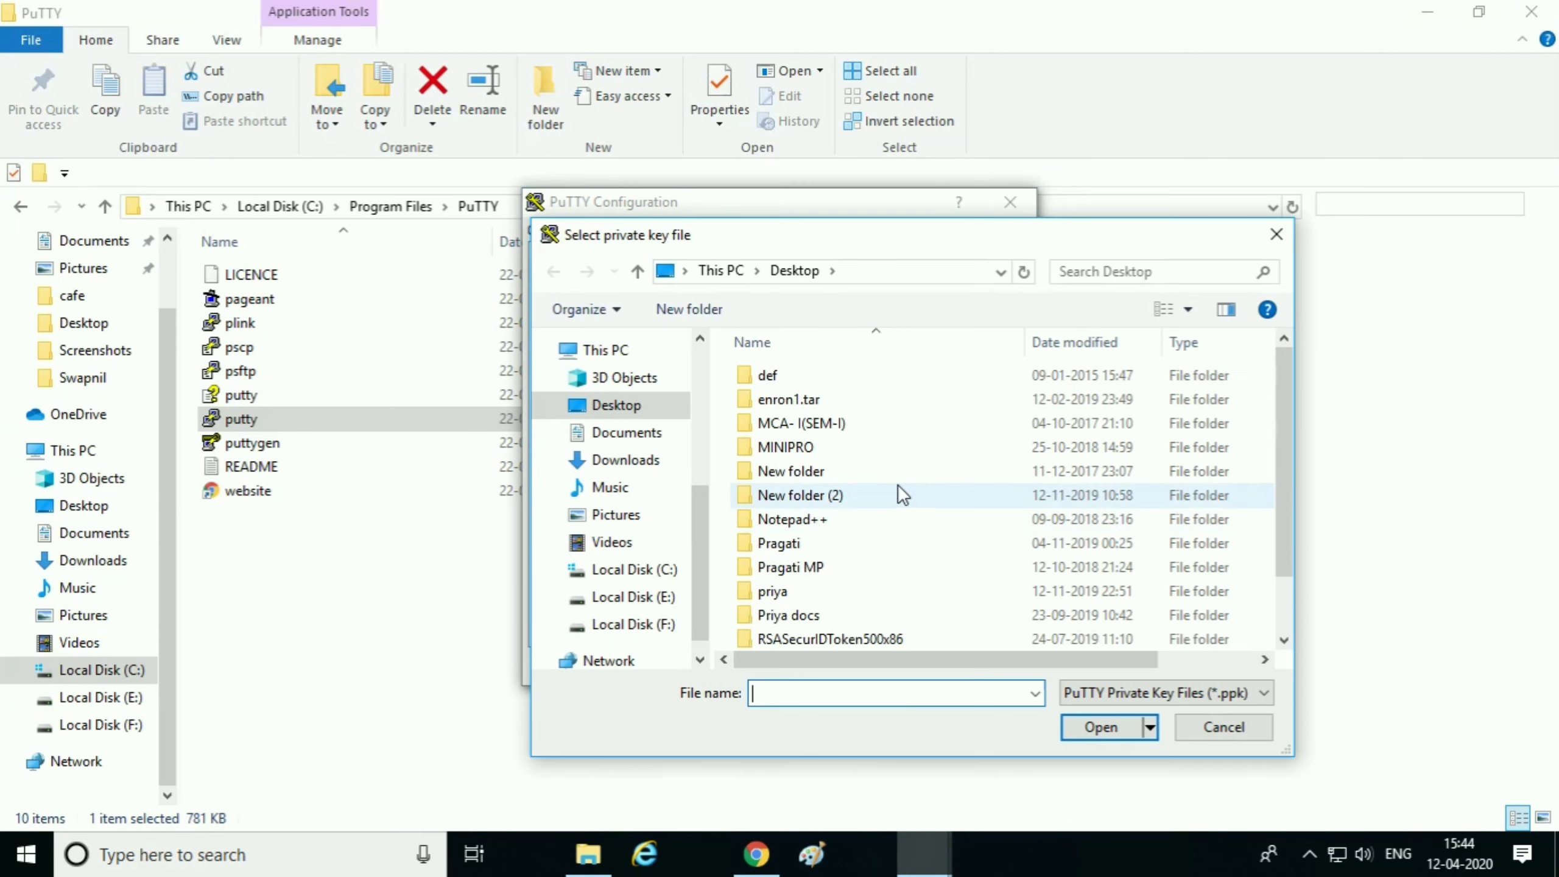
{"action": "scroll", "coordinate": [931, 453], "scroll_direction": "down", "scroll_amount": 1}
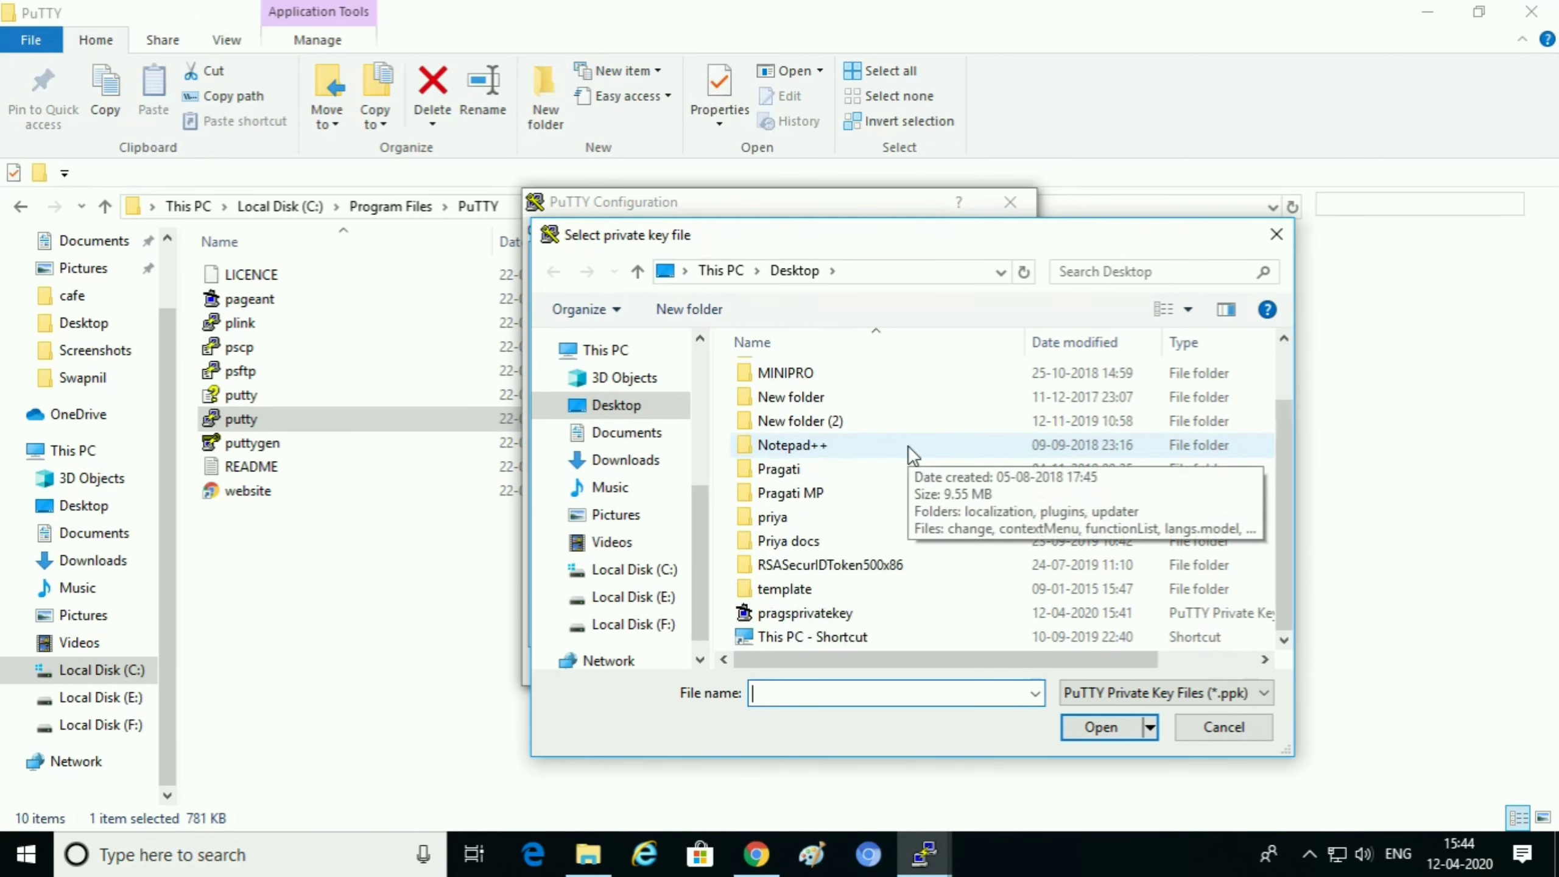
{"action": "left_click", "coordinate": [857, 604]}
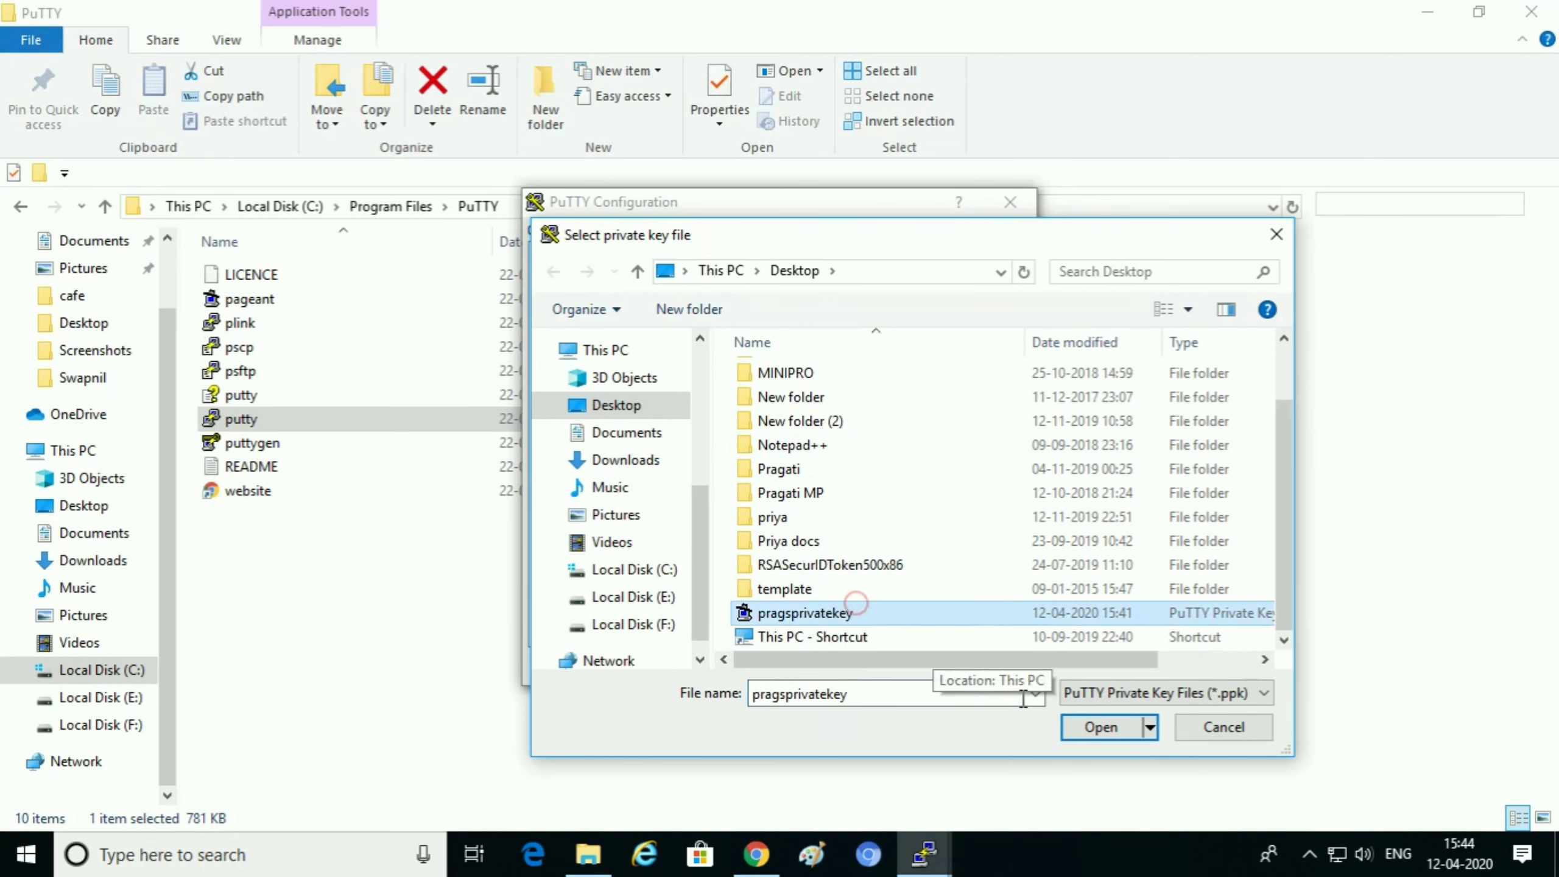
{"action": "left_click", "coordinate": [1119, 728]}
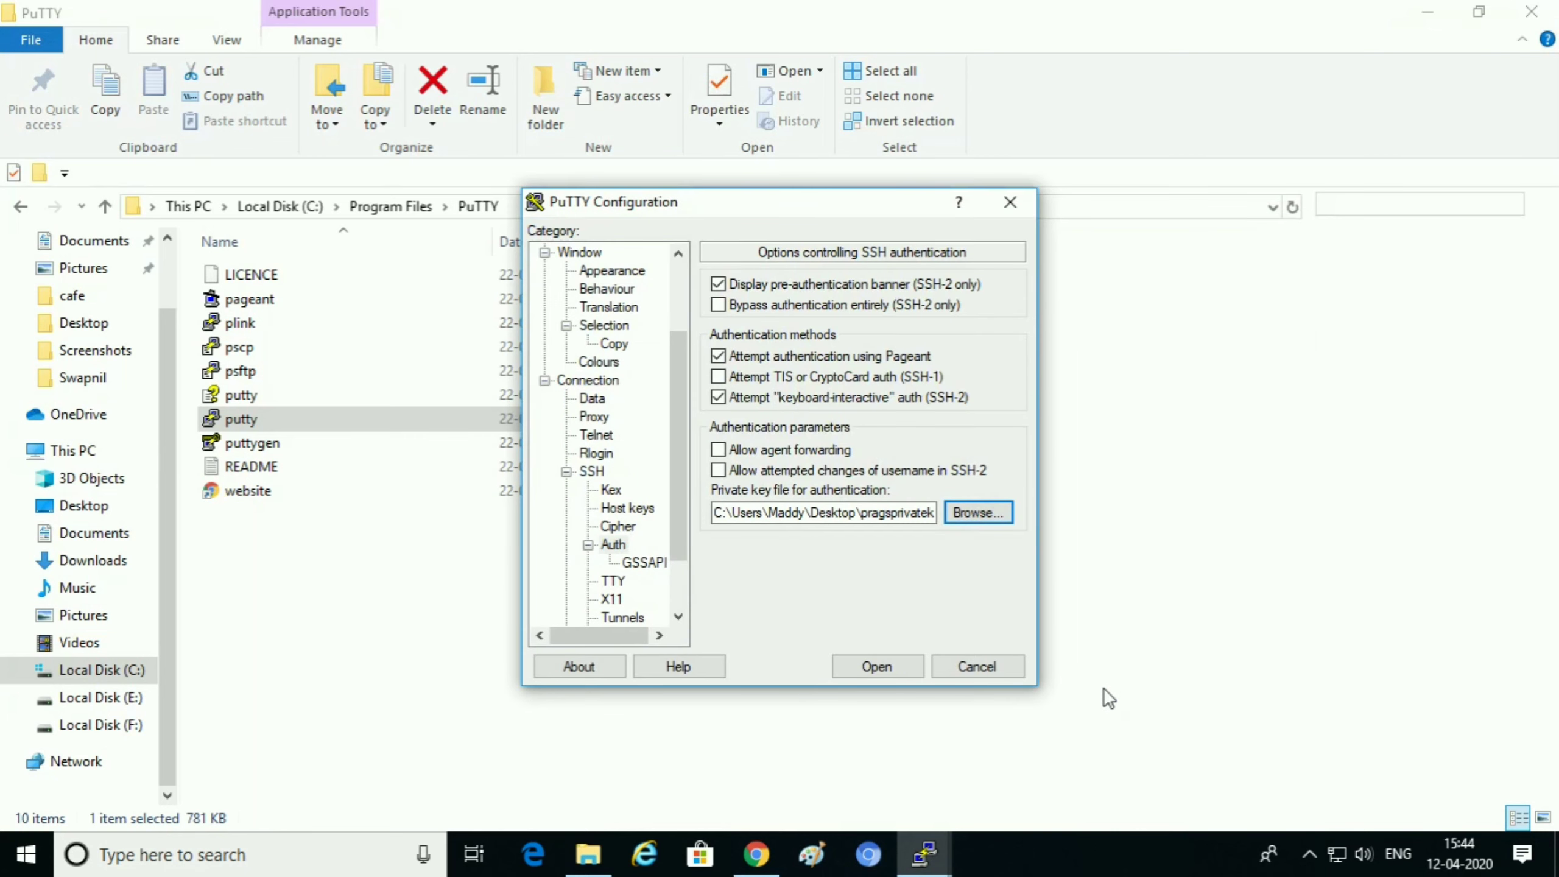
- Open the SSH session, trust and cache the server's host key, and reposition the terminal with File Explorer minimized
{"action": "left_click", "coordinate": [871, 678]}
{"action": "left_click", "coordinate": [870, 675]}
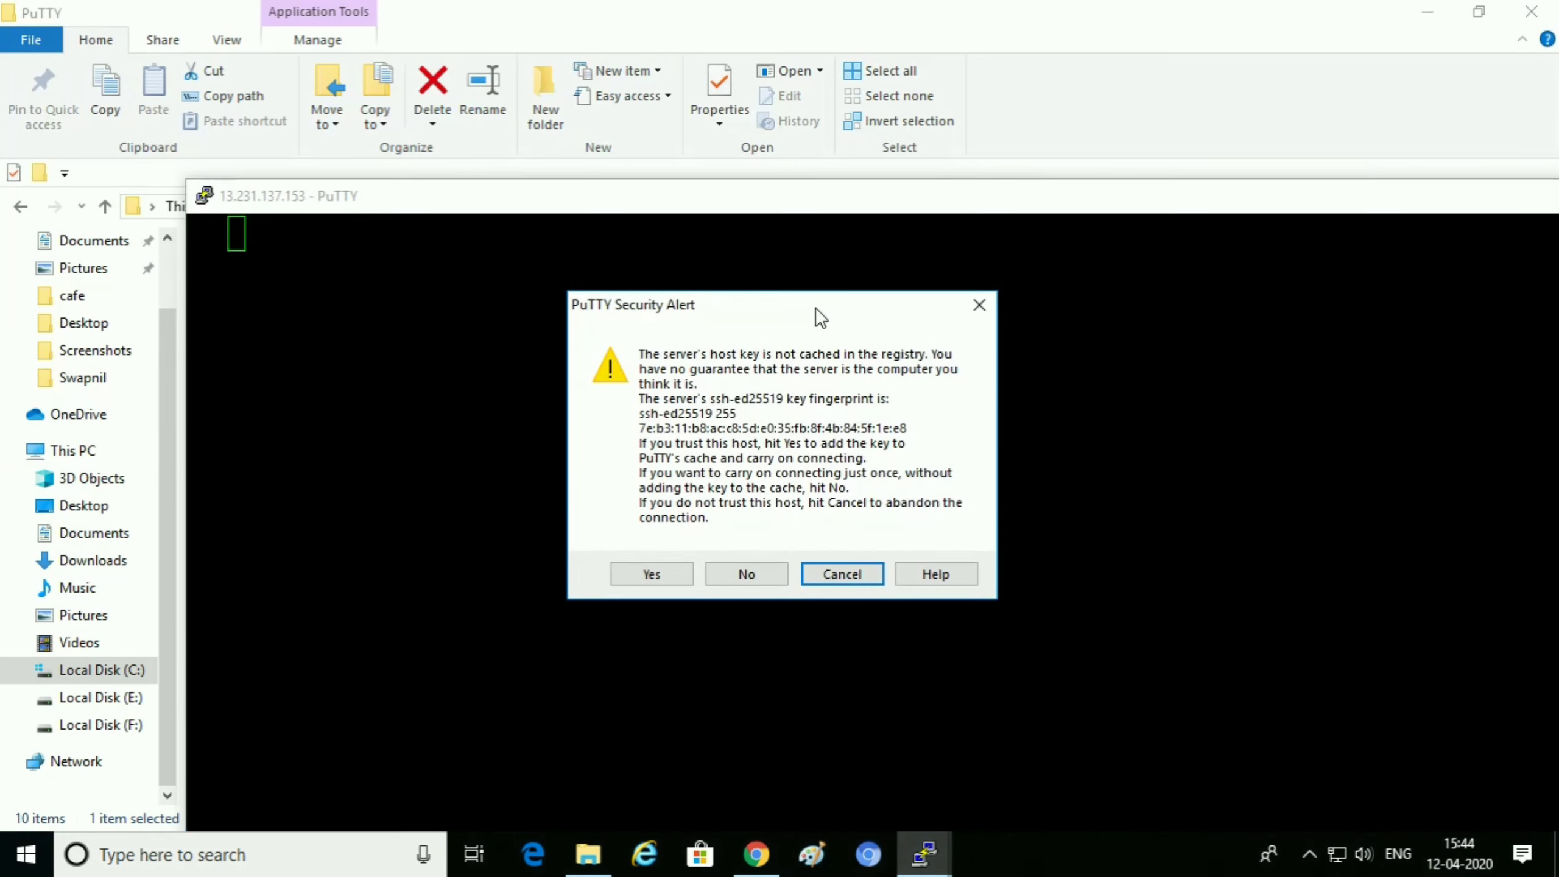
{"action": "left_click", "coordinate": [651, 575]}
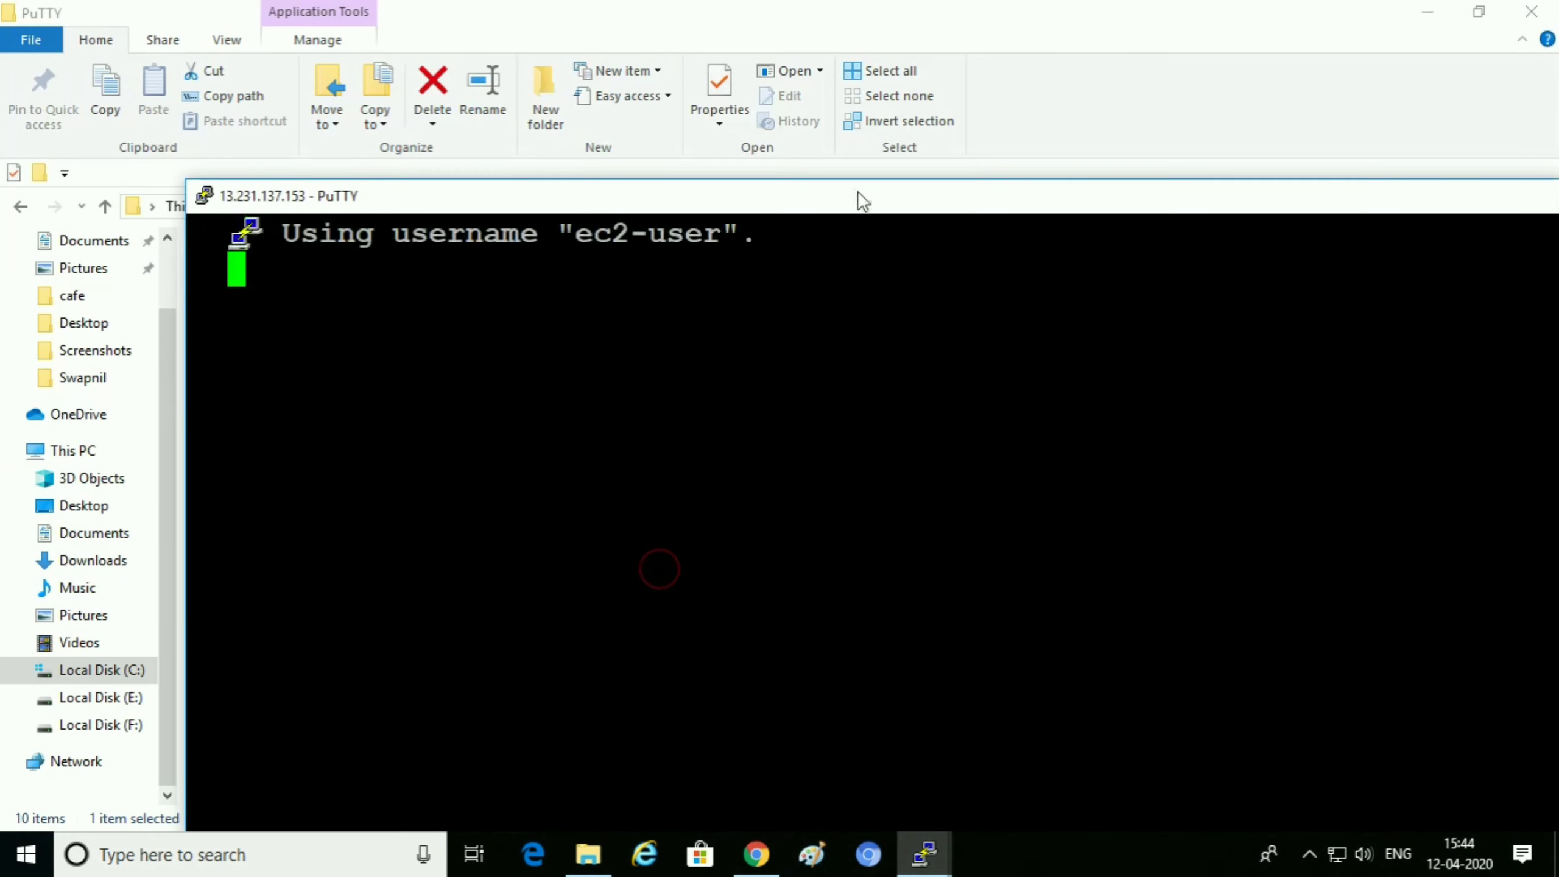
{"action": "left_click_drag", "start_coordinate": [889, 198], "coordinate": [745, 77]}
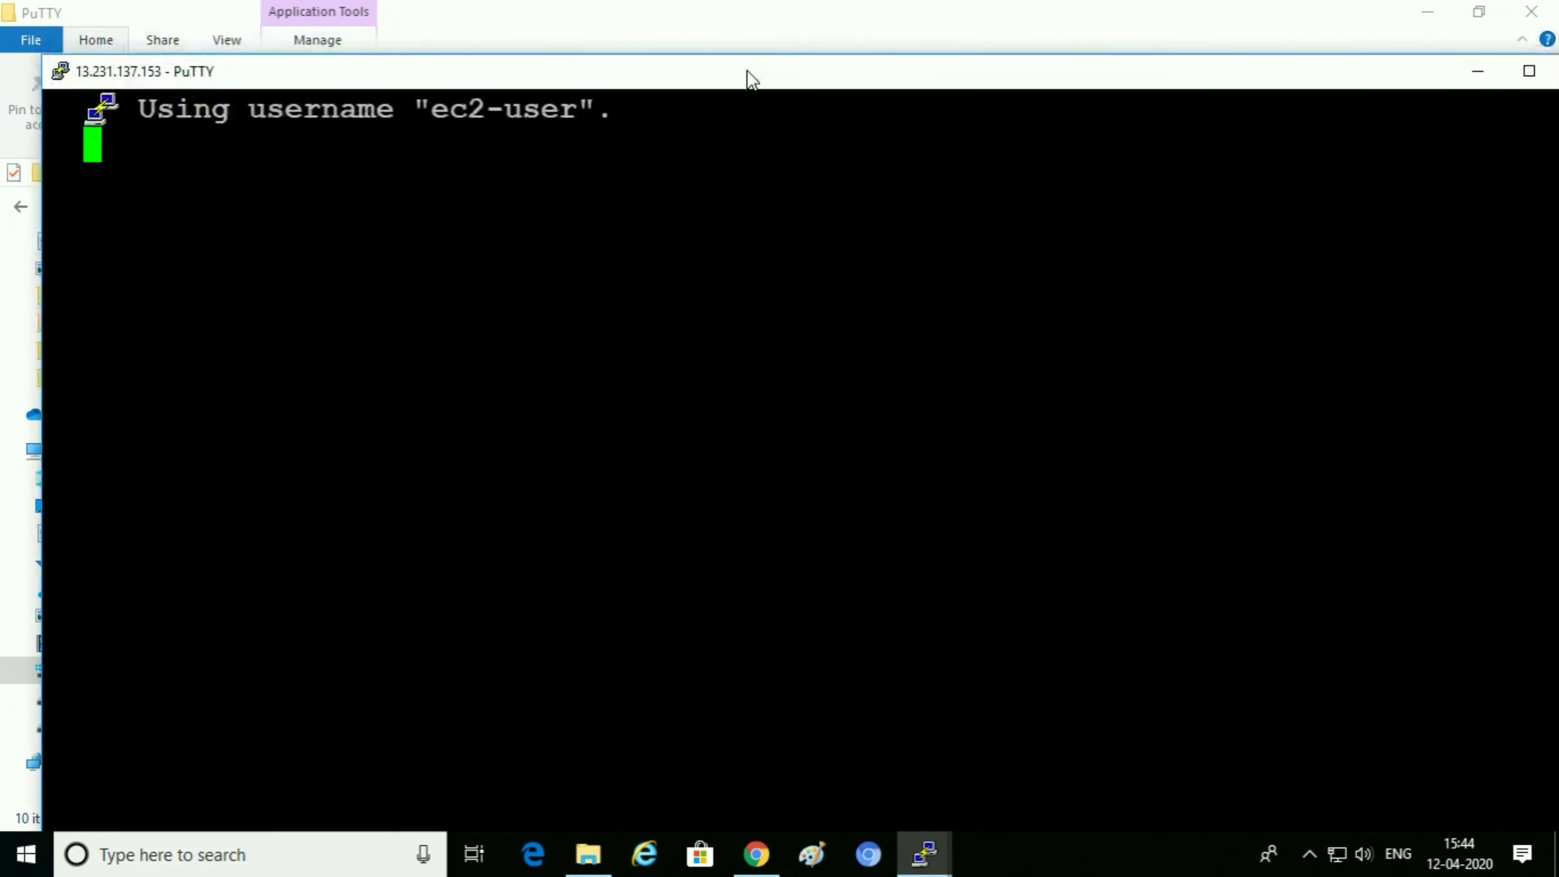
{"action": "left_click", "coordinate": [1437, 16]}
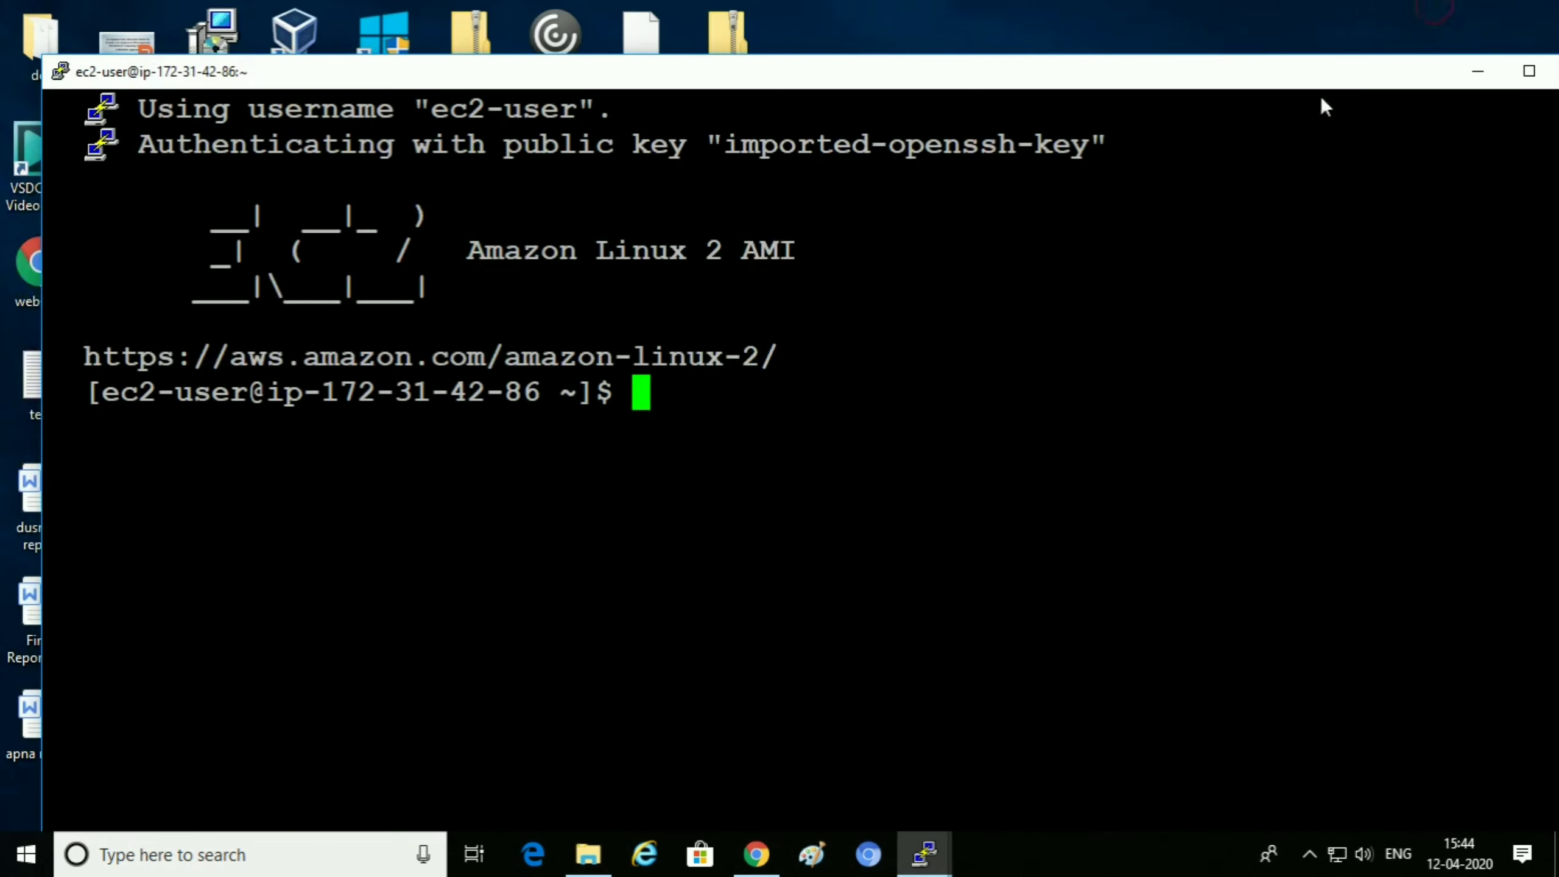
{"action": "left_click_drag", "start_coordinate": [992, 69], "coordinate": [949, 9]}
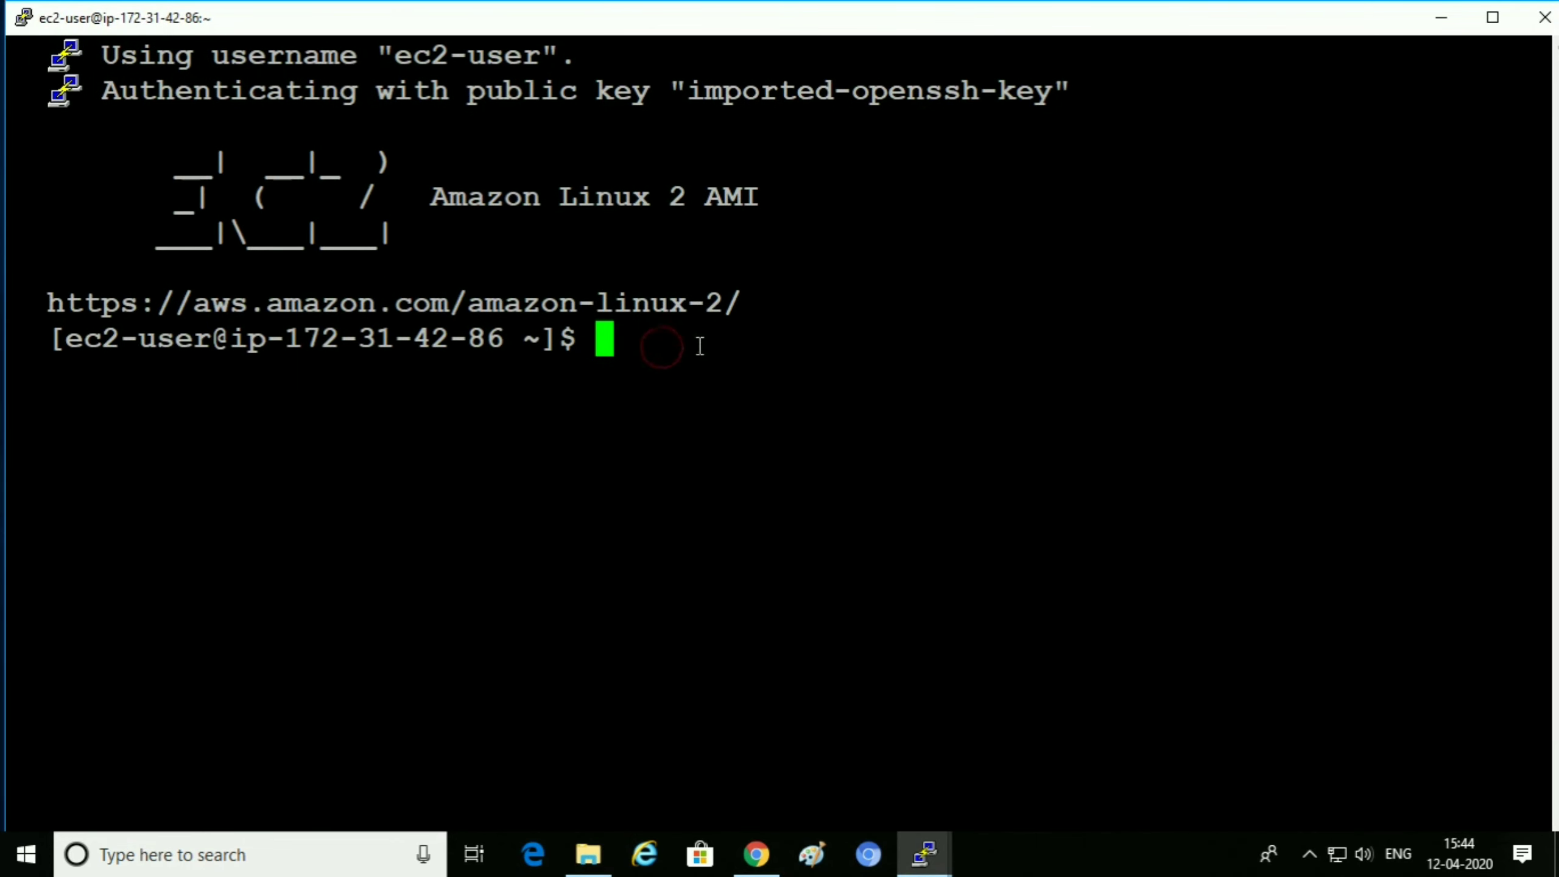
- Switch the terminal session to the root user with sudo su
{"action": "type", "text": "su"}
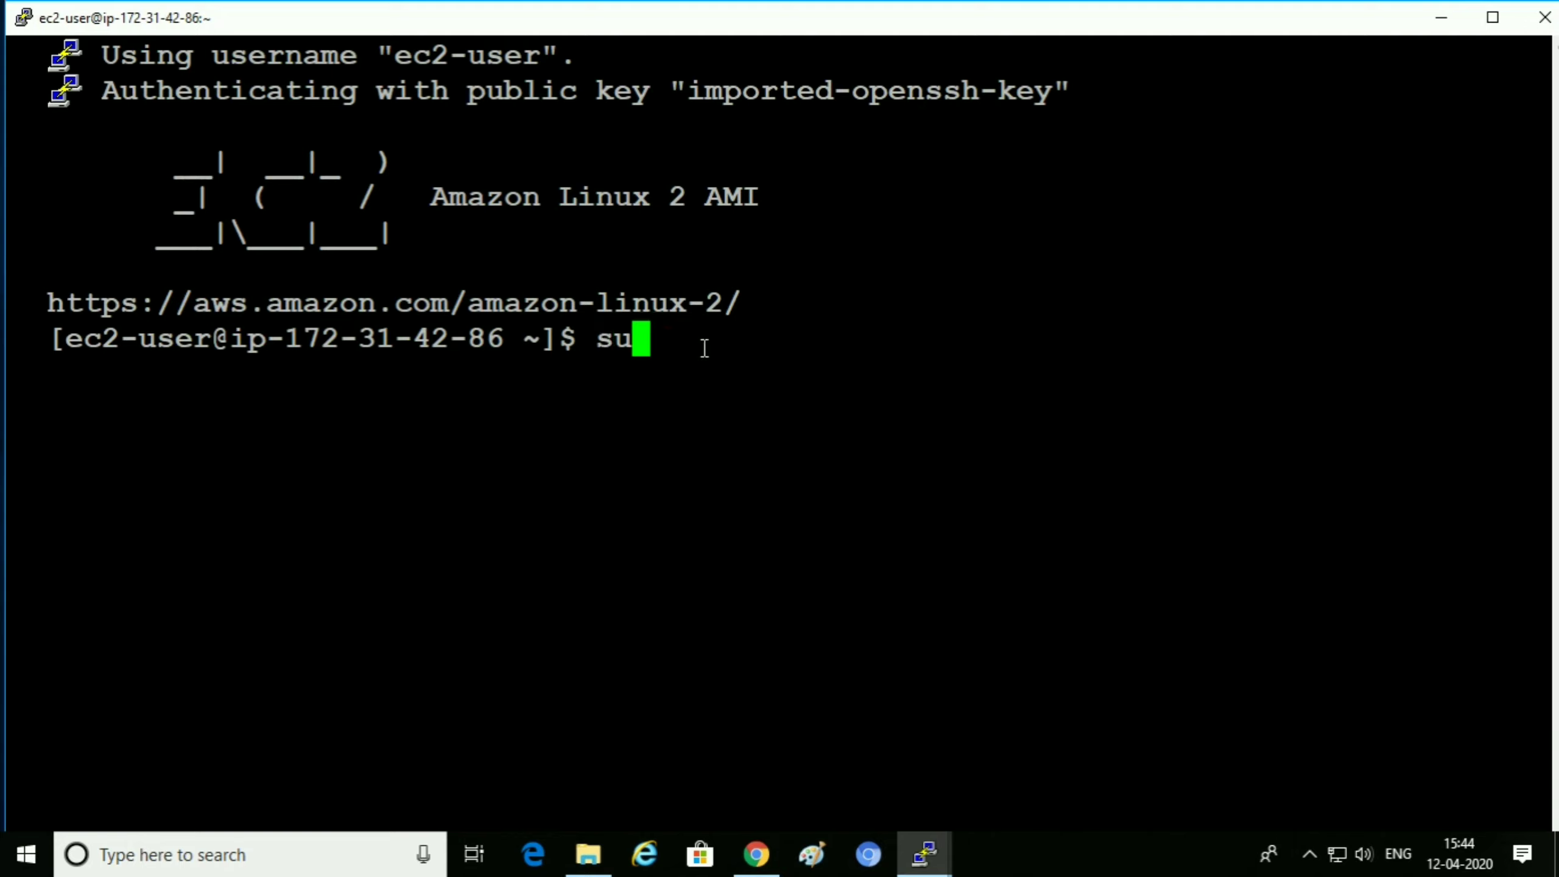
{"action": "type", "text": "do su"}
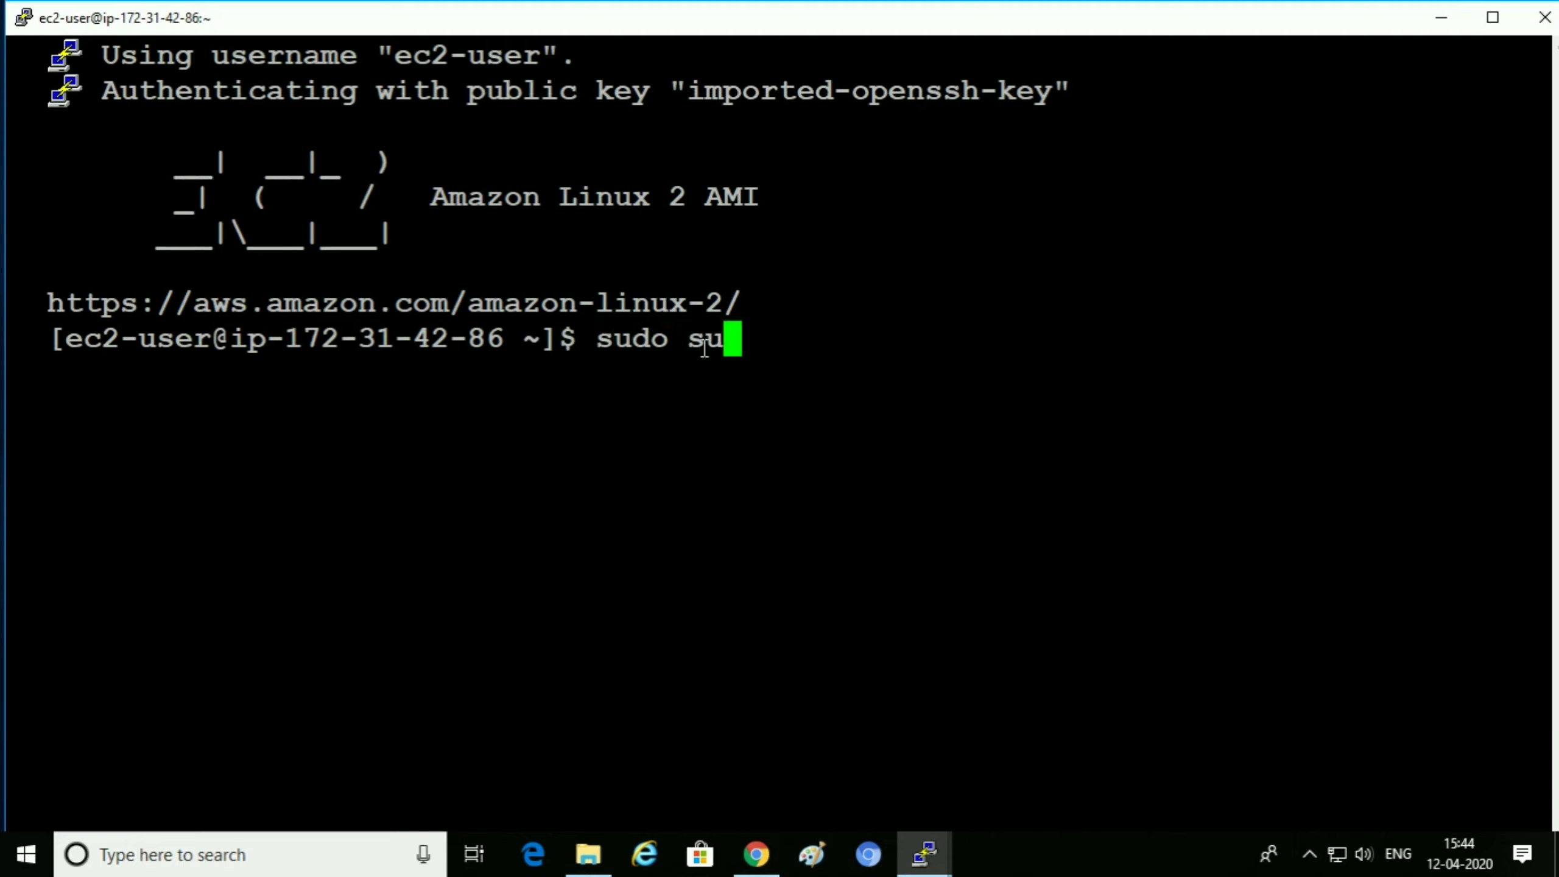
{"action": "key", "text": "Return"}
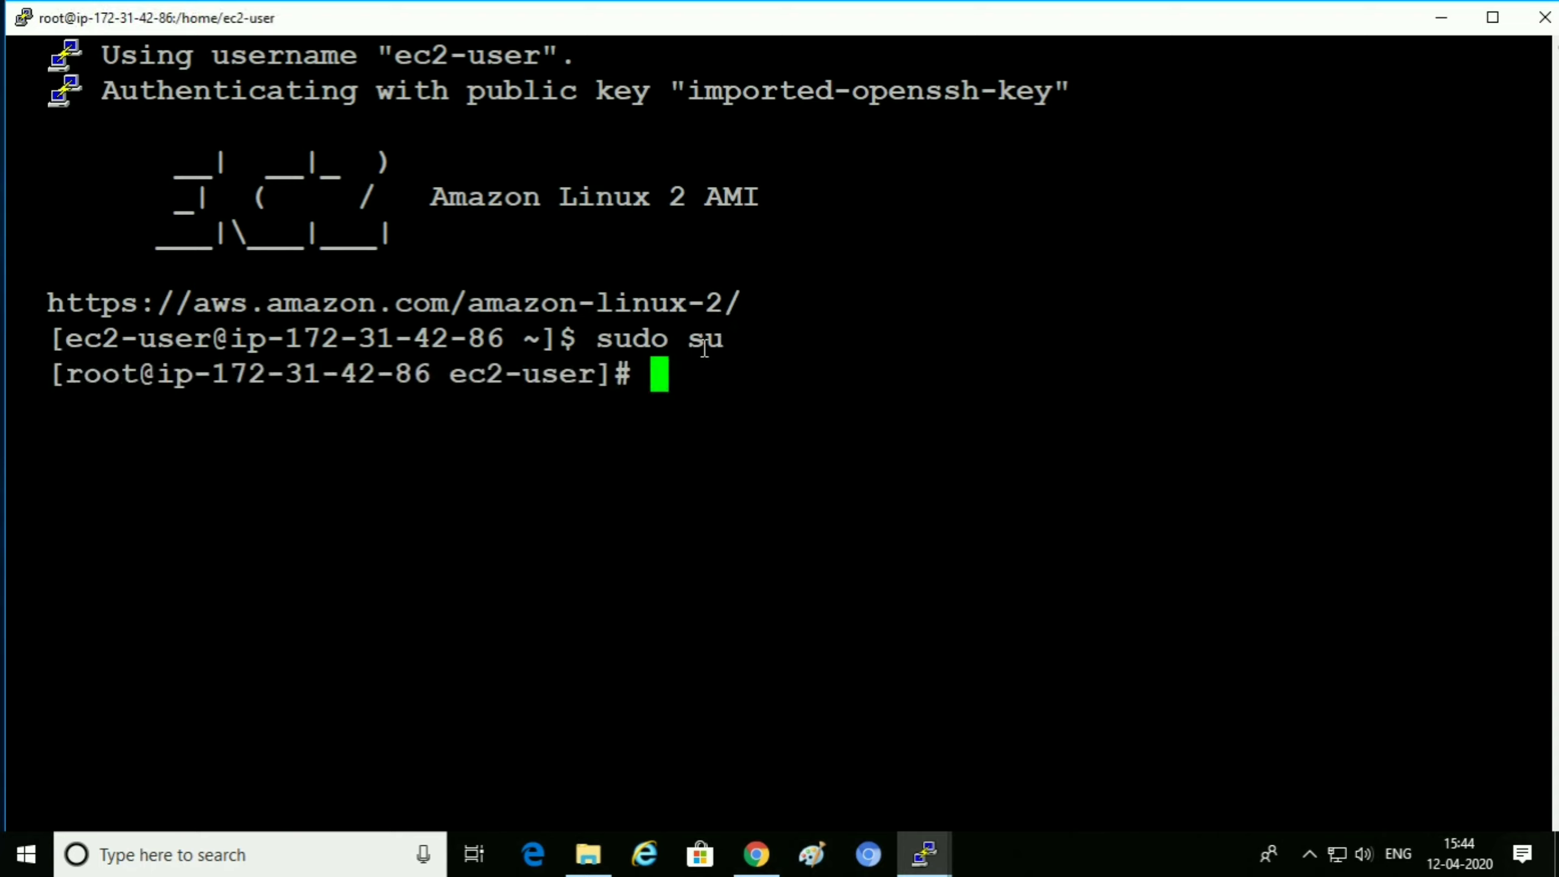
{"action": "type", "text": "pw"}
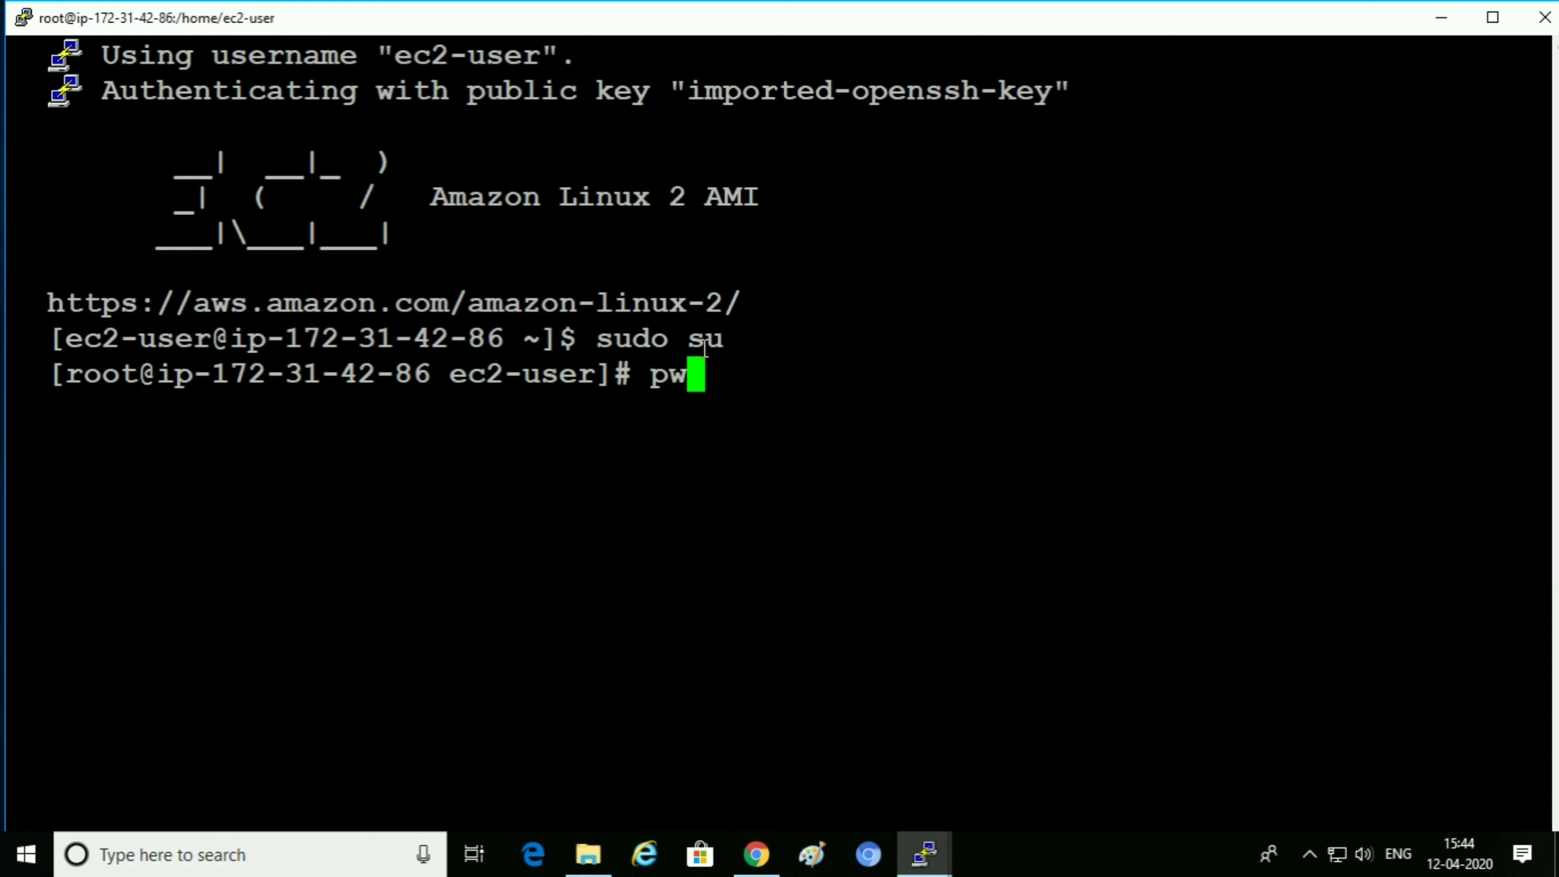
{"action": "type", "text": "d"}
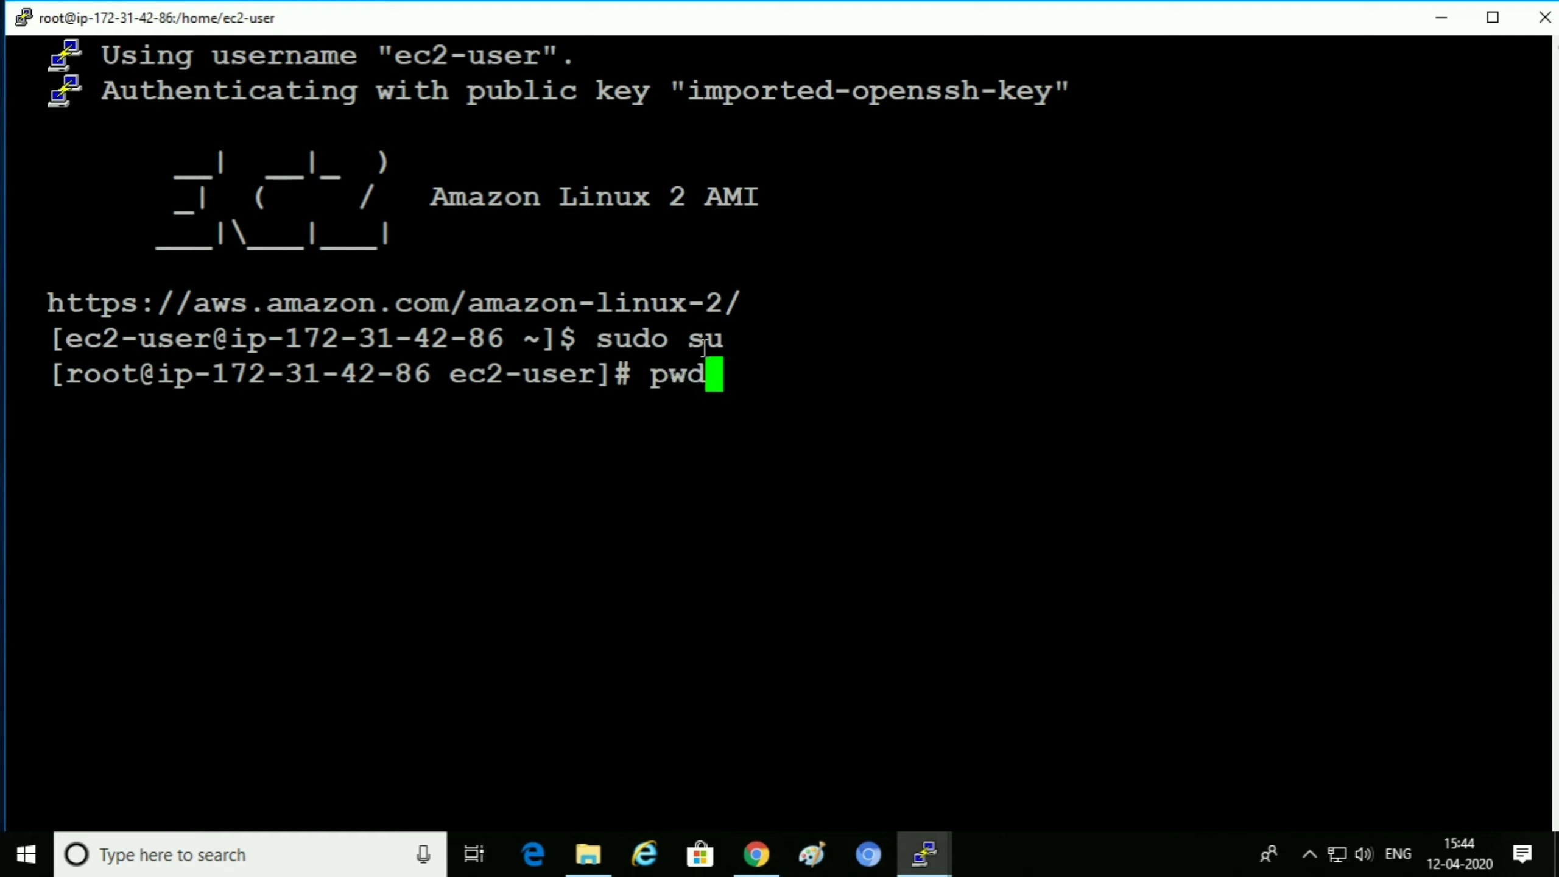
{"action": "key", "text": "BackSpace"}
{"action": "key", "text": "BackSpace"}
{"action": "key", "text": "BackSpace"}
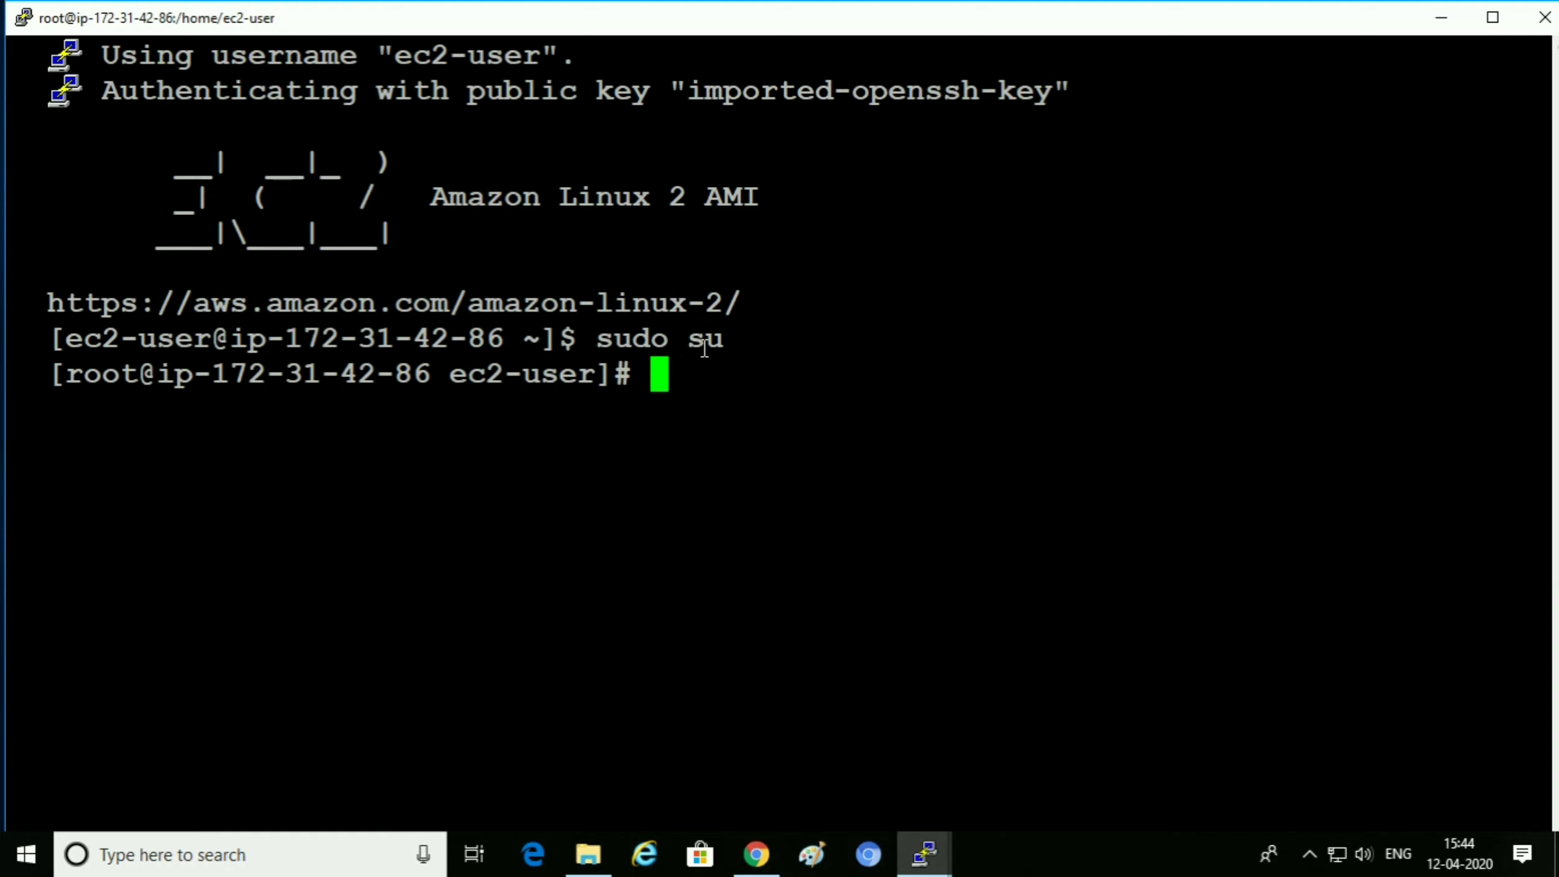
- Install the Apache web server with yum install httpd -y and maximize the terminal window
{"action": "type", "text": "yum "}
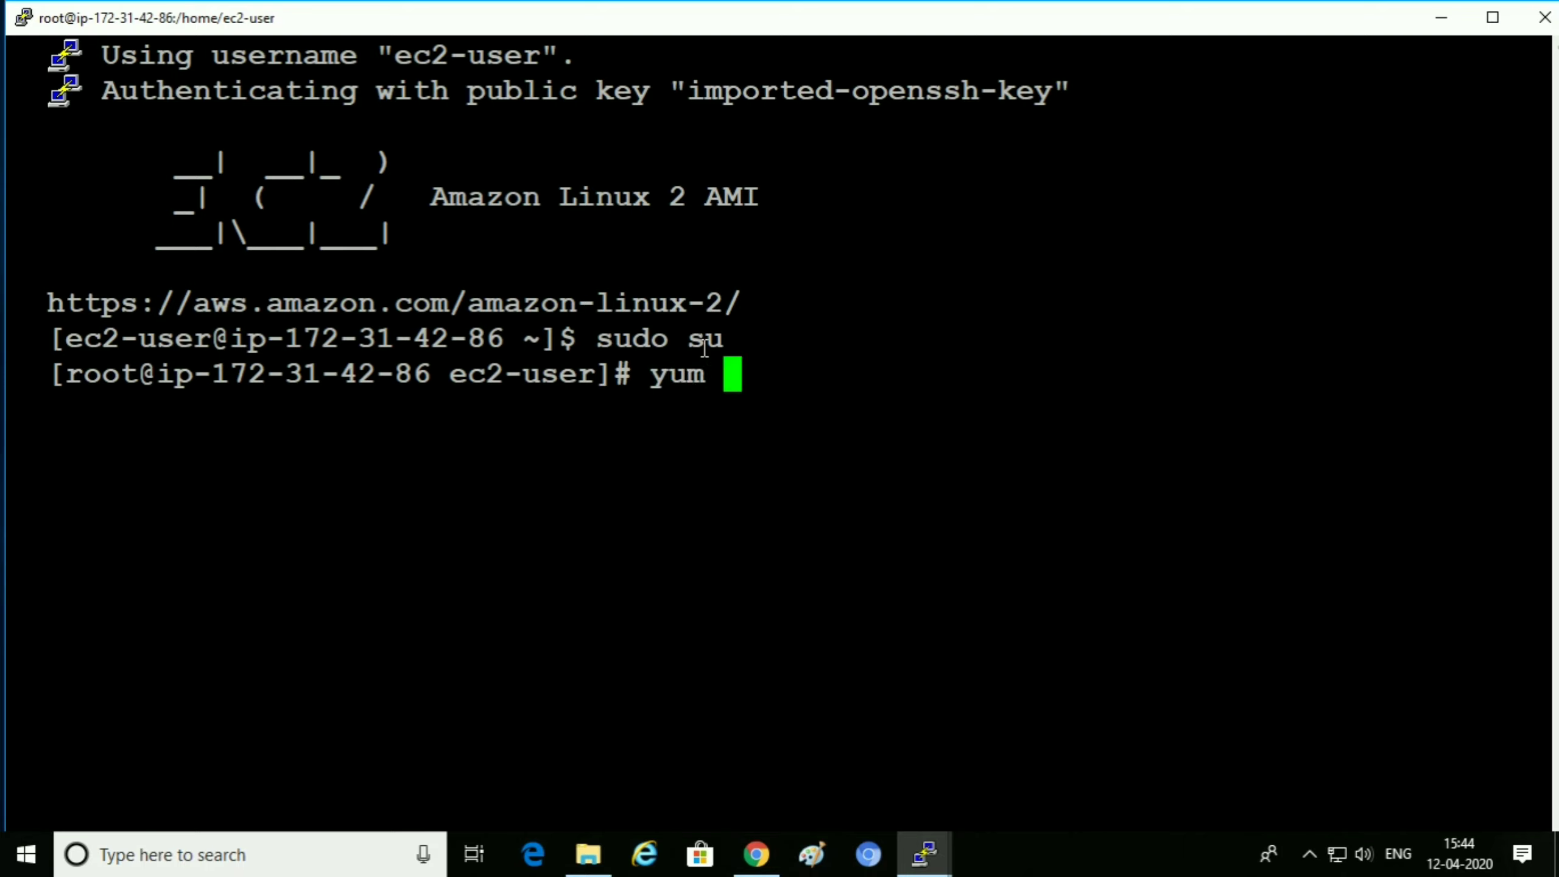
{"action": "type", "text": "inst"}
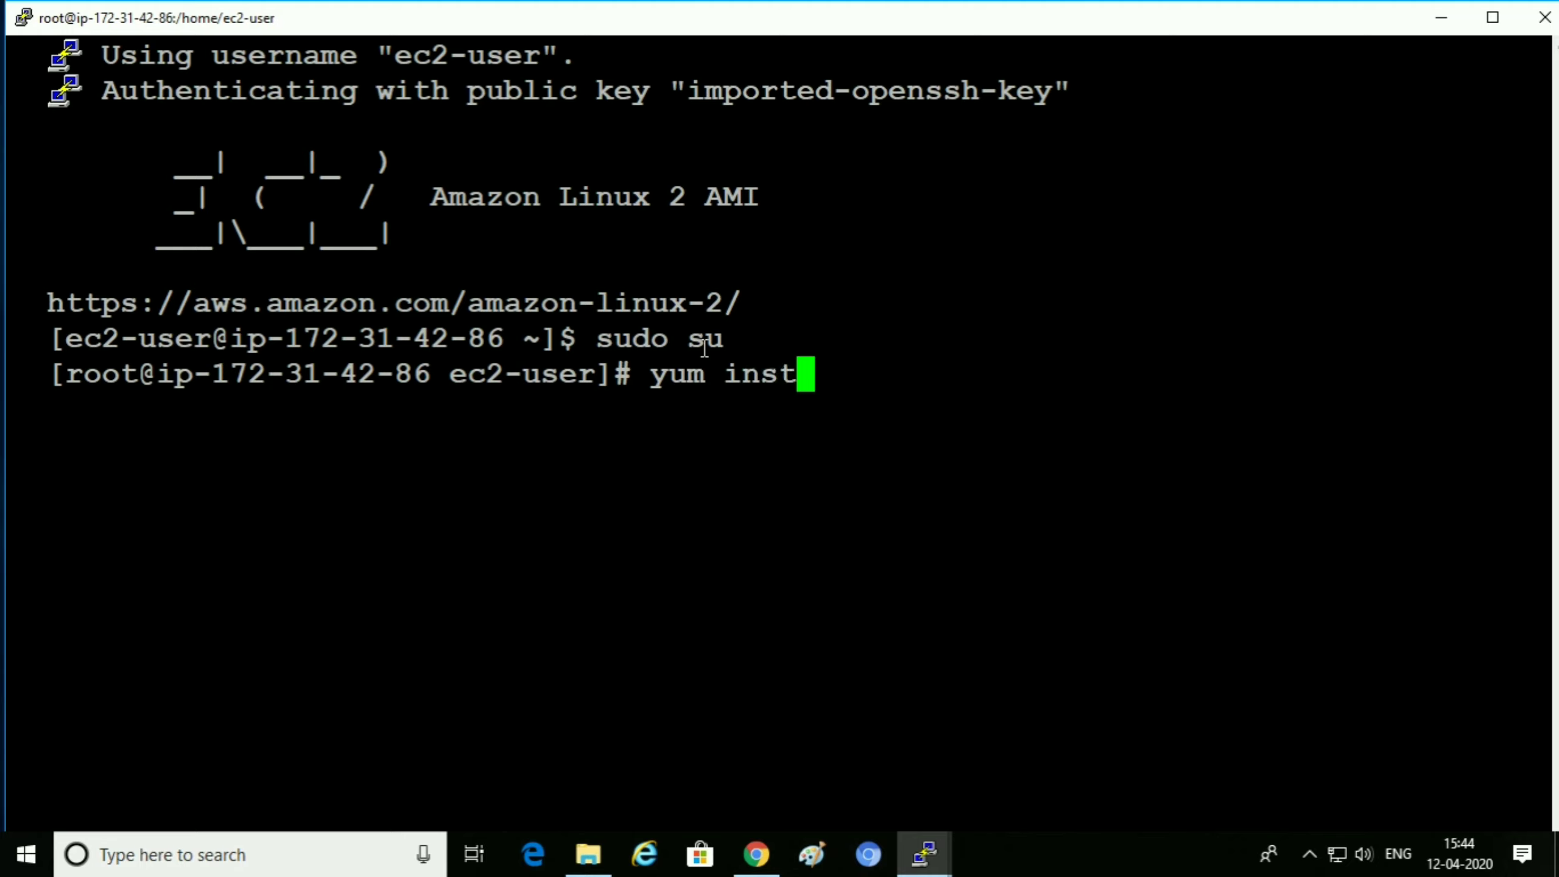
{"action": "type", "text": "all h"}
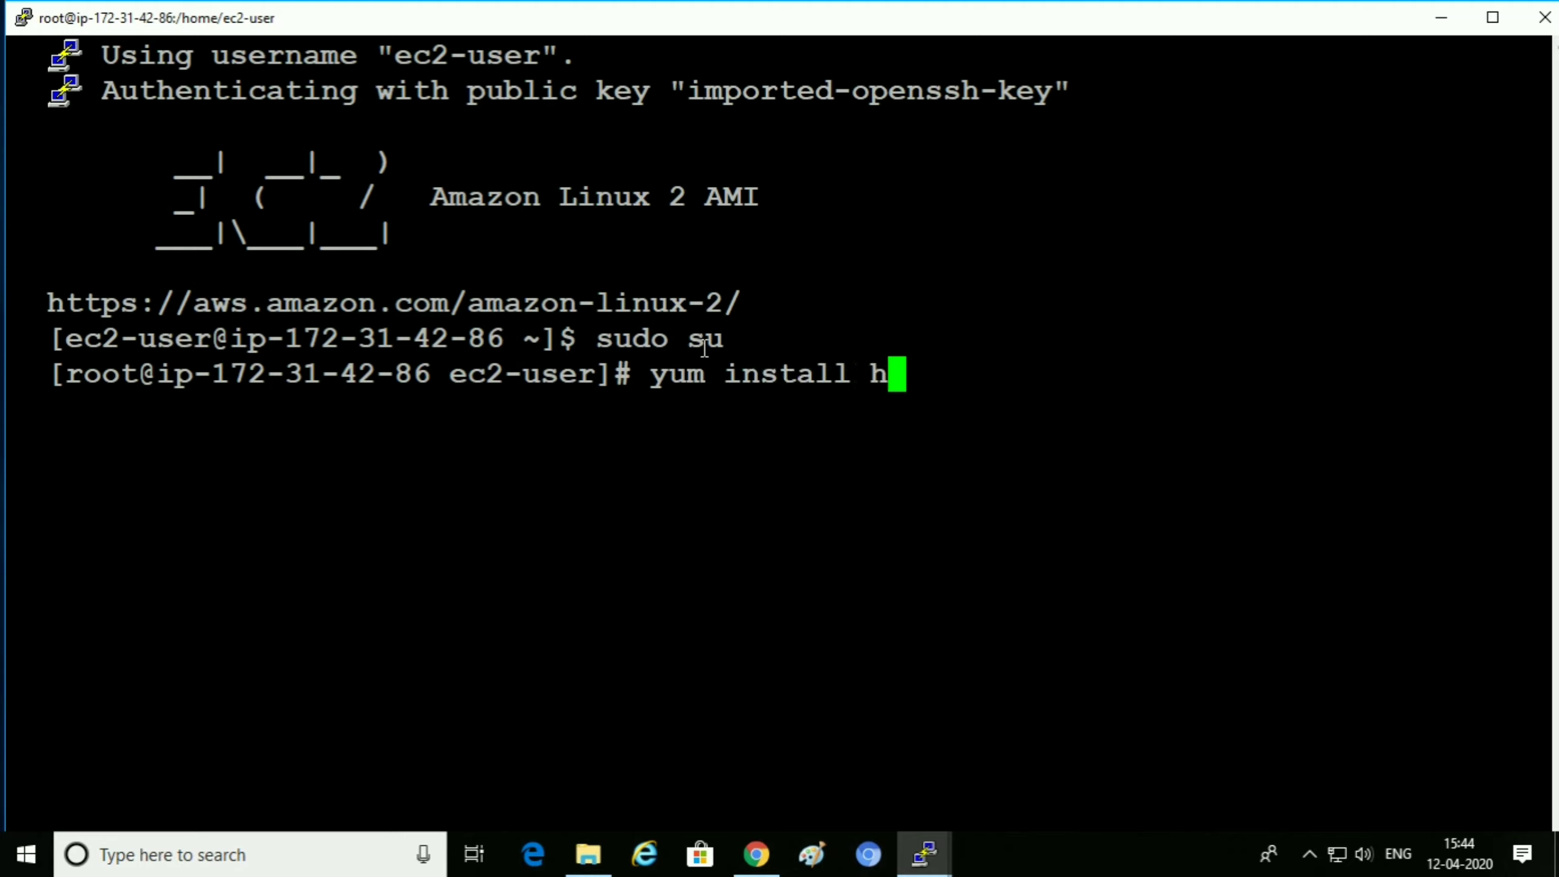
{"action": "type", "text": "ttpd -y"}
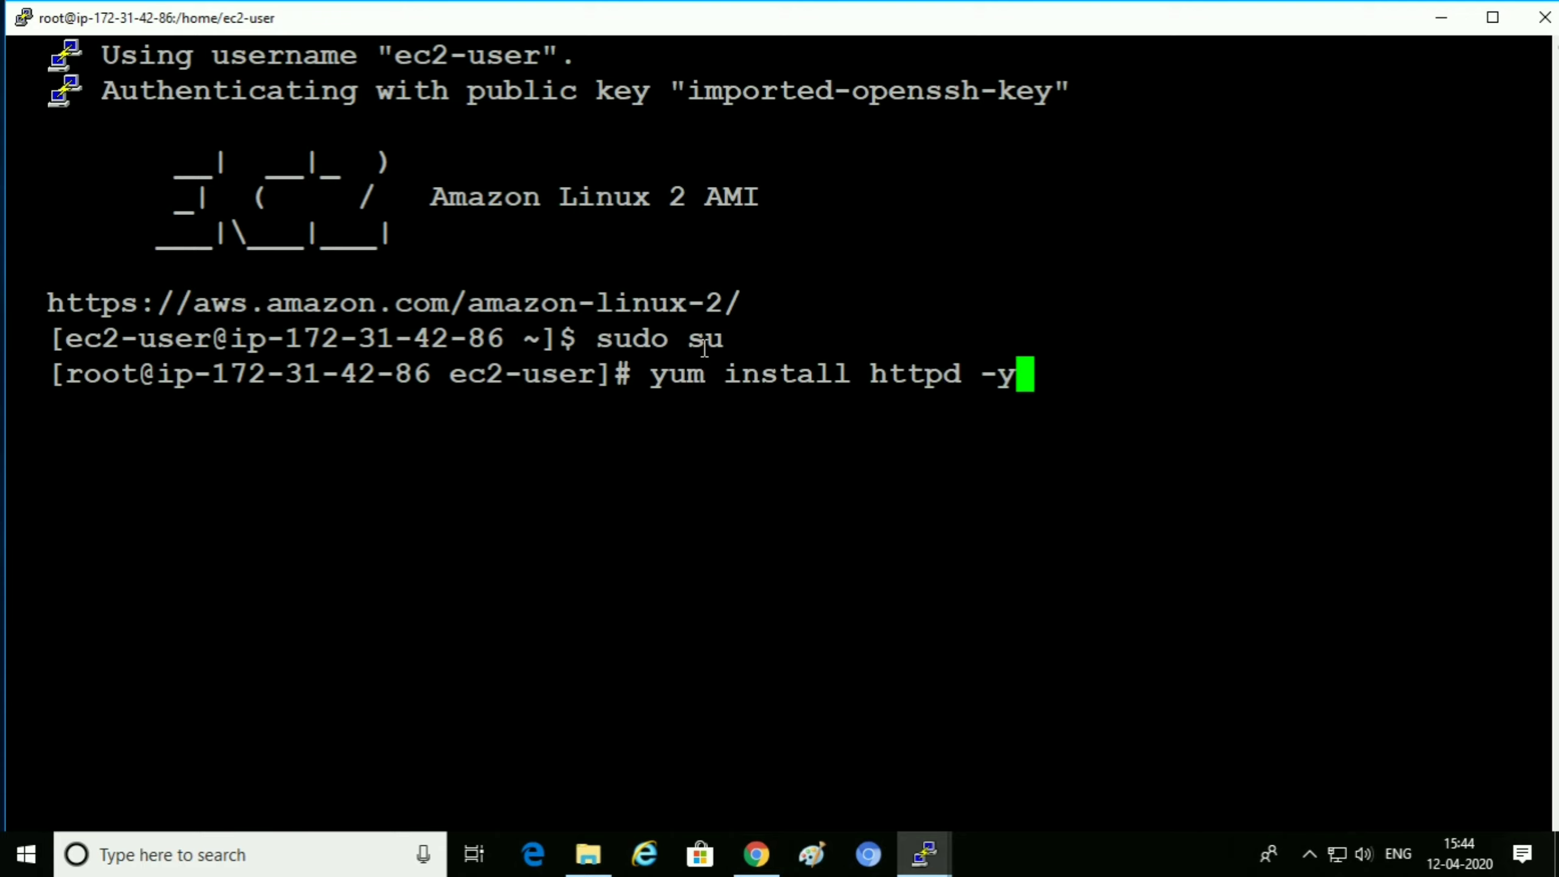
{"action": "key", "text": "Return"}
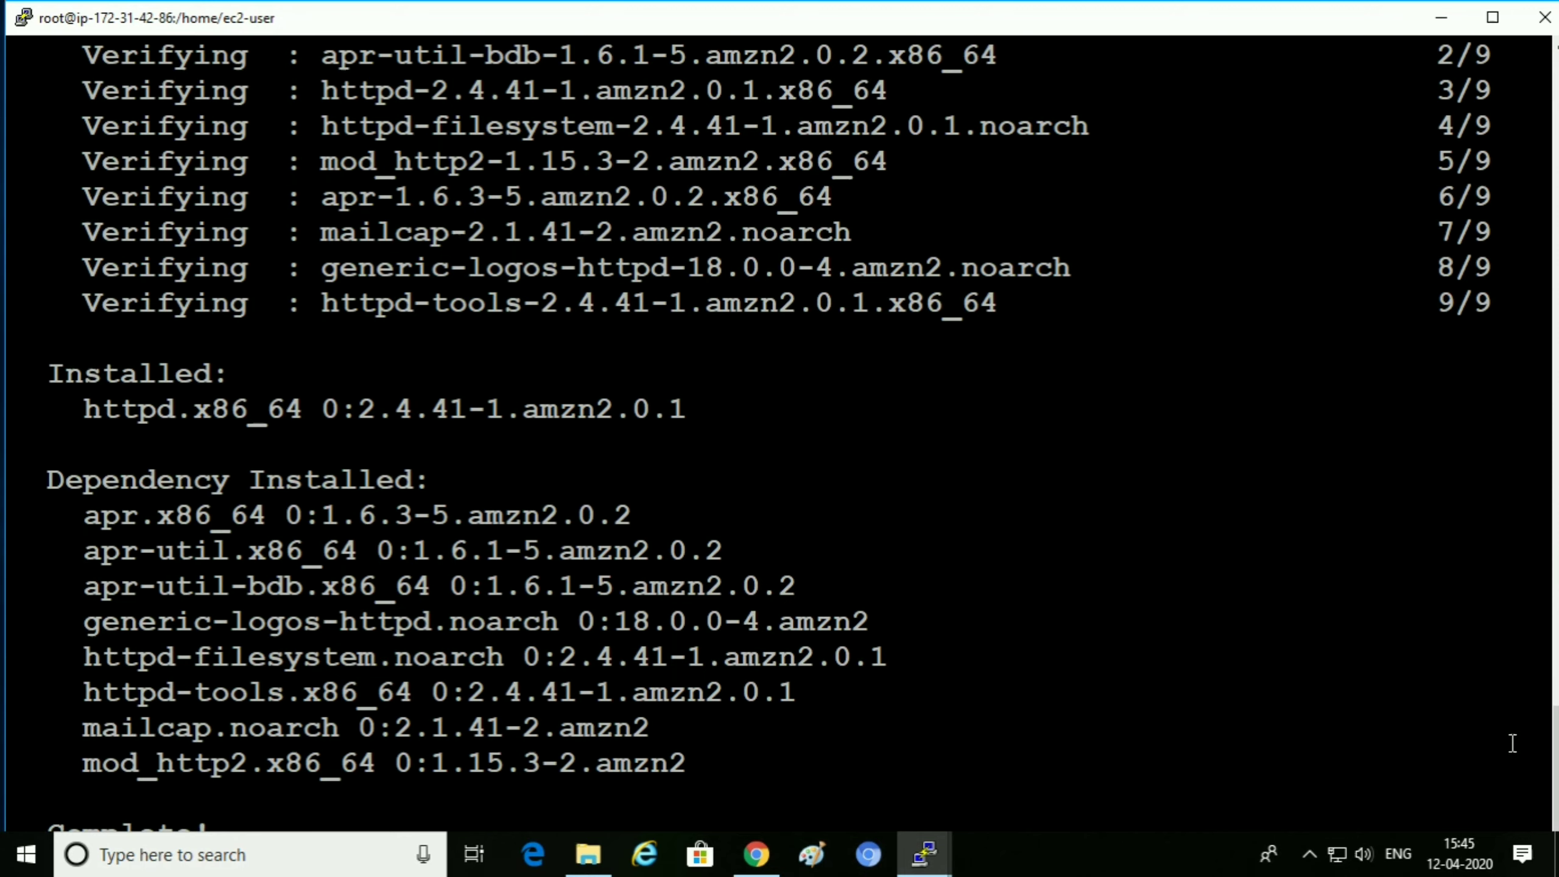
{"action": "left_click", "coordinate": [1493, 19]}
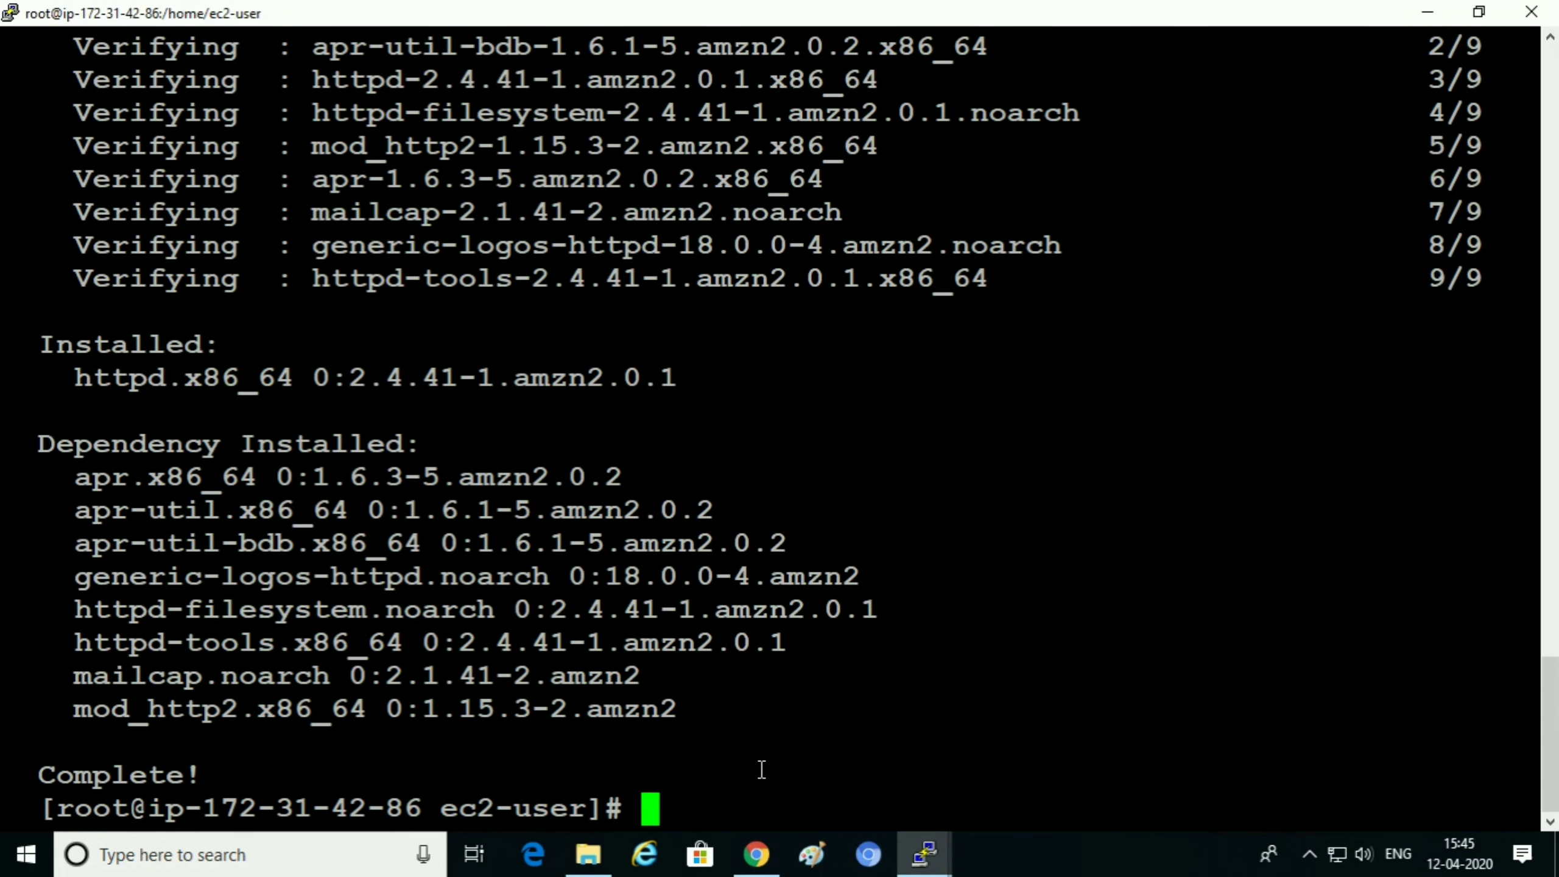
- Print the current working directory with pwd
{"action": "type", "text": "pw"}
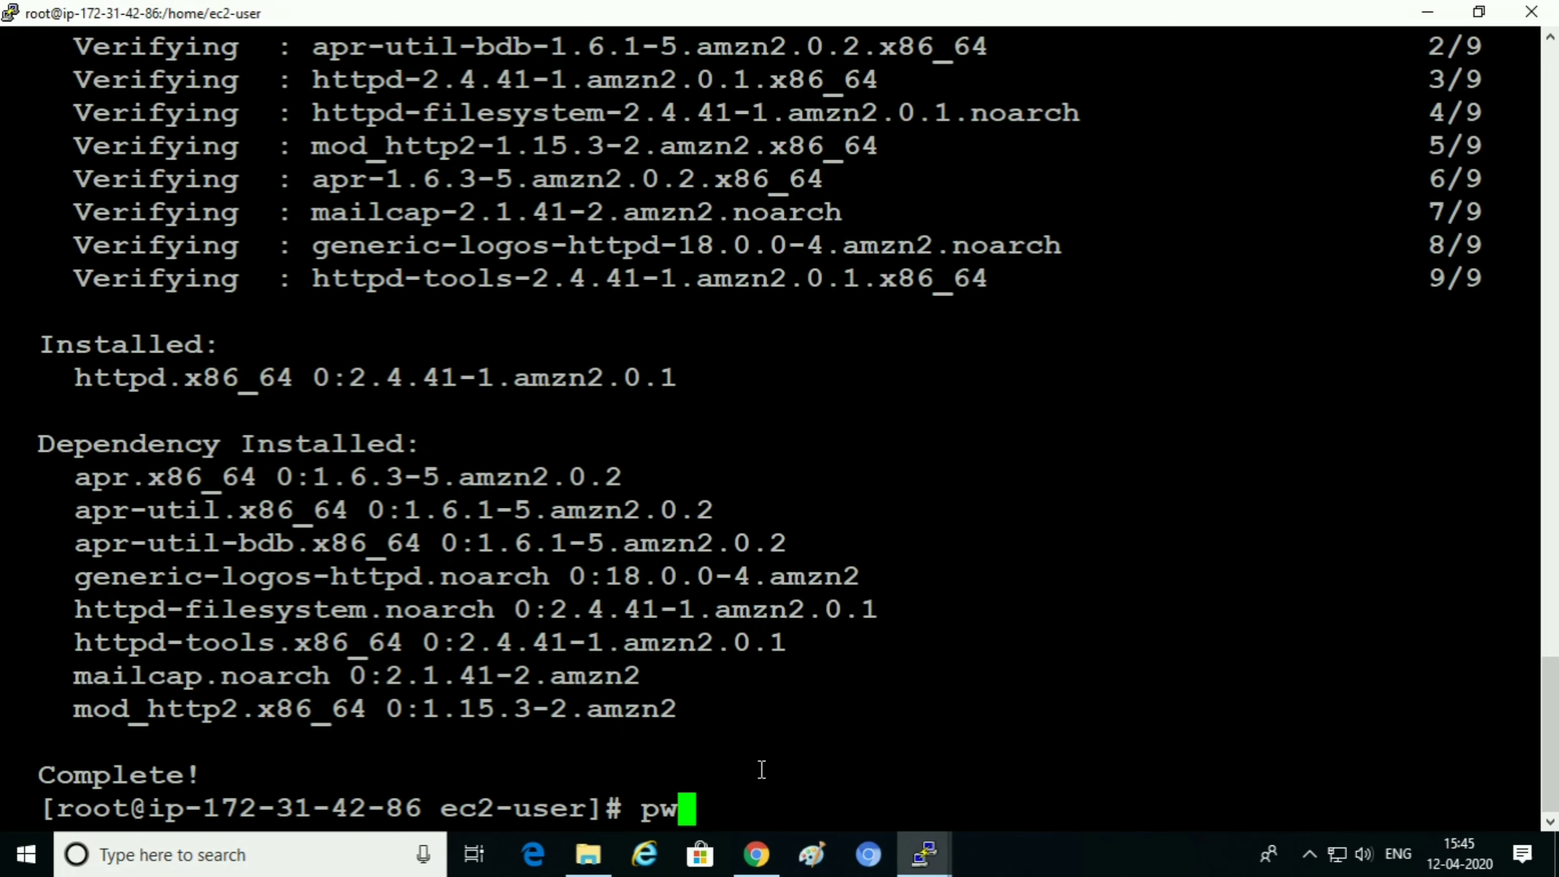
{"action": "type", "text": "d"}
{"action": "key", "text": "Return"}
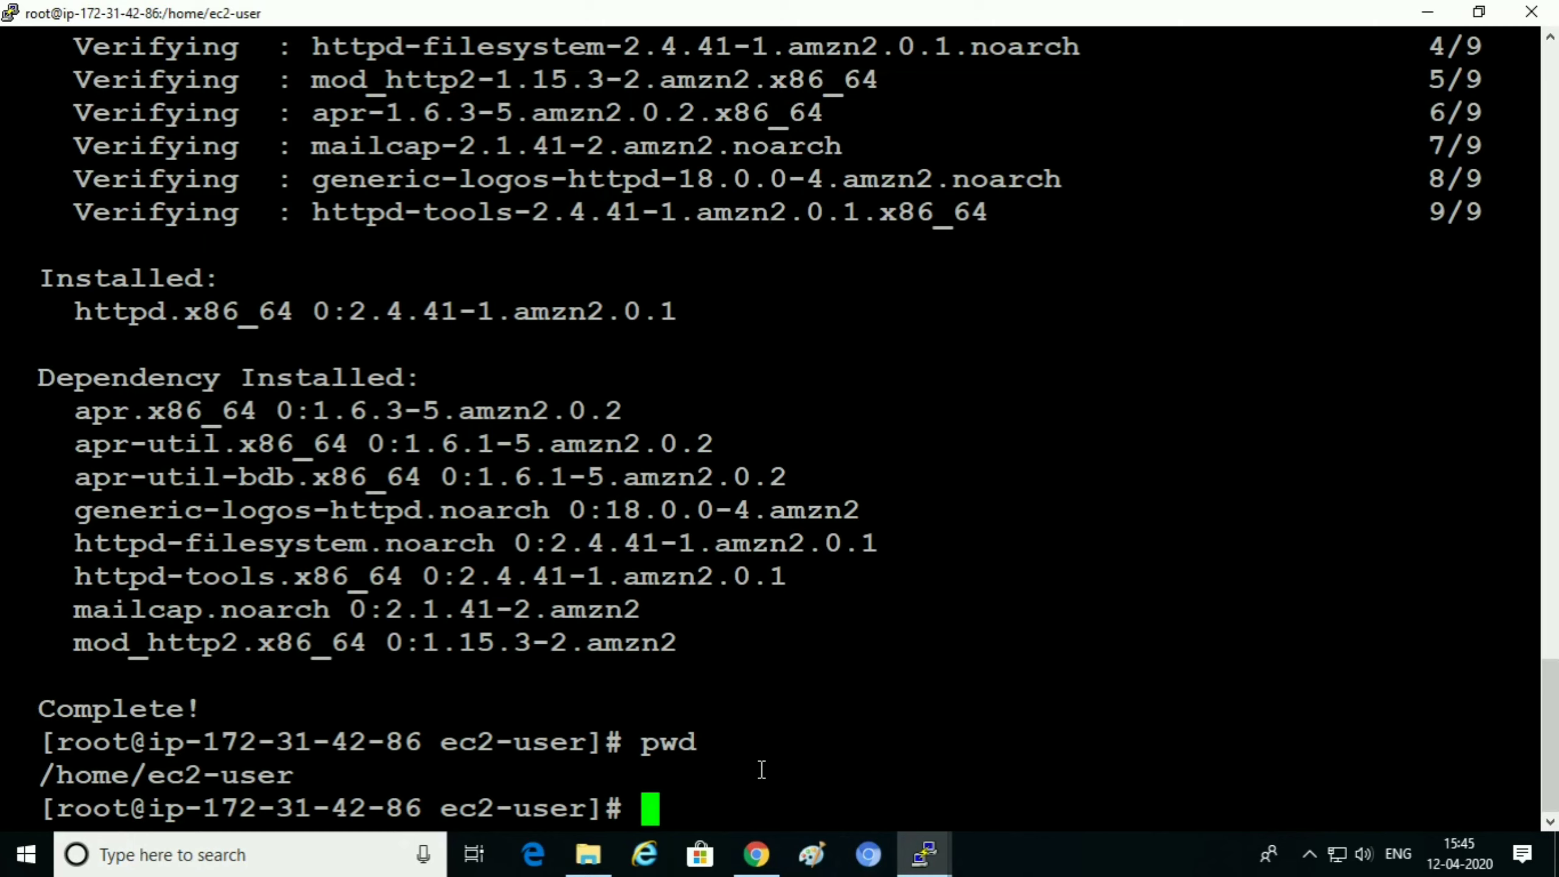
- Change the working directory to the web root with cd /var/www/html
{"action": "type", "text": "cd"}
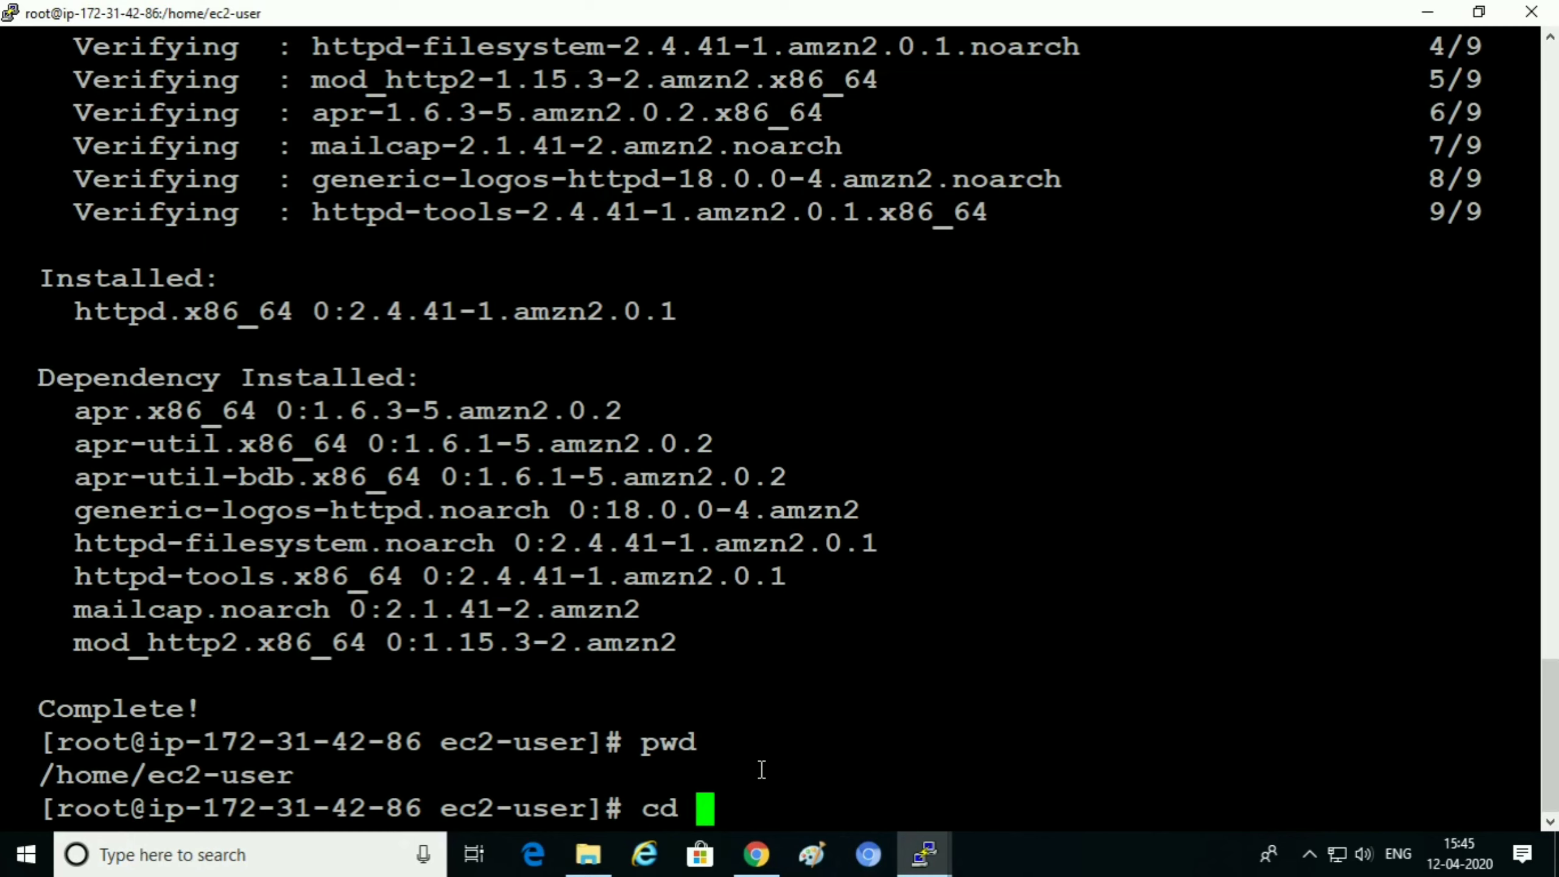
{"action": "type", "text": " var"}
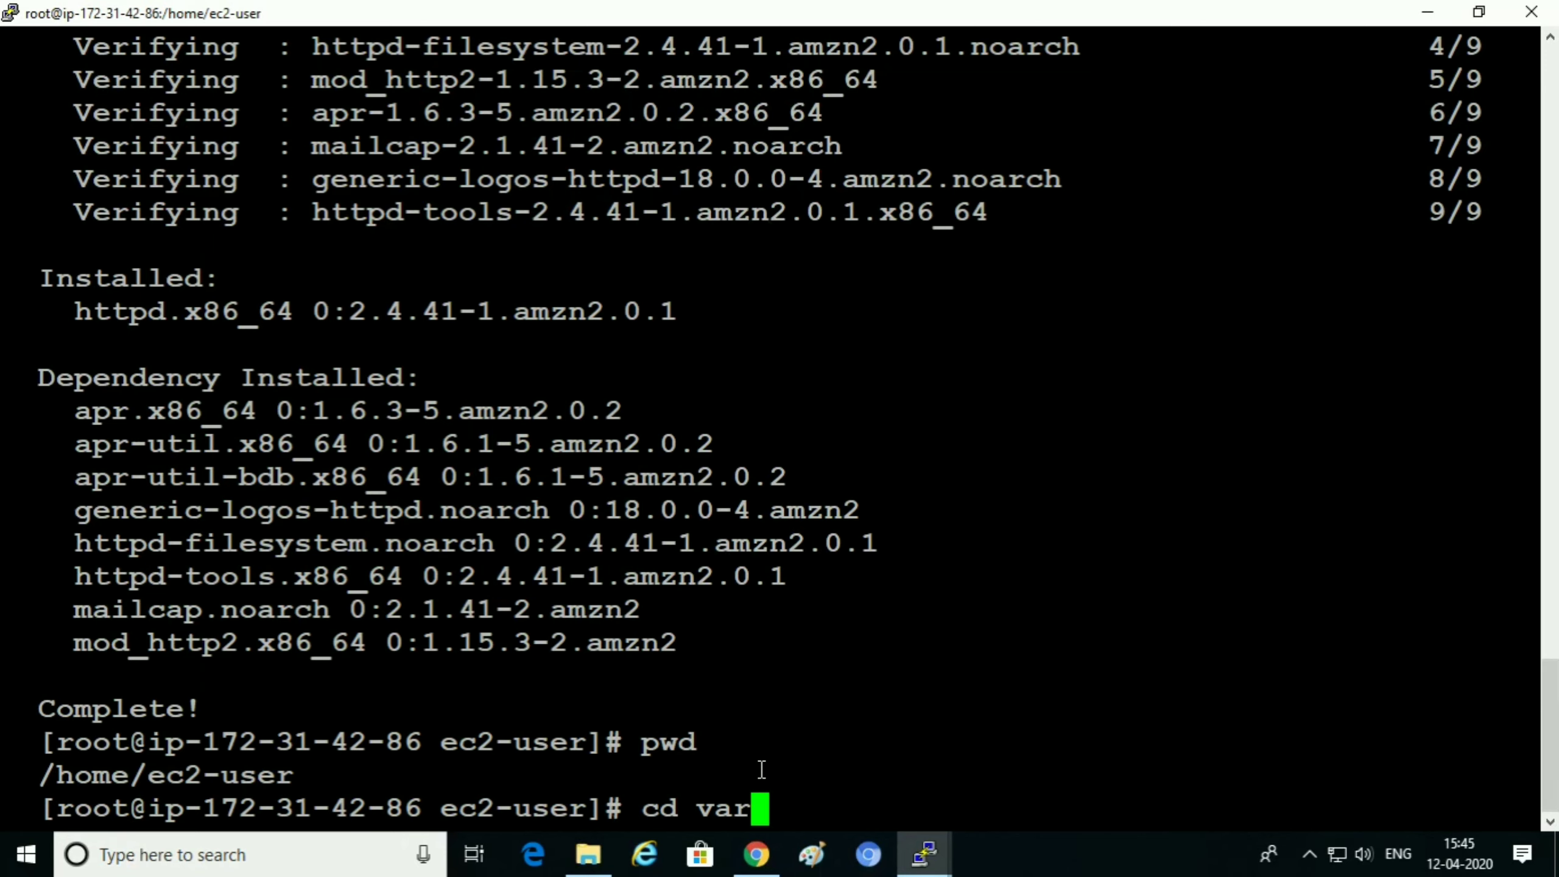
{"action": "key", "text": "BackSpace"}
{"action": "key", "text": "BackSpace"}
{"action": "key", "text": "BackSpace"}
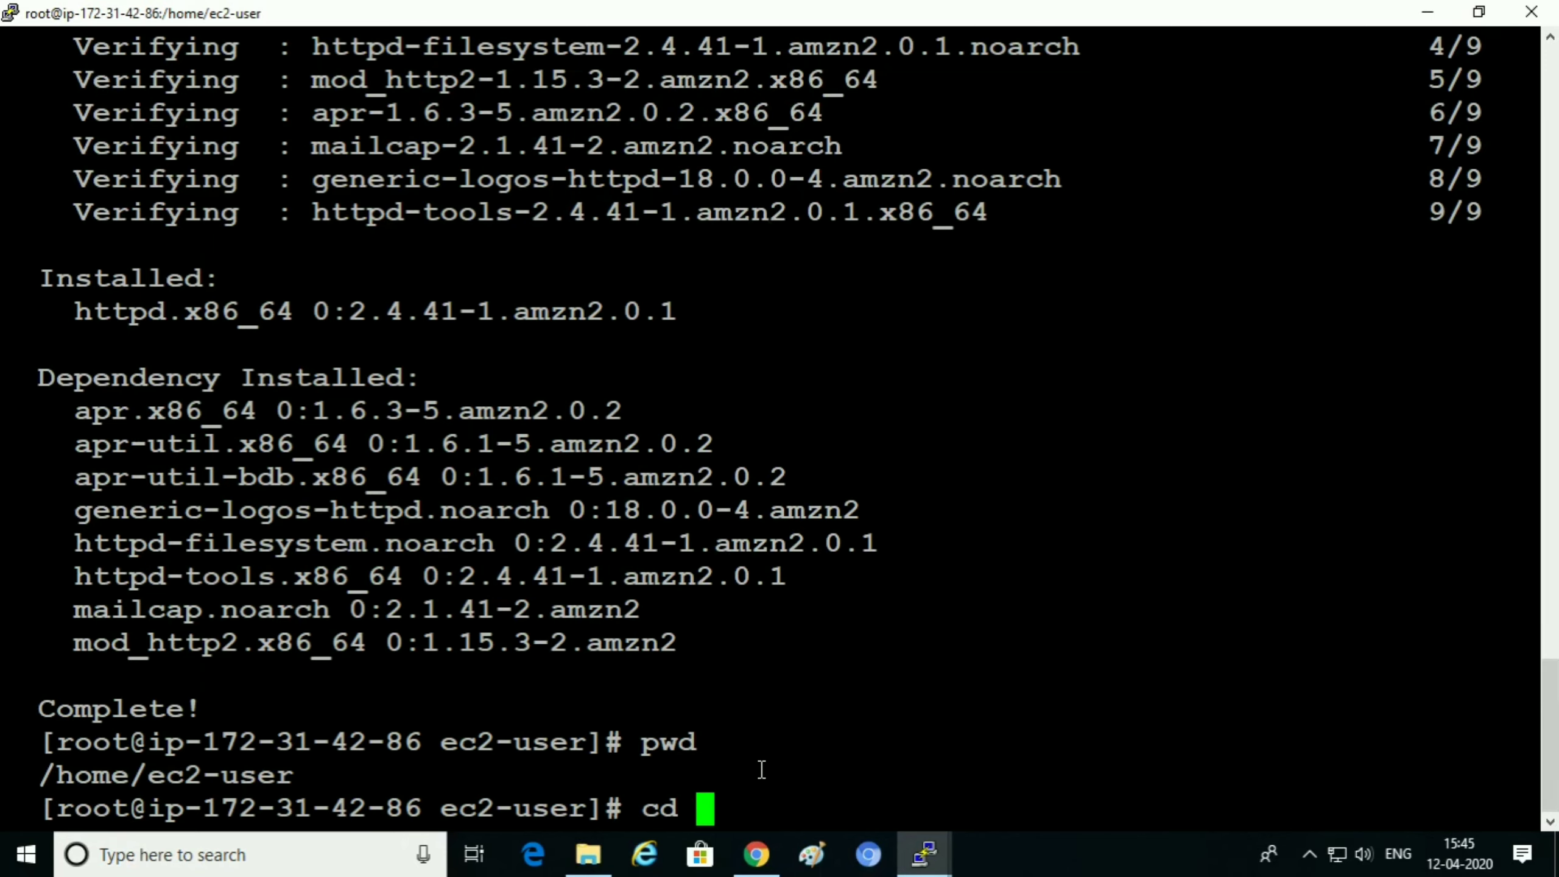
{"action": "type", "text": "/var/"}
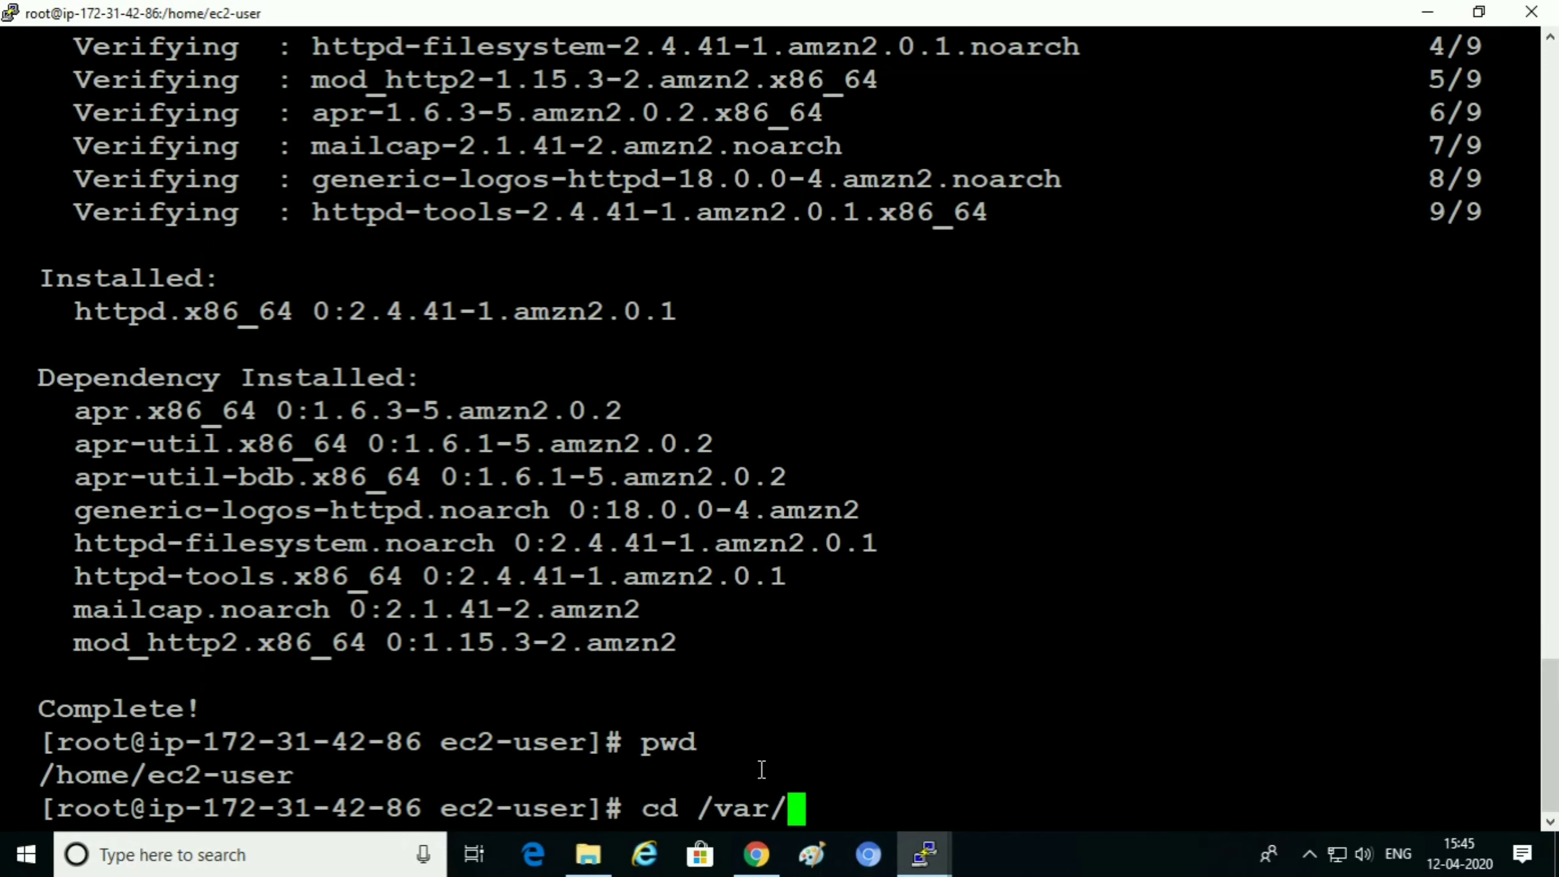
{"action": "type", "text": "www"}
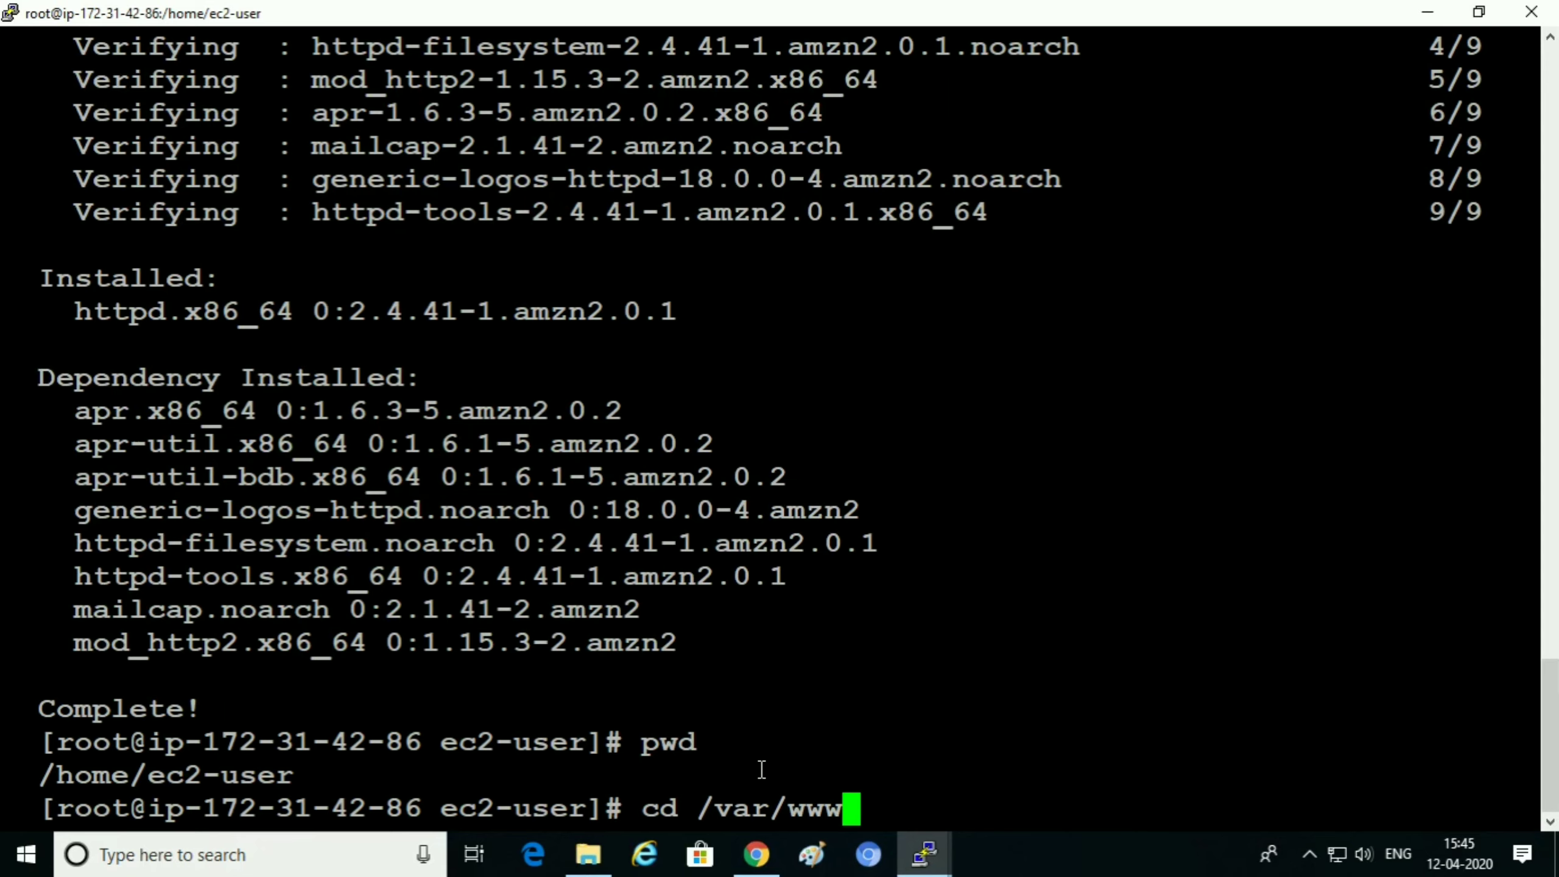
{"action": "type", "text": "/html"}
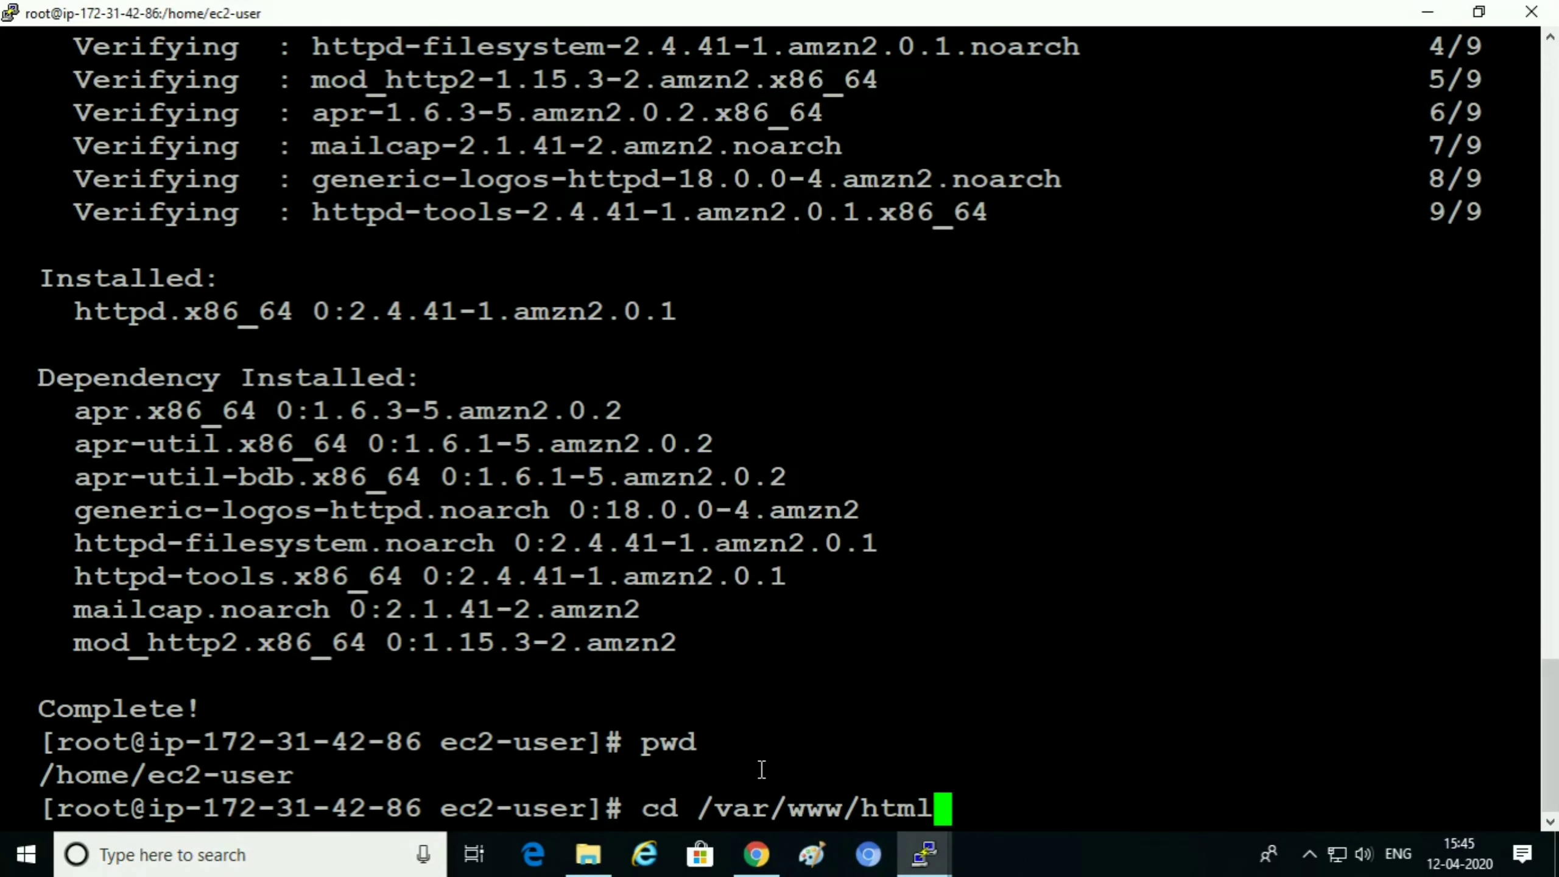
{"action": "key", "text": "Return"}
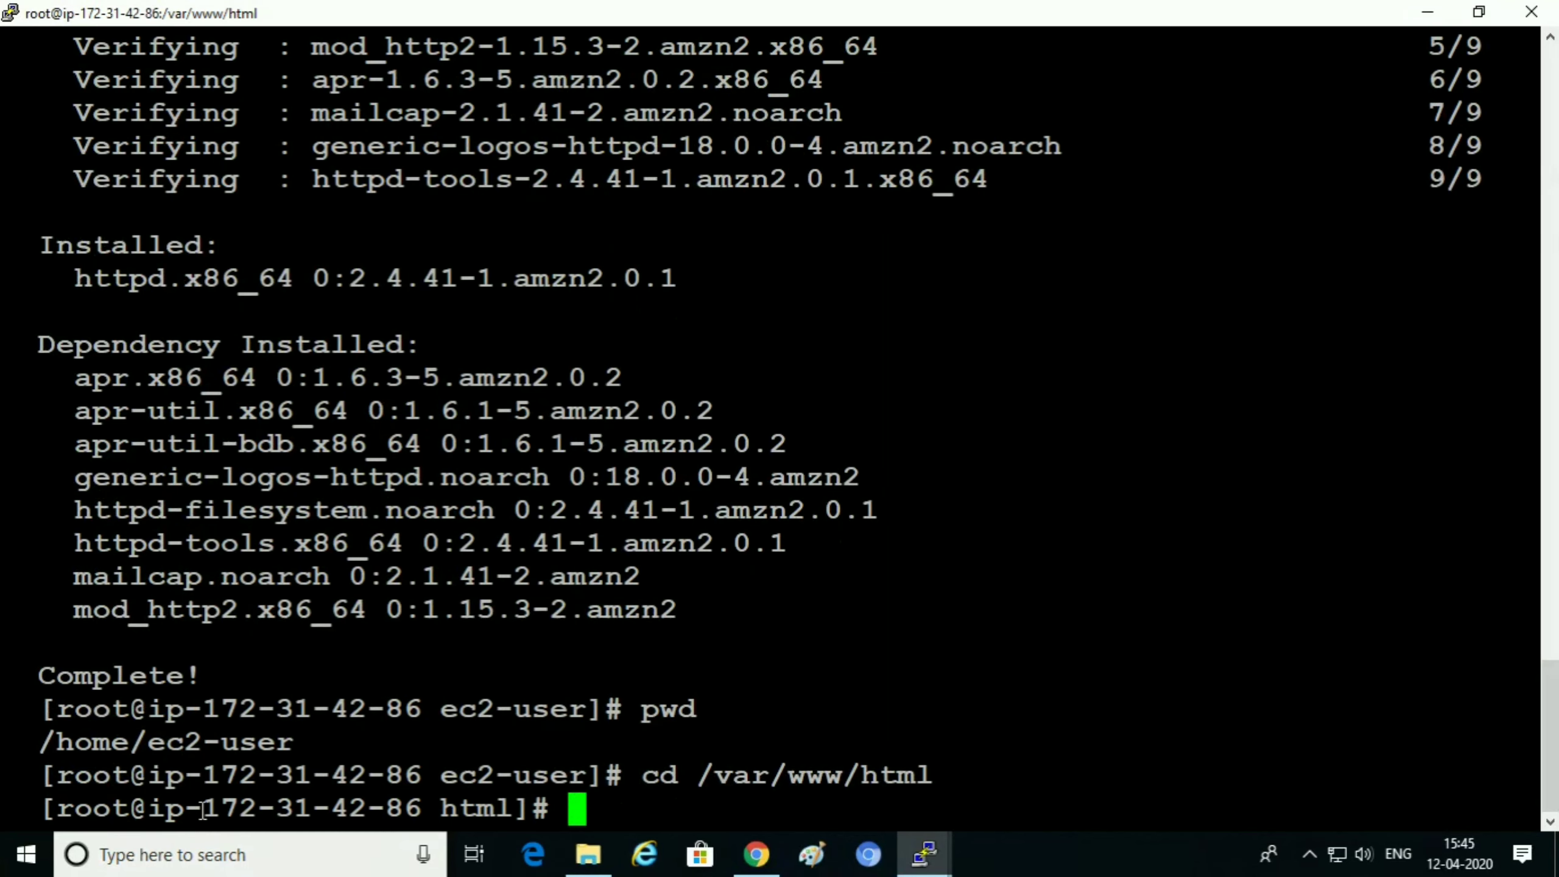
{"action": "left_click_drag", "start_coordinate": [57, 810], "coordinate": [530, 809]}
{"action": "left_click", "coordinate": [531, 809]}
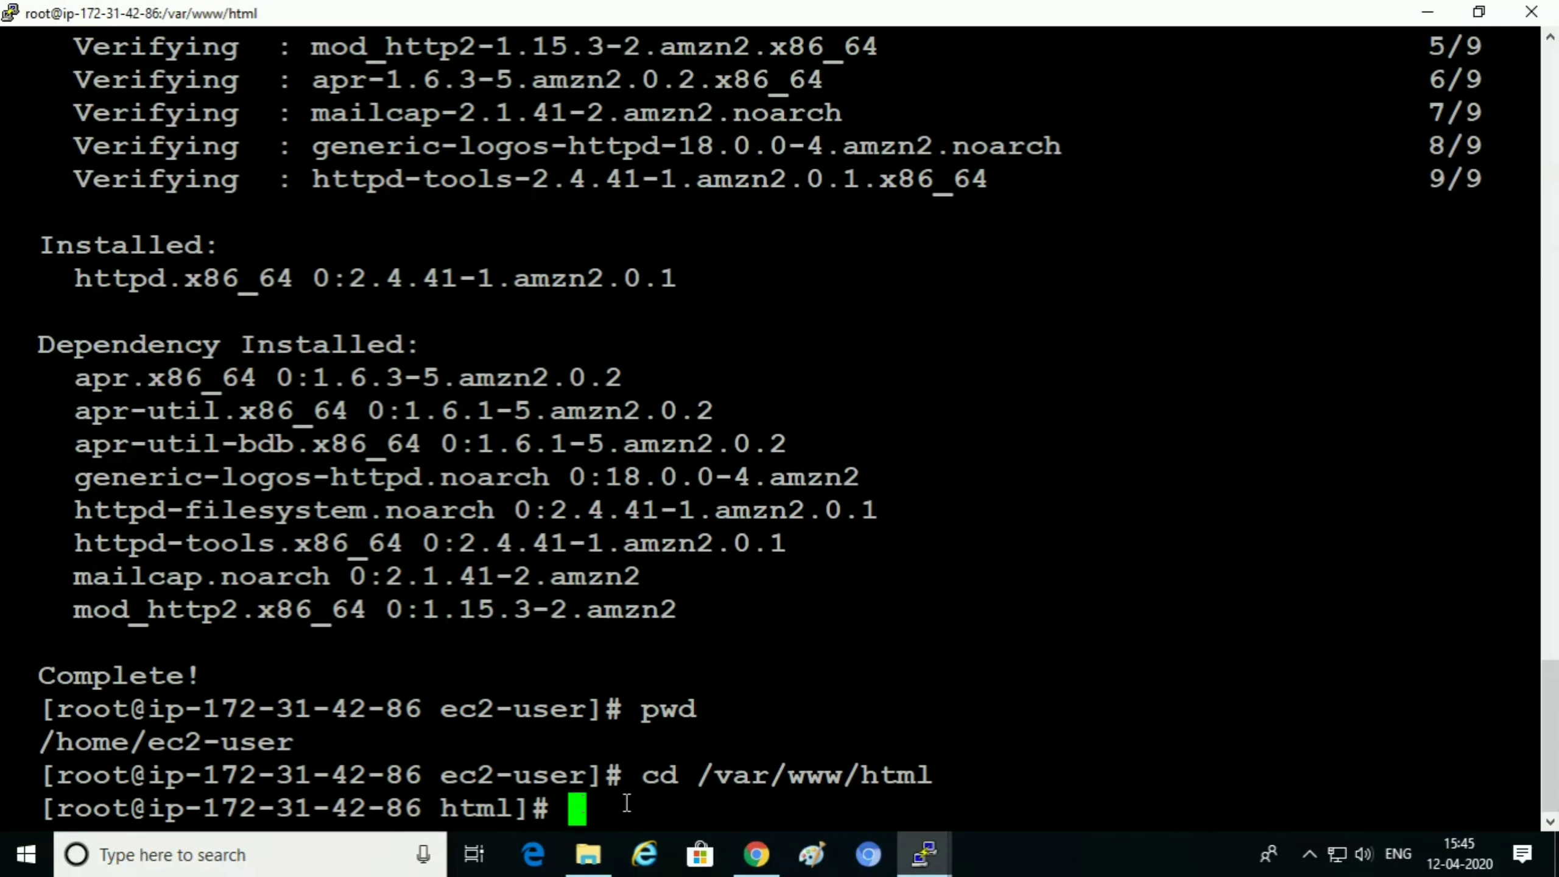